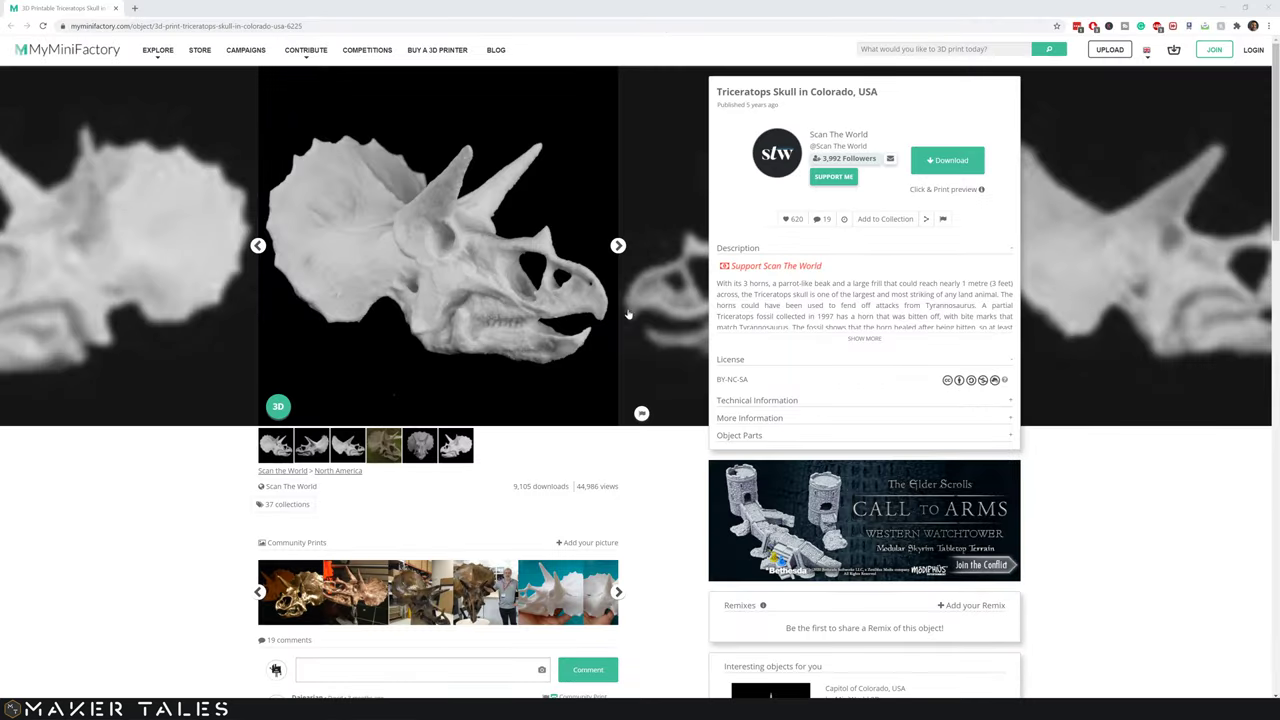
Step: Show the outdoor photo of the real triceratops skull in the MyMiniFactory gallery
{"action": "left_click", "coordinate": [391, 447]}
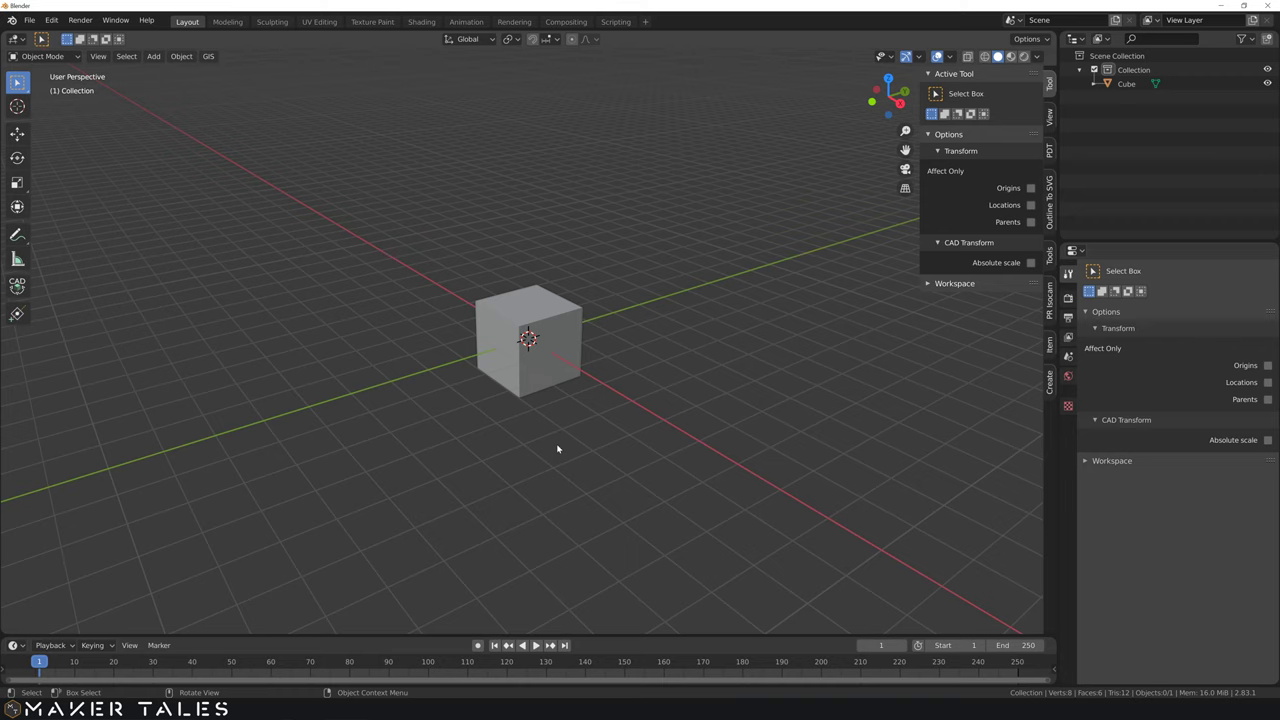
Step: Orbit the view around the default cube to inspect the scene
{"action": "mouse_move", "coordinate": [558, 449]}
{"action": "middle_mouse_down"}
{"action": "mouse_move", "coordinate": [637, 443]}
{"action": "mouse_move", "coordinate": [538, 443]}
{"action": "mouse_move", "coordinate": [549, 447]}
{"action": "middle_mouse_up"}
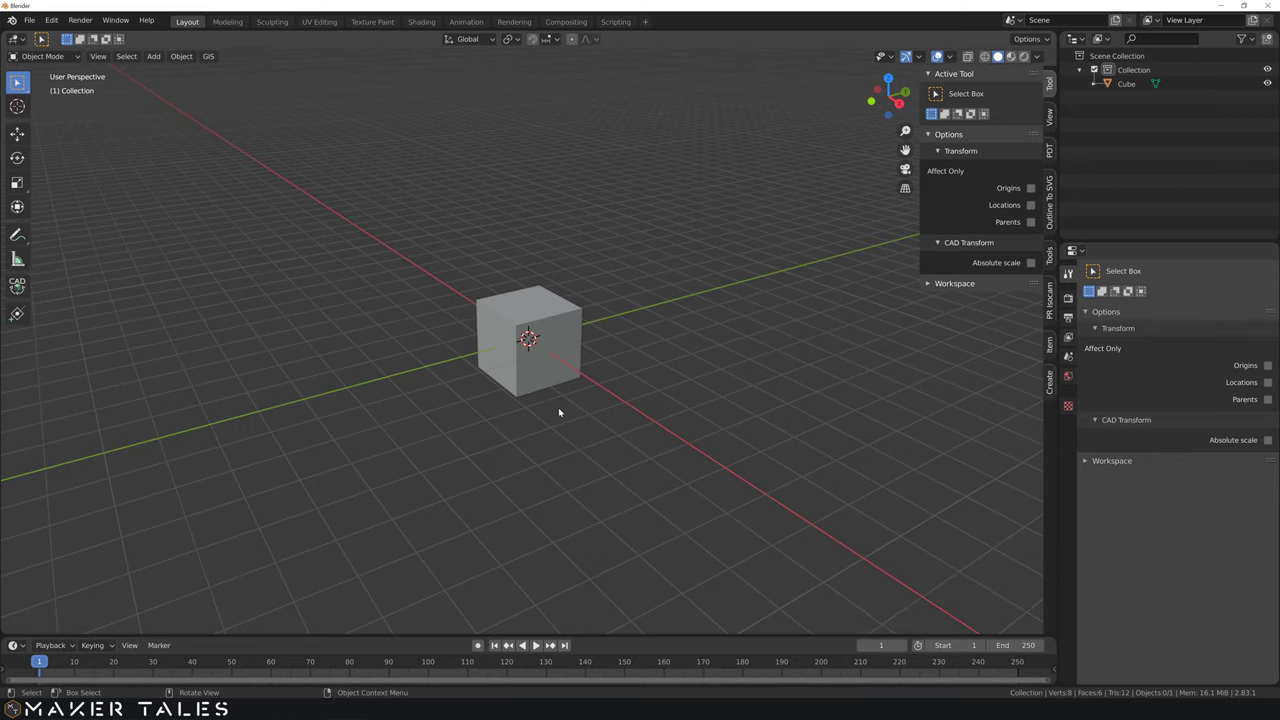
{"action": "middle_click_drag", "start_coordinate": [586, 406], "coordinate": [675, 402]}
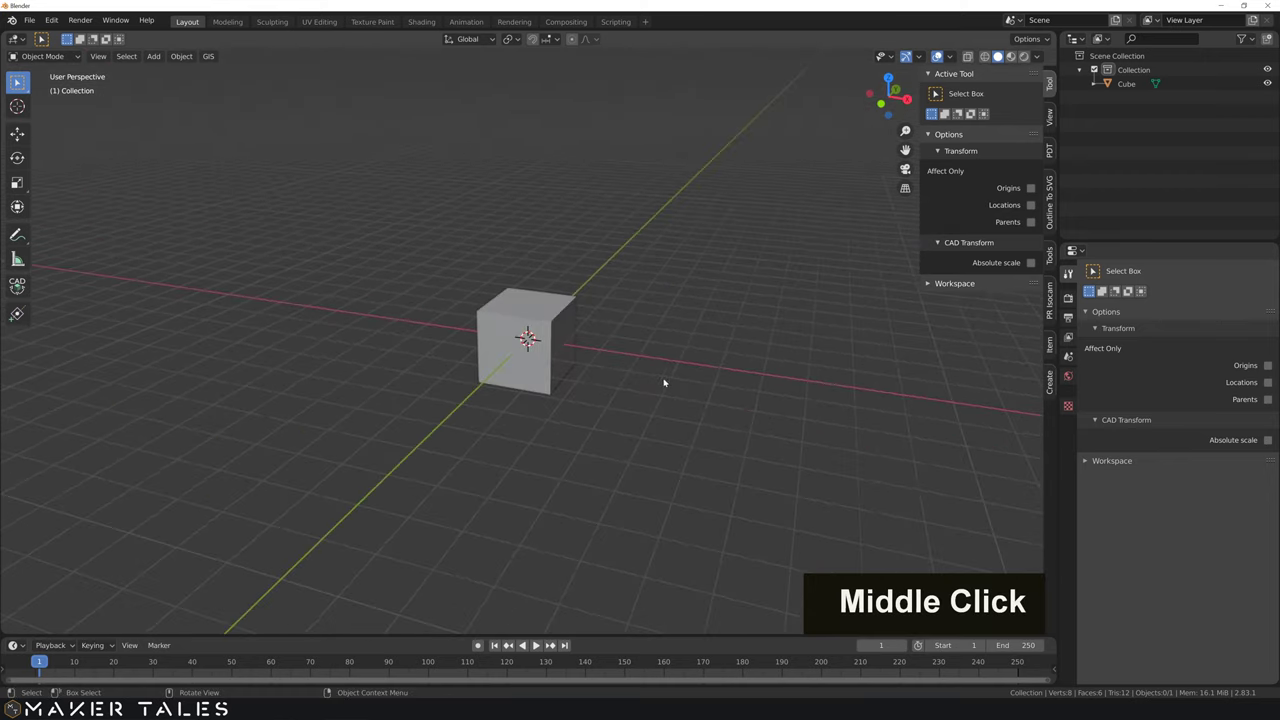
{"action": "middle_click_drag", "start_coordinate": [702, 337], "coordinate": [567, 357]}
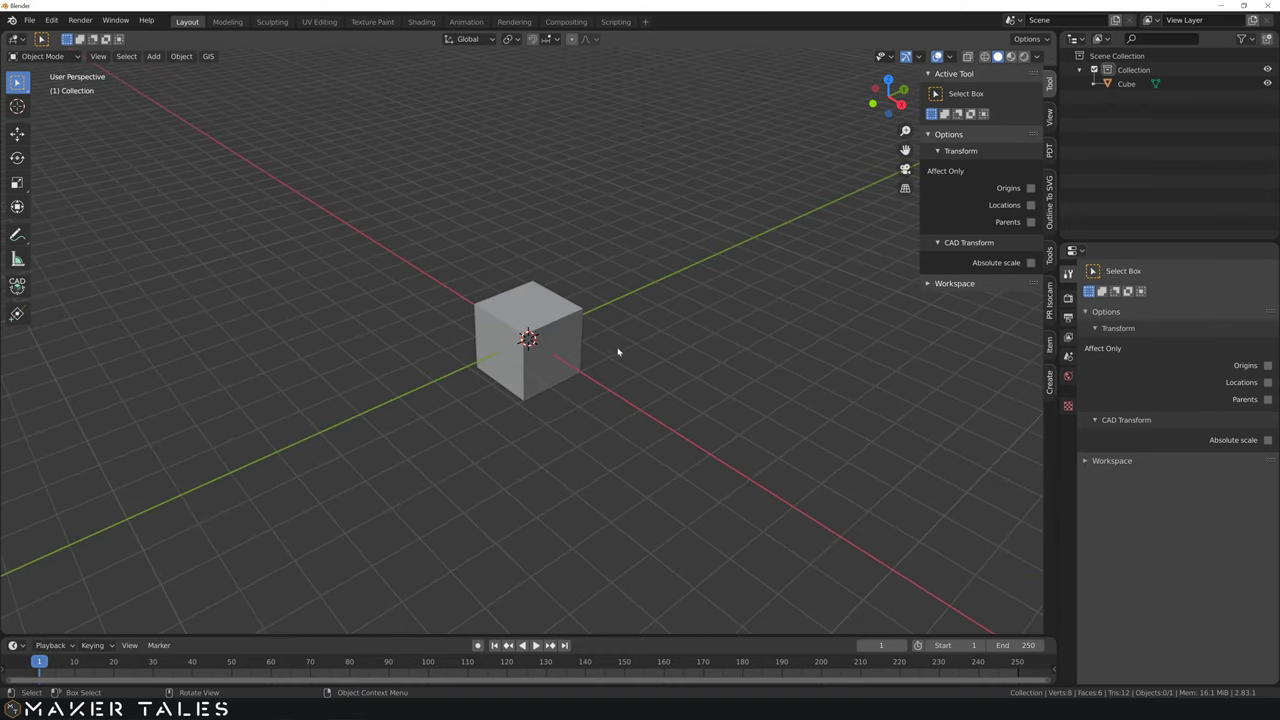
Step: Delete the default cube and import triceratops-skull-repair.stl from the Downloads folder
{"action": "left_click", "coordinate": [556, 366]}
{"action": "key", "text": "Delete"}
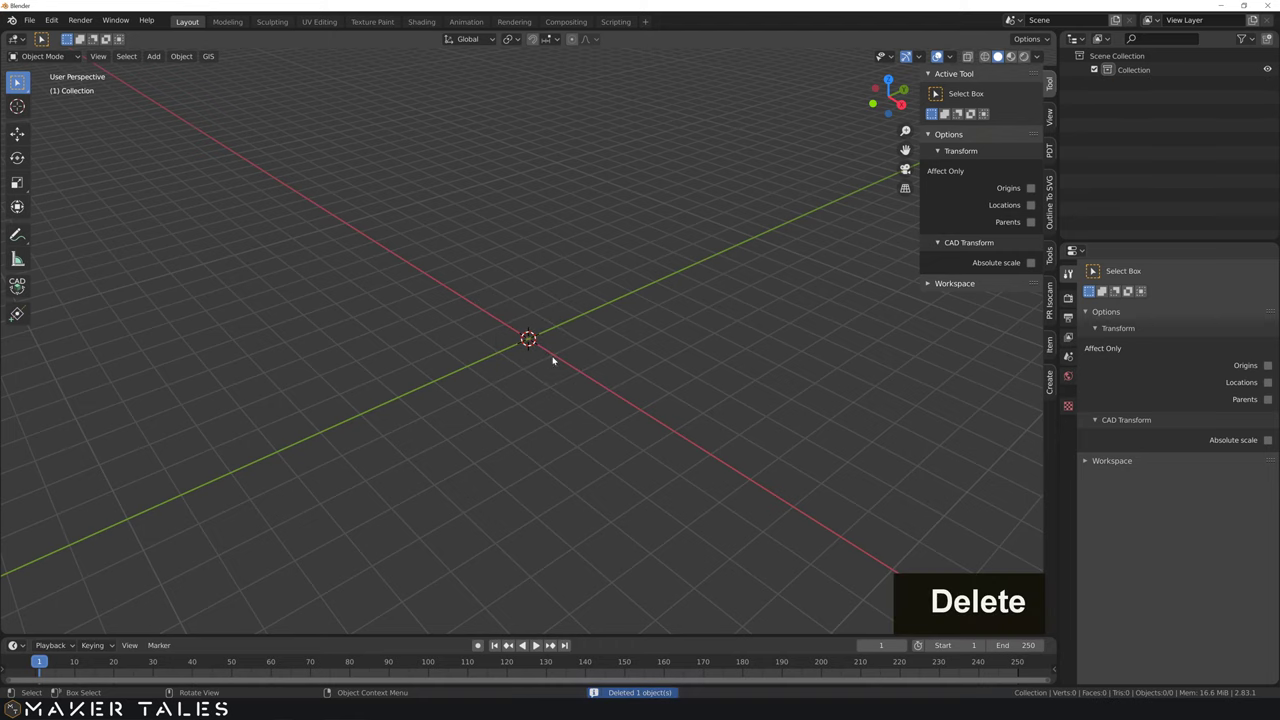
{"action": "left_click", "coordinate": [25, 20]}
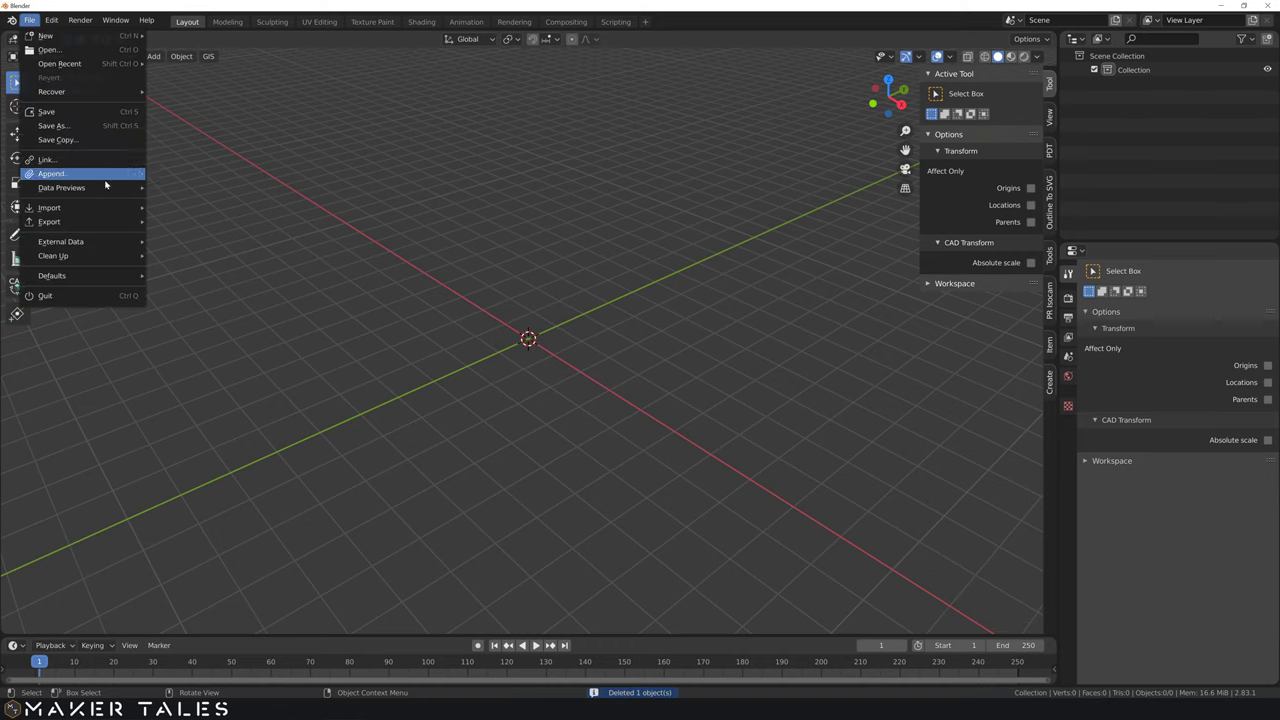
{"action": "mouse_move", "coordinate": [105, 207]}
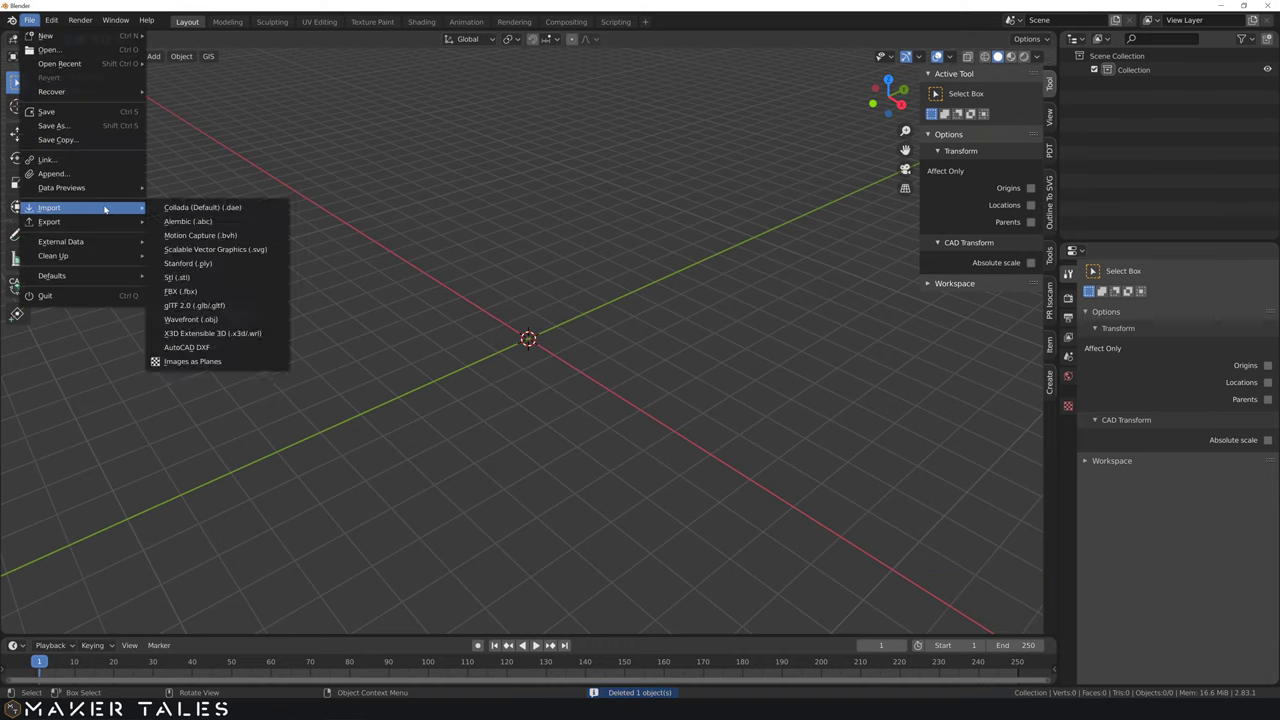
{"action": "left_click", "coordinate": [211, 278]}
{"action": "left_click", "coordinate": [406, 459]}
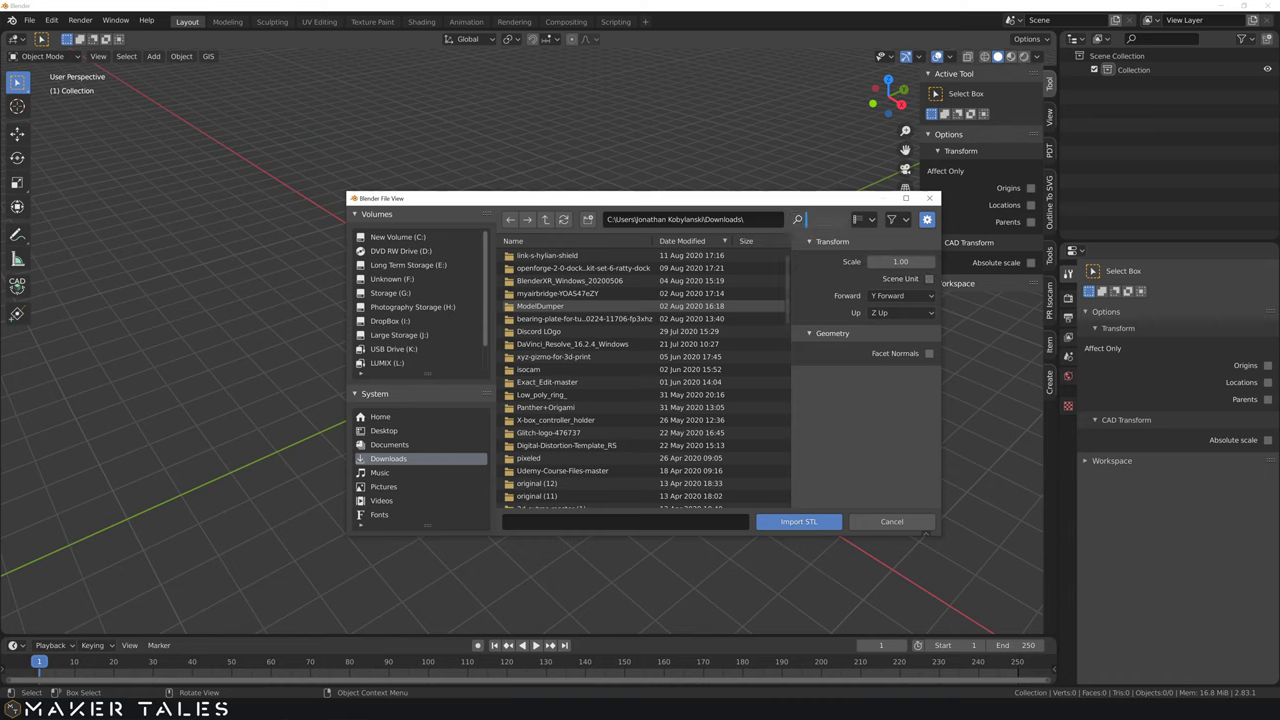
{"action": "type", "text": "tri"}
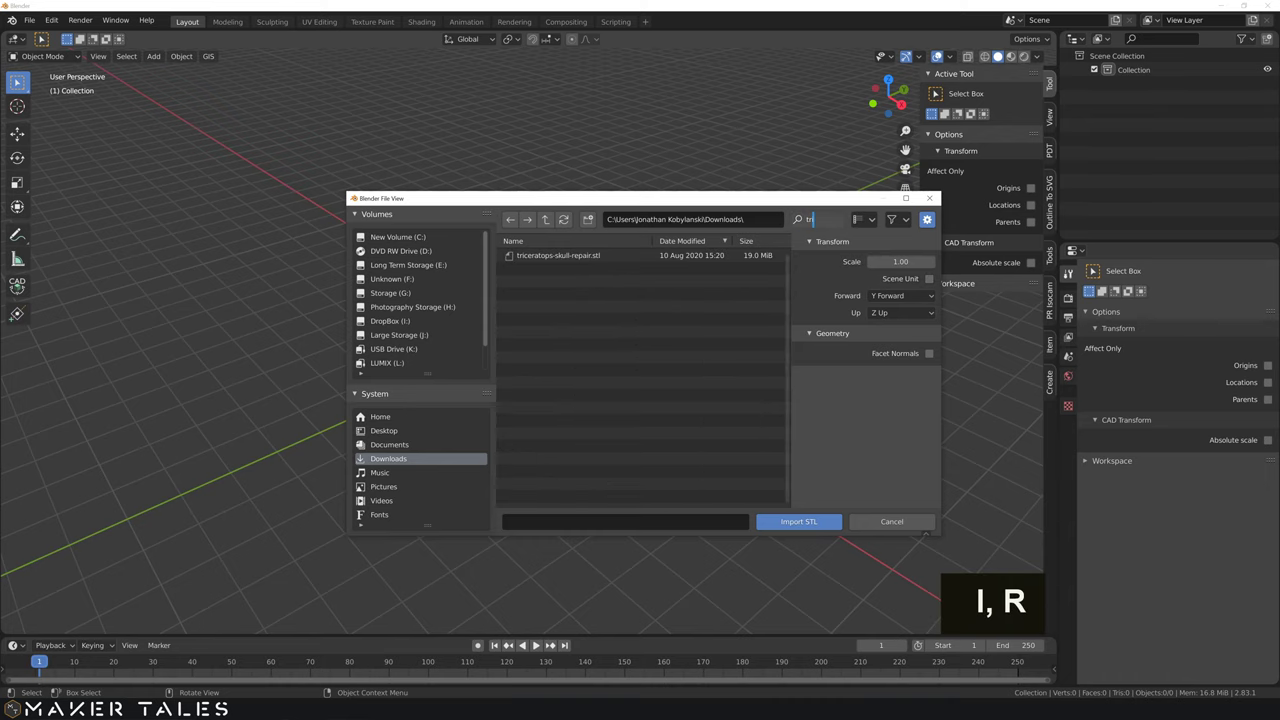
{"action": "double_click", "coordinate": [560, 255]}
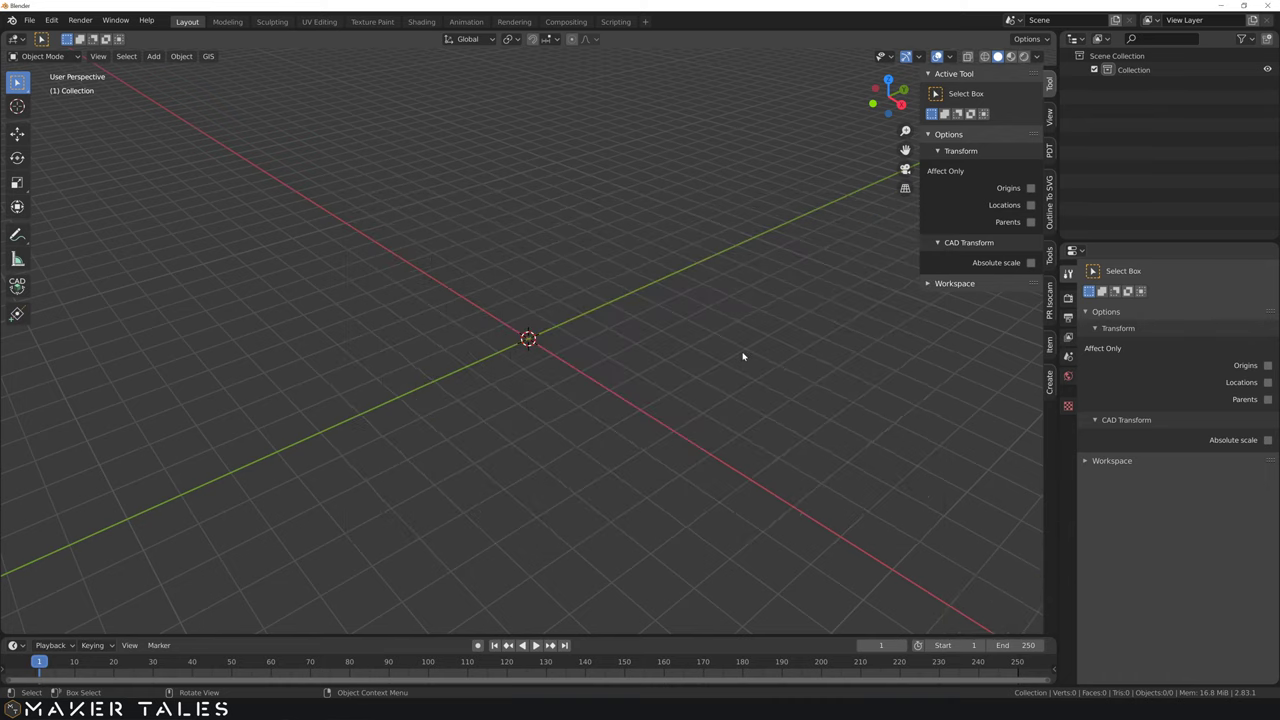
Step: Centre the skull on the world origin using Set Origin > Geometry to Origin
{"action": "scroll", "coordinate": [743, 356], "scroll_direction": "down", "scroll_amount": 1}
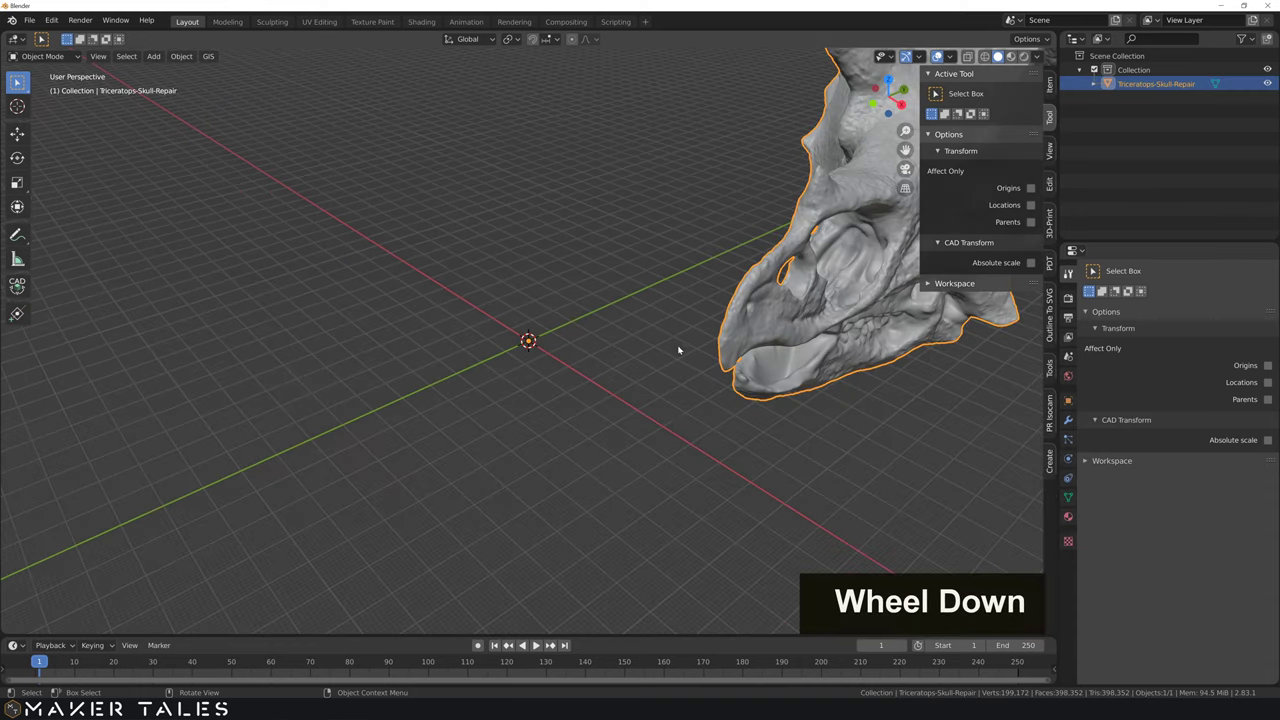
{"action": "left_click", "coordinate": [669, 401]}
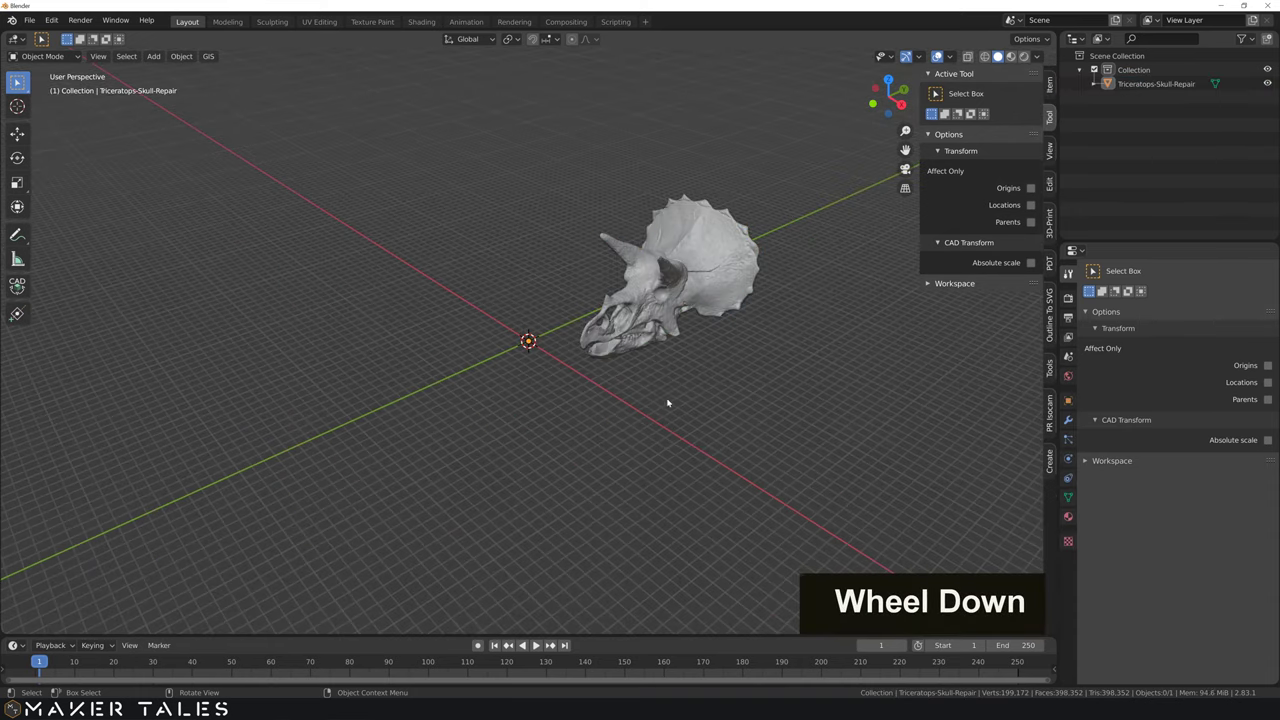
{"action": "middle_click_drag", "start_coordinate": [668, 400], "coordinate": [561, 372]}
{"action": "left_click", "coordinate": [628, 244]}
{"action": "right_click", "coordinate": [630, 244]}
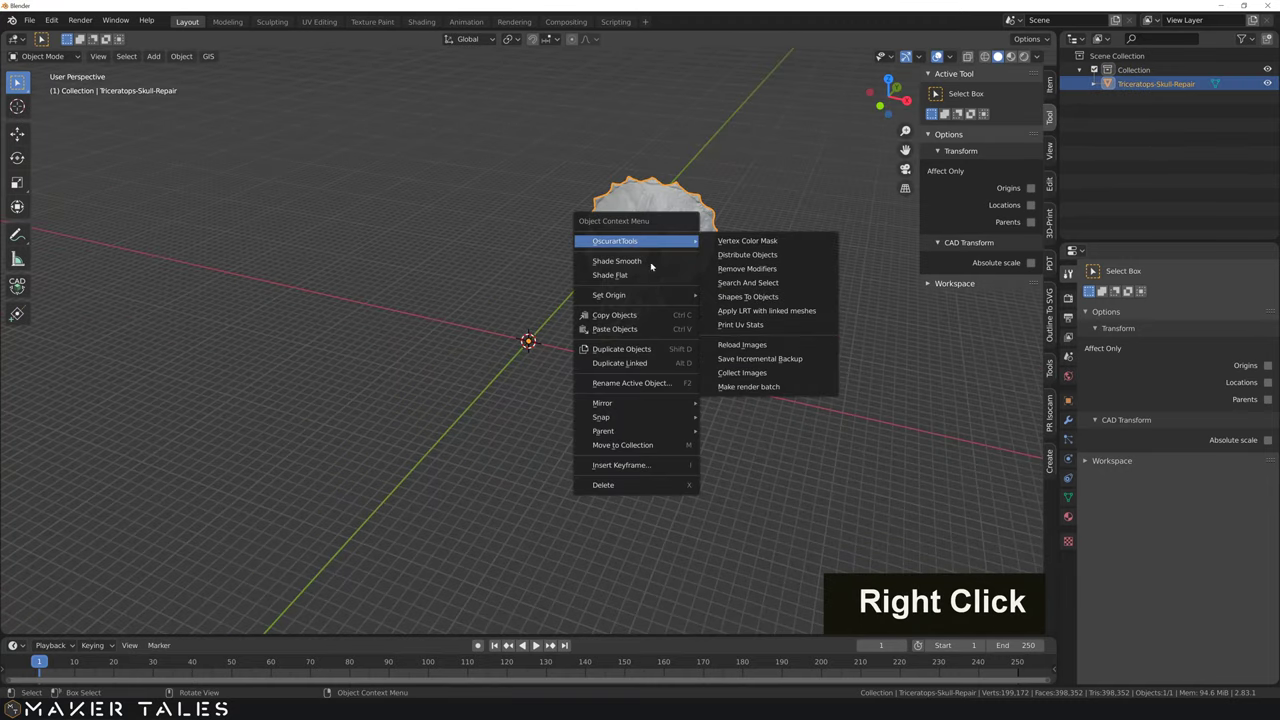
{"action": "mouse_move", "coordinate": [660, 295]}
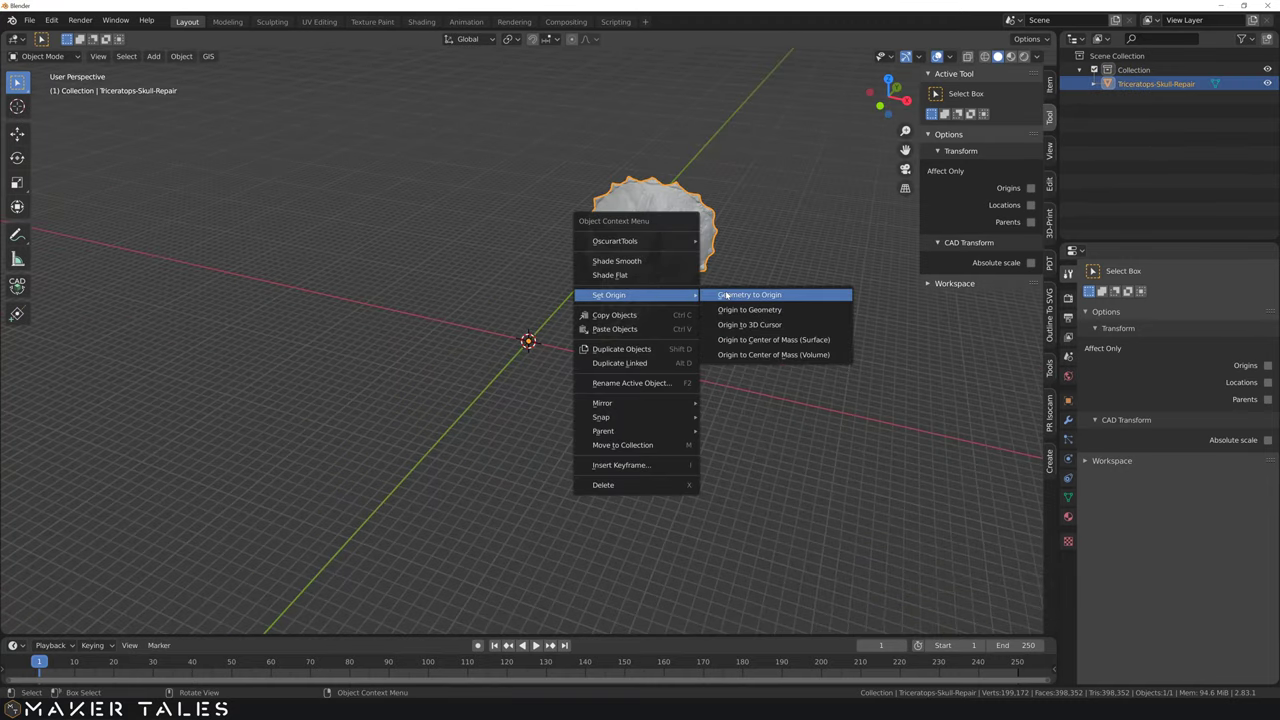
{"action": "left_click", "coordinate": [762, 299]}
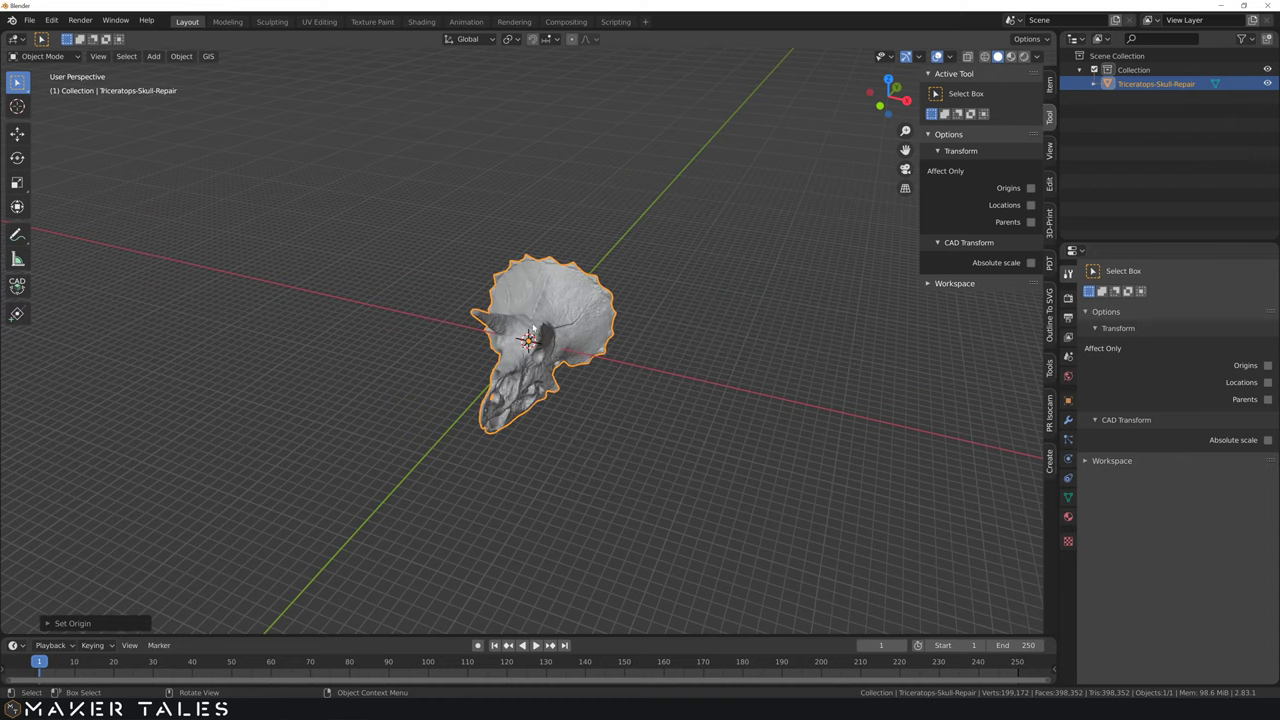
{"action": "middle_click_drag", "start_coordinate": [664, 304], "coordinate": [600, 350]}
{"action": "scroll", "coordinate": [572, 369], "scroll_direction": "up", "scroll_amount": 4}
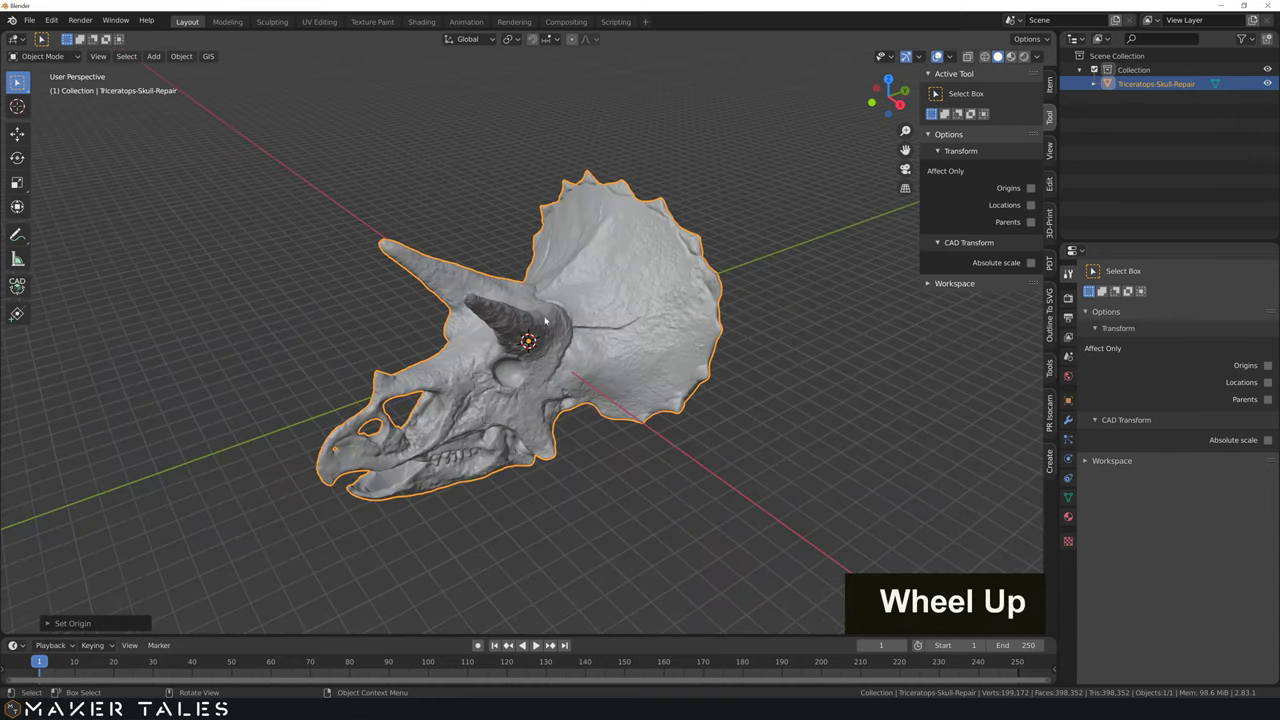
Step: Rotate the skull 90° about the X axis and 45° about the Y axis
{"action": "key", "text": "r"}
{"action": "key", "text": "x"}
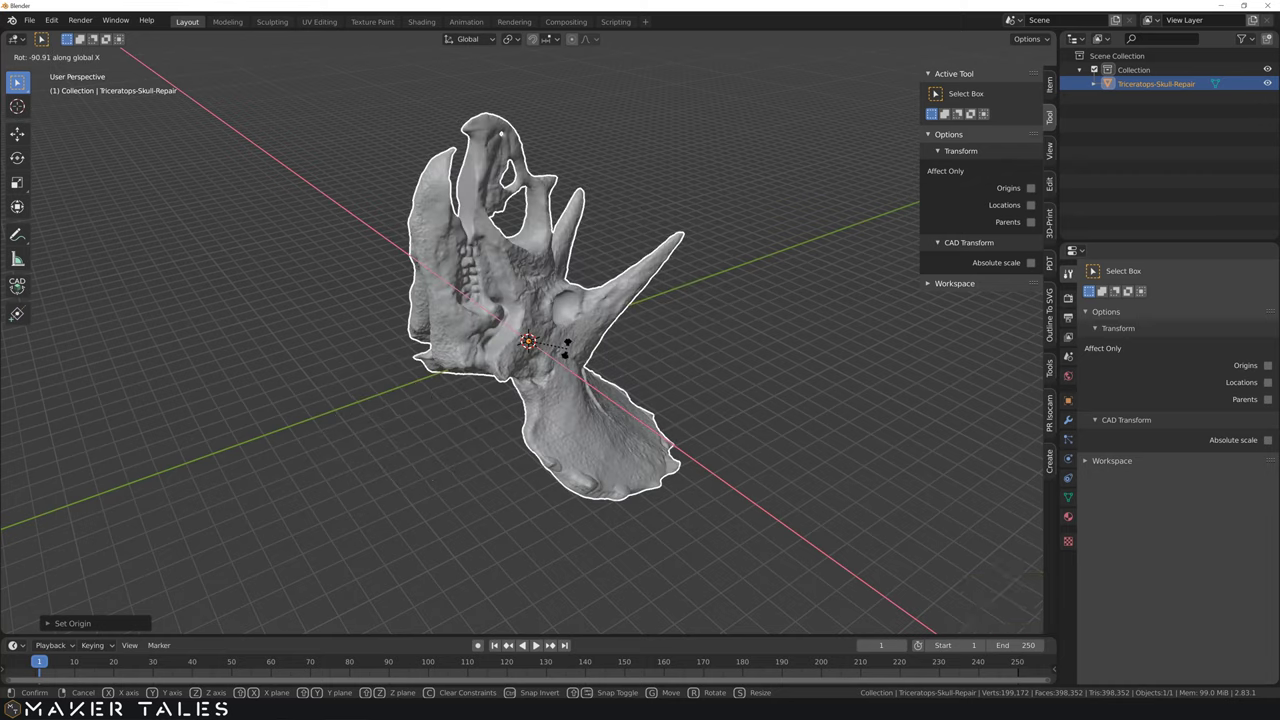
{"action": "type", "text": "90"}
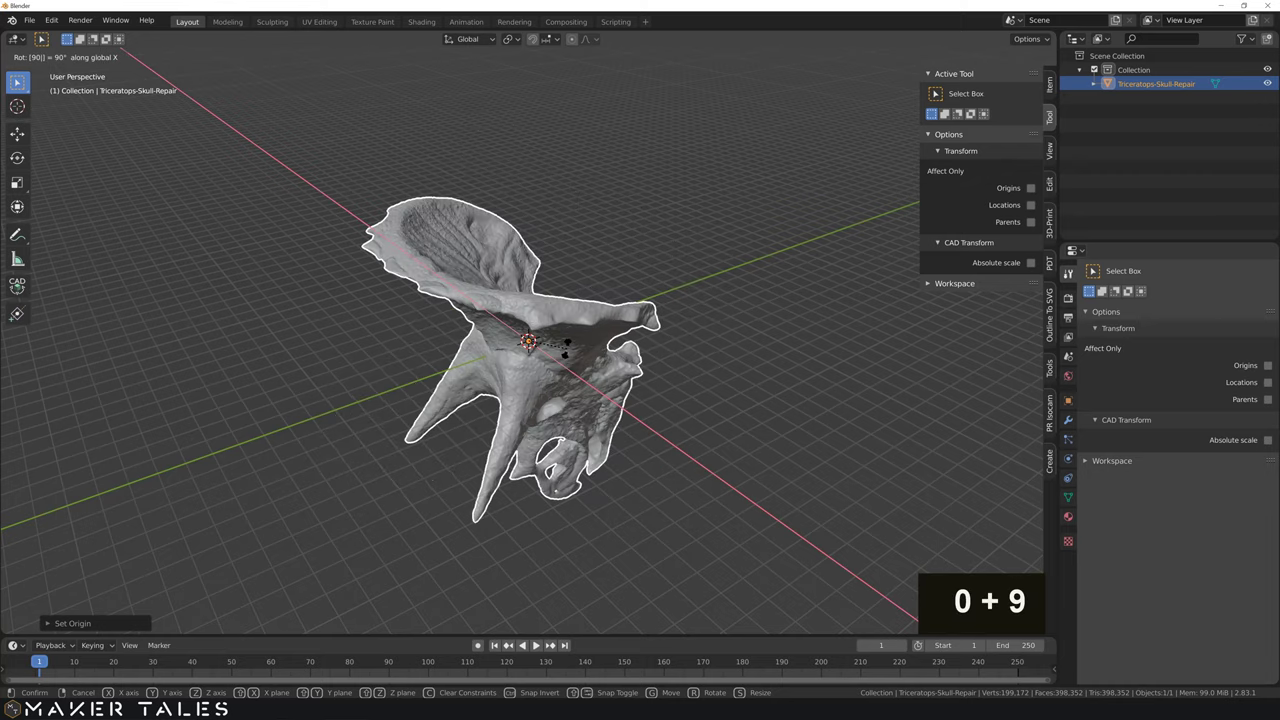
{"action": "key", "text": "Return"}
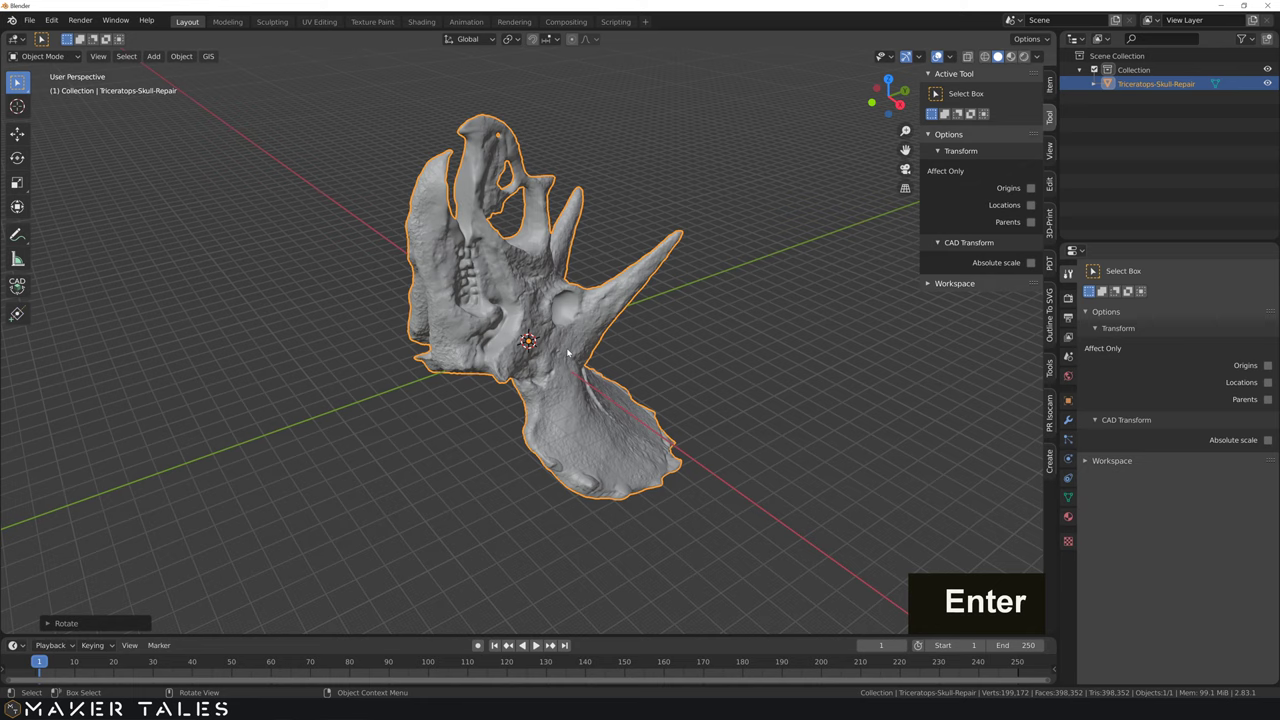
{"action": "key", "text": "r"}
{"action": "key", "text": "y"}
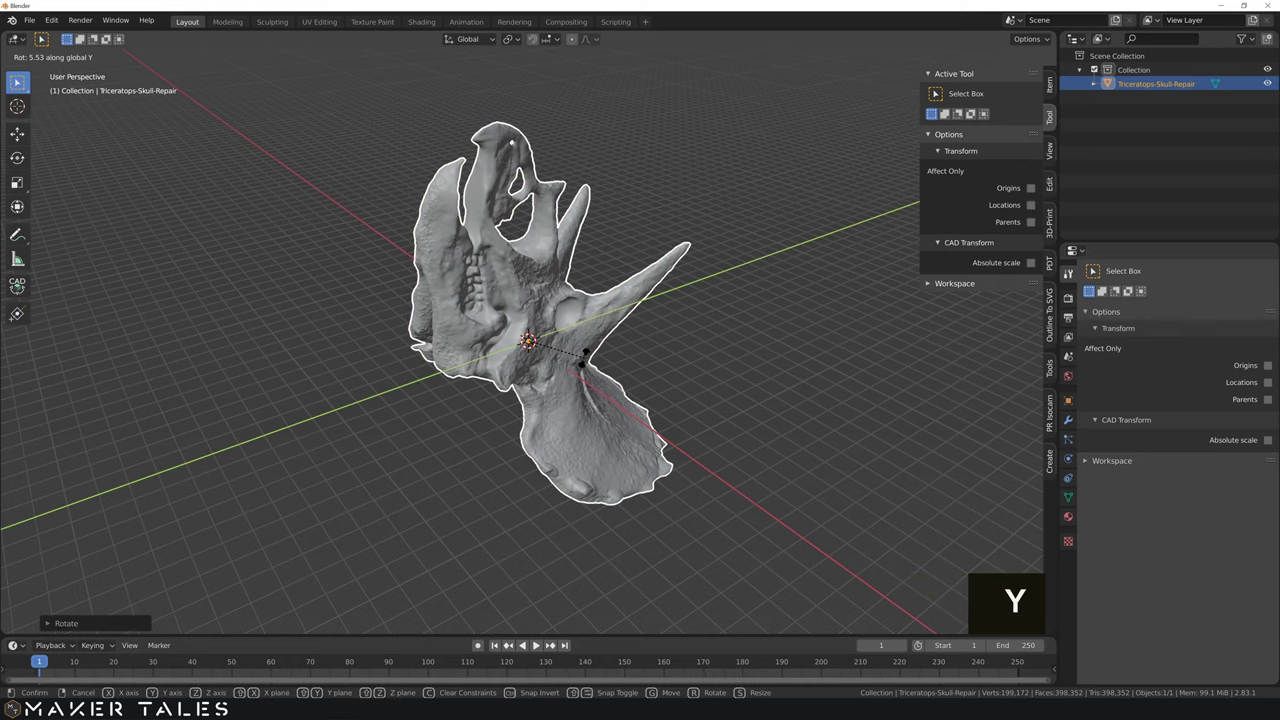
{"action": "type", "text": "45"}
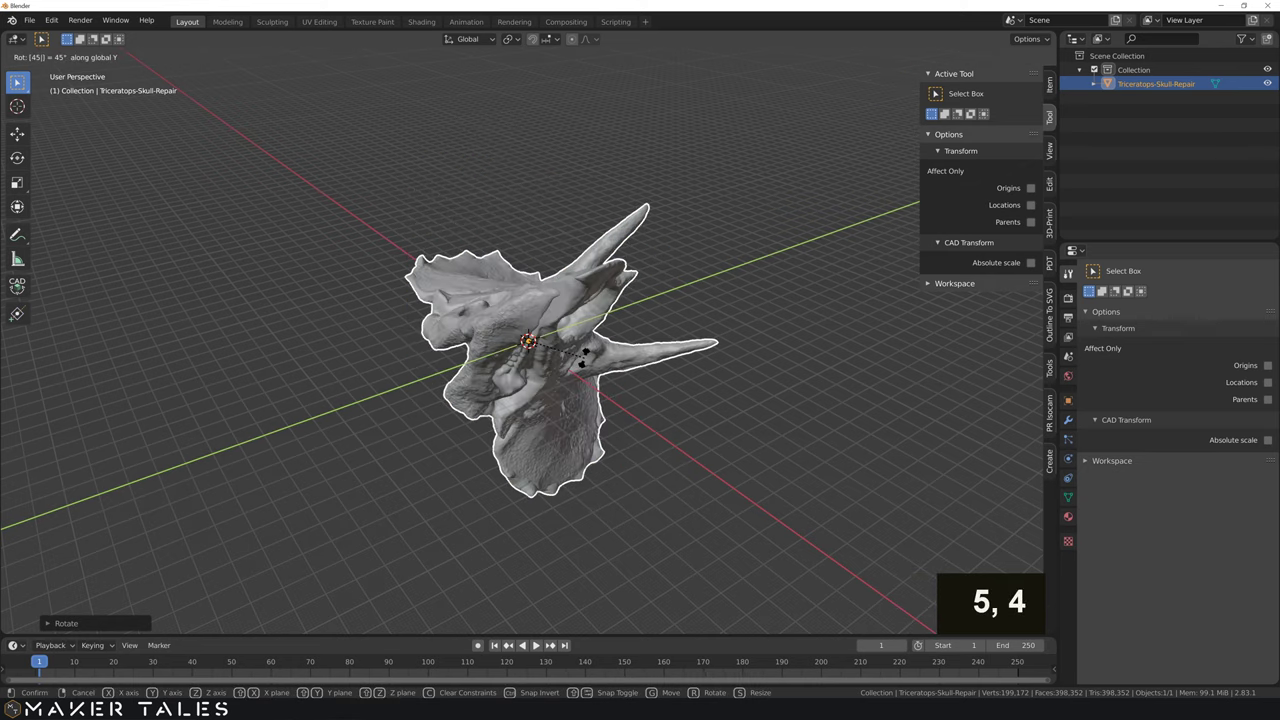
{"action": "key", "text": "Return"}
{"action": "middle_click_drag", "start_coordinate": [573, 320], "coordinate": [660, 395]}
{"action": "left_click", "coordinate": [711, 366]}
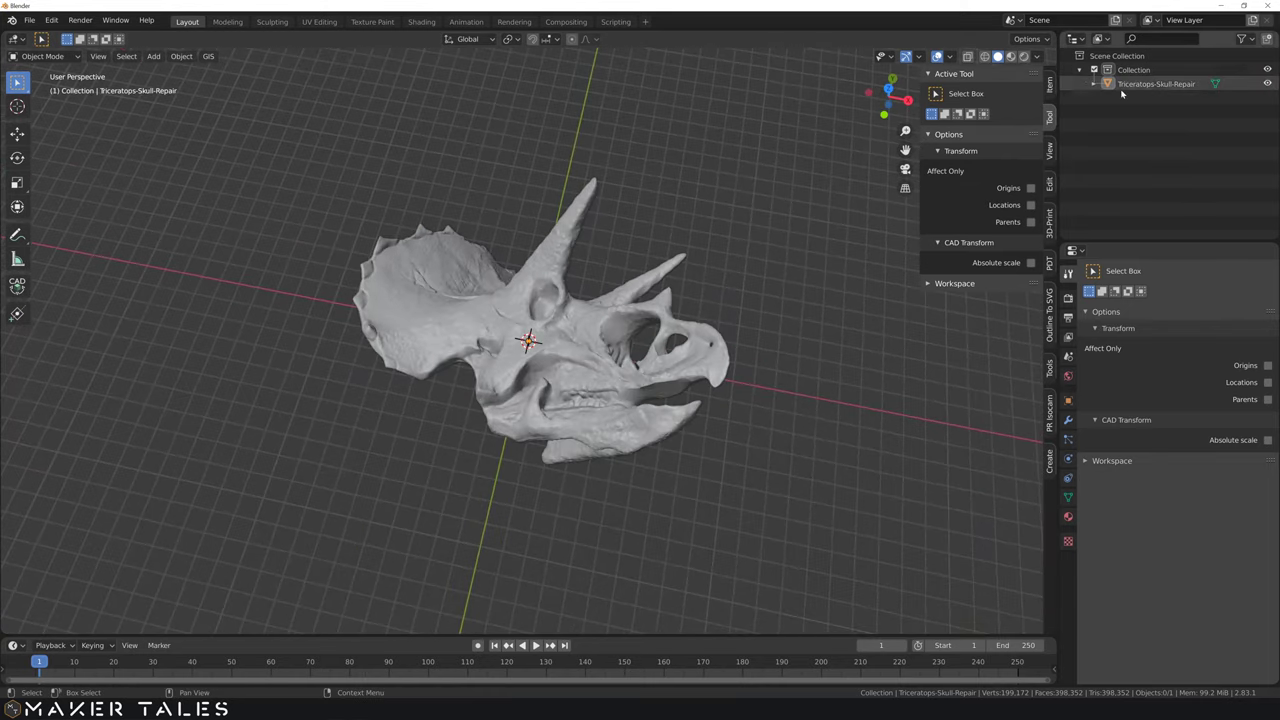
Step: Add a camera and raise it along Z to 90.922 mm above the skull
{"action": "middle_click_drag", "start_coordinate": [804, 282], "coordinate": [650, 257]}
{"action": "scroll", "coordinate": [720, 250], "scroll_direction": "down", "scroll_amount": 3}
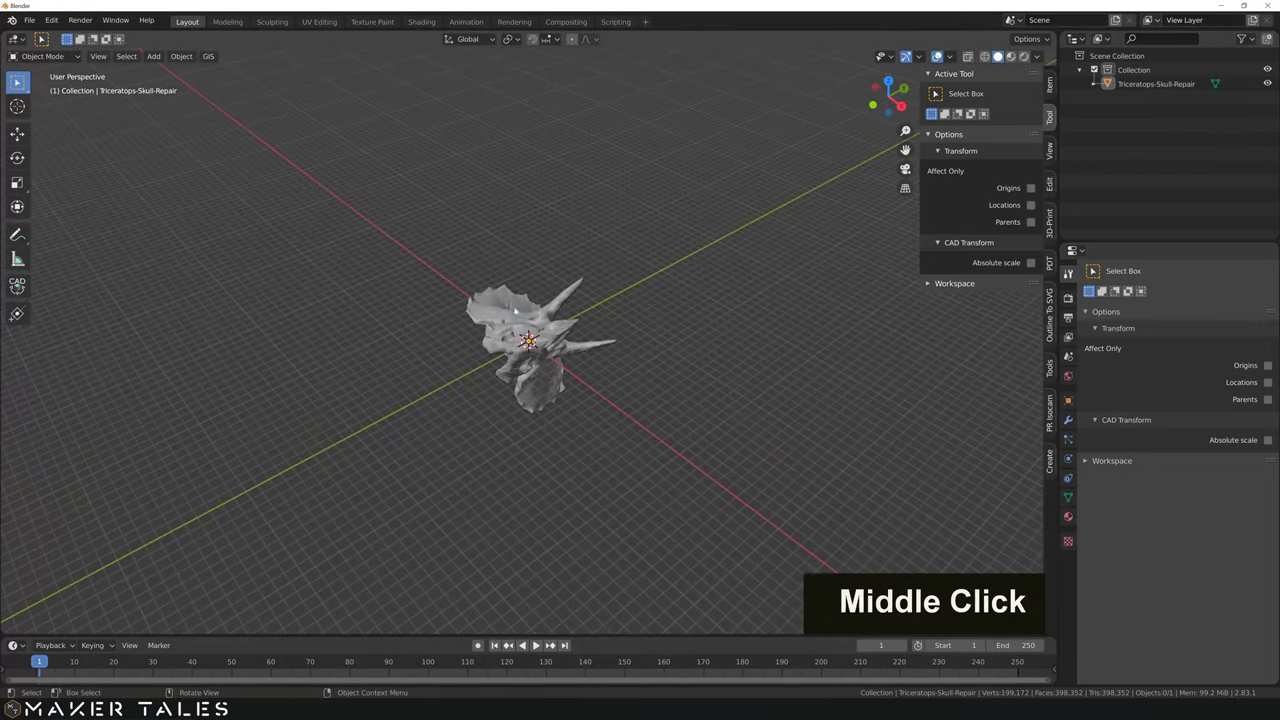
{"action": "key", "text": "shift+a"}
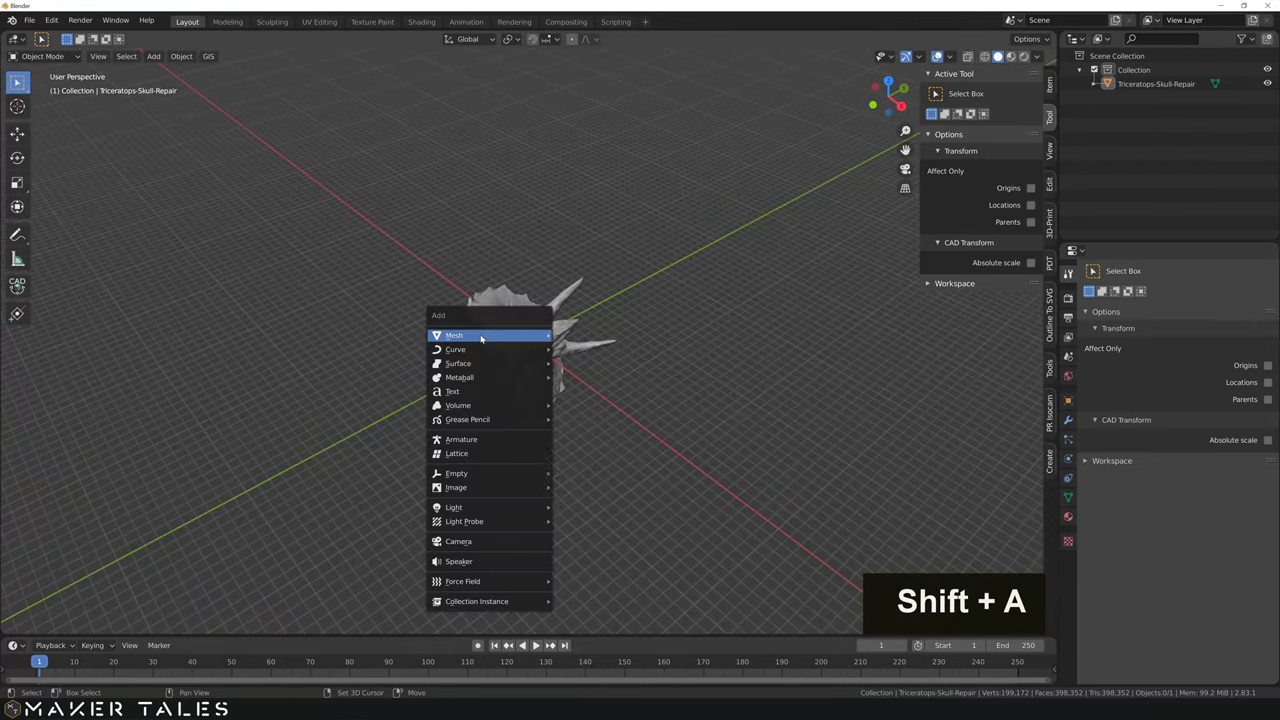
{"action": "left_click", "coordinate": [465, 541]}
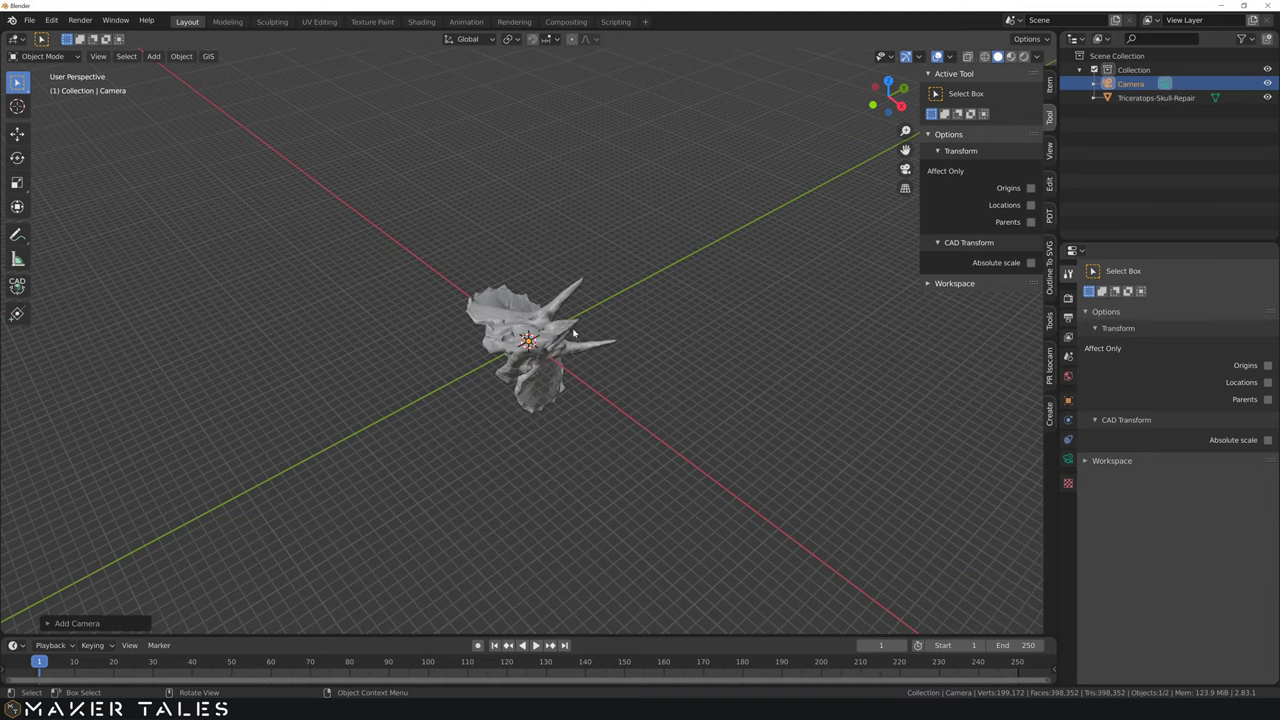
{"action": "middle_click_drag", "start_coordinate": [578, 343], "coordinate": [582, 328]}
{"action": "scroll", "coordinate": [582, 328], "scroll_direction": "up", "scroll_amount": 5}
{"action": "key", "text": "g"}
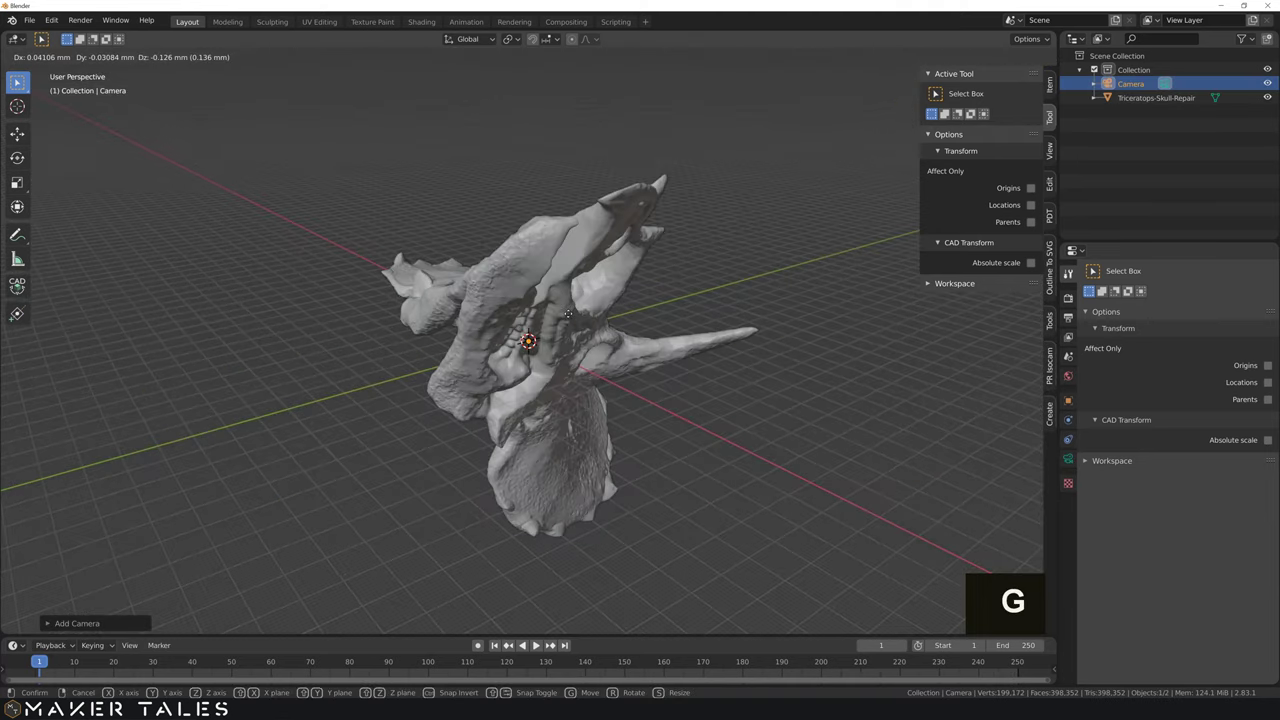
{"action": "key", "text": "z"}
{"action": "left_click", "coordinate": [579, 79]}
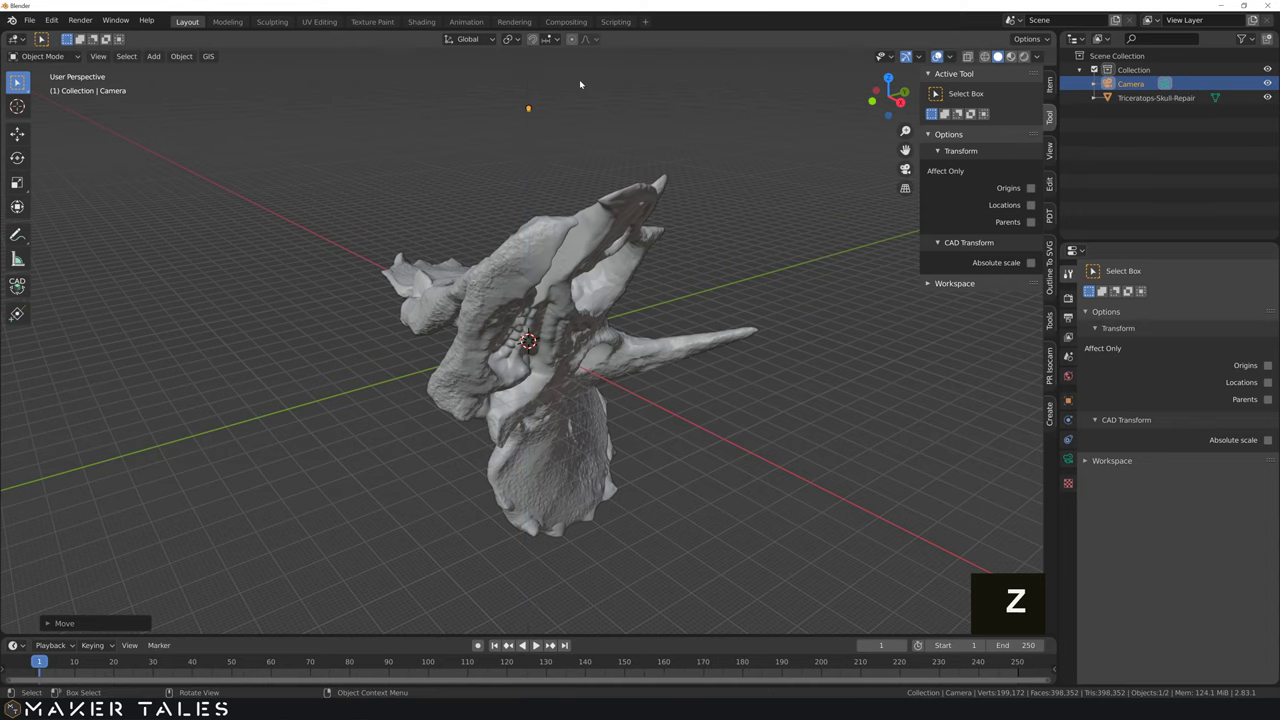
{"action": "key", "text": "KP_Decimal"}
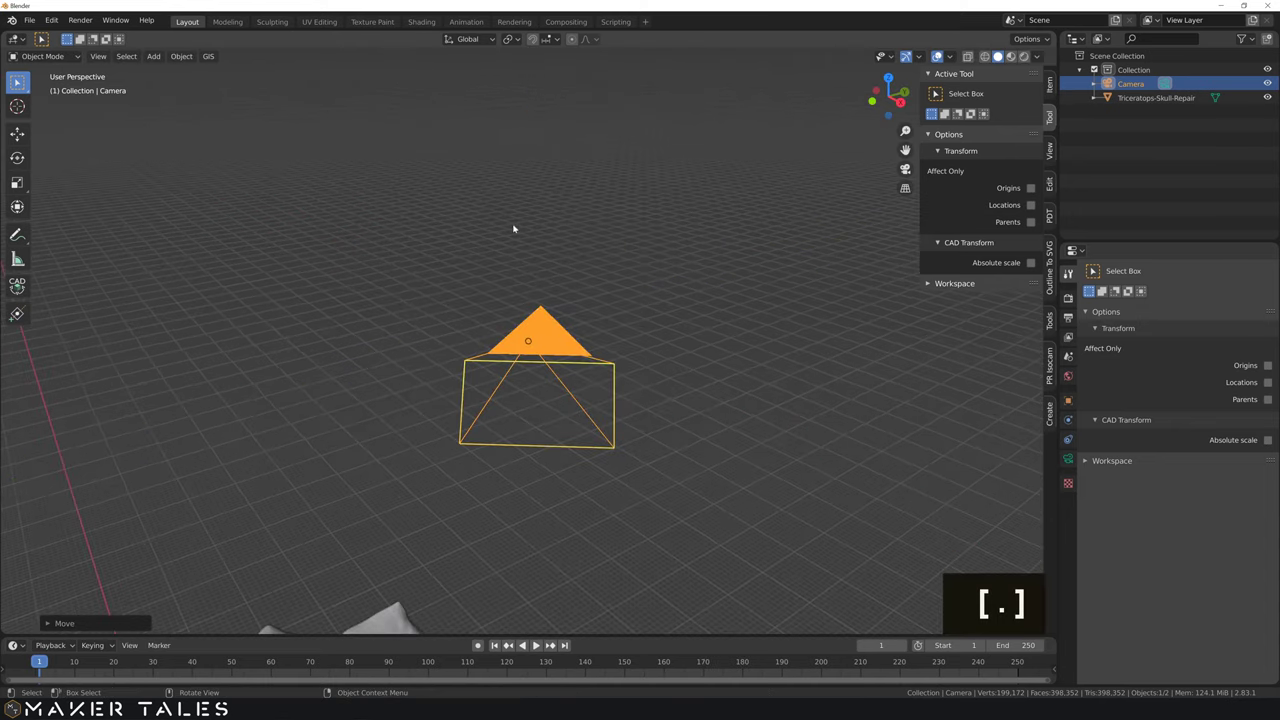
{"action": "middle_click_drag", "start_coordinate": [576, 241], "coordinate": [595, 335]}
{"action": "scroll", "coordinate": [595, 335], "scroll_direction": "down", "scroll_amount": 8}
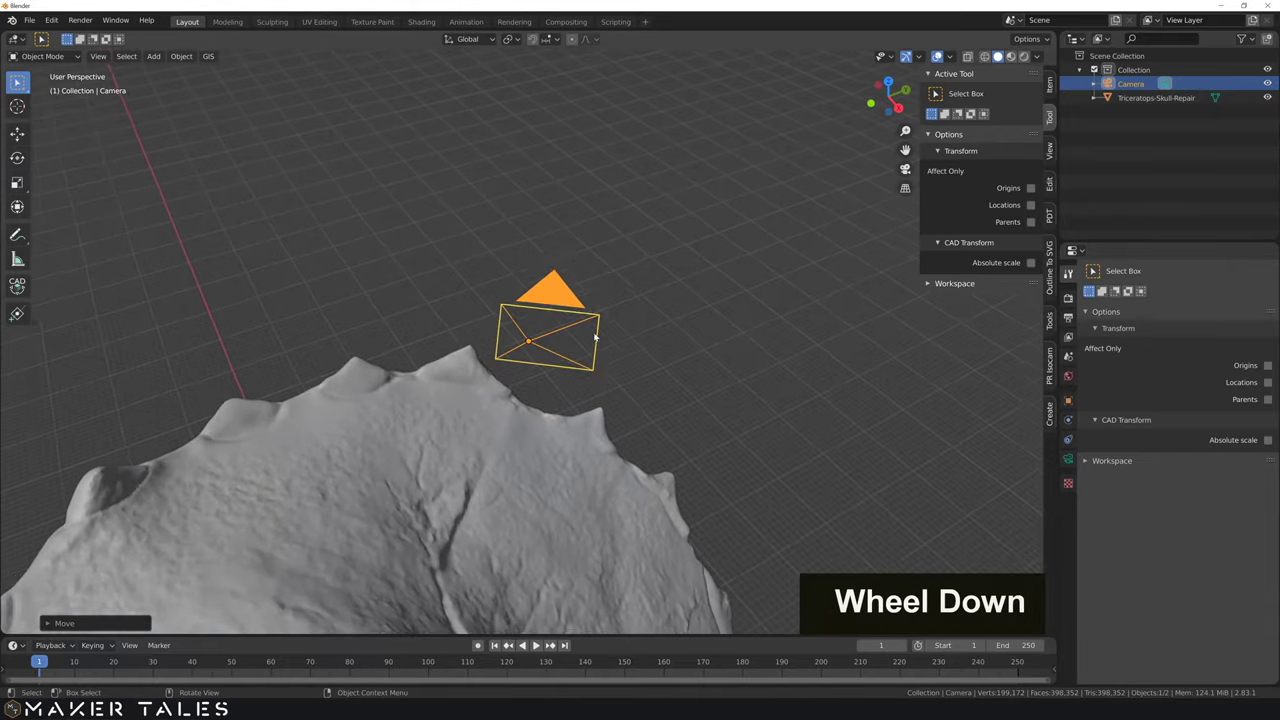
Step: Set the camera's X, Y and Z rotation all to 0 so it aims straight down
{"action": "left_click", "coordinate": [1049, 86]}
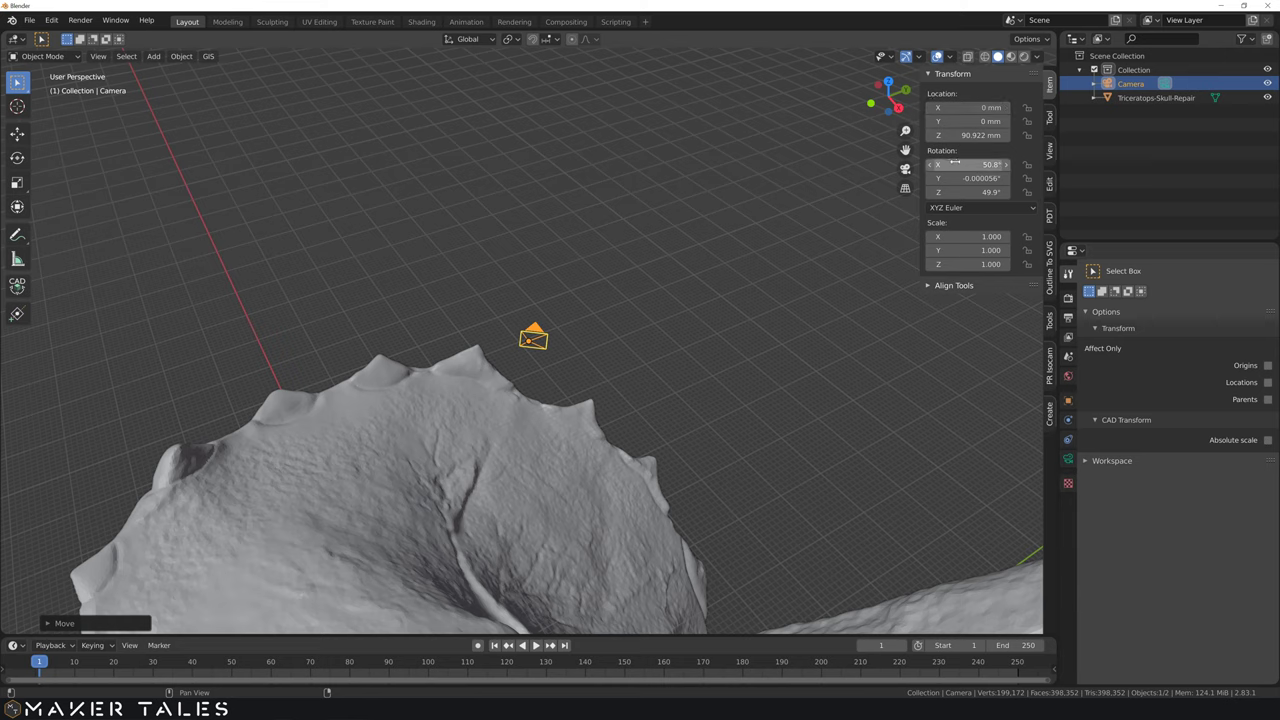
{"action": "left_click_drag", "start_coordinate": [955, 164], "coordinate": [945, 192]}
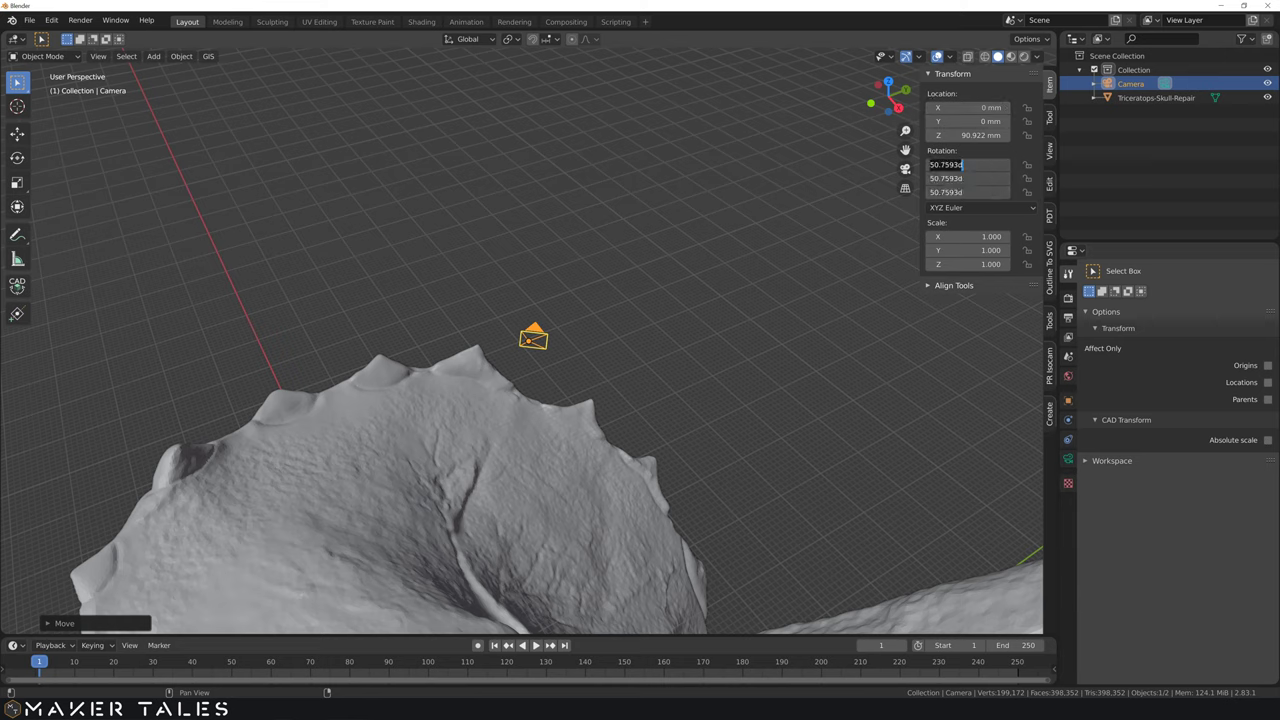
{"action": "type", "text": "0"}
{"action": "key", "text": "Return"}
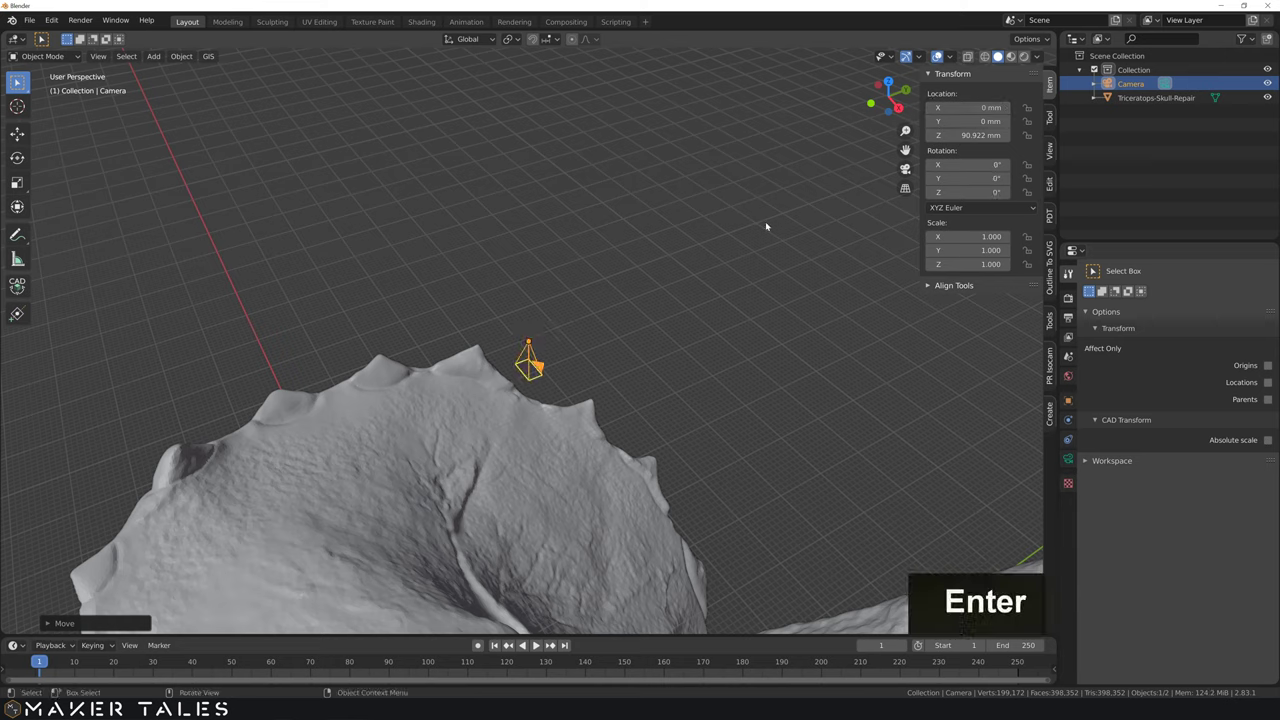
Step: In front orthographic view, lower the camera along Z to 83.945 mm
{"action": "left_click", "coordinate": [669, 340]}
{"action": "middle_click_drag", "start_coordinate": [669, 340], "coordinate": [723, 280]}
{"action": "scroll", "coordinate": [720, 300], "scroll_direction": "down", "scroll_amount": 4}
{"action": "scroll", "coordinate": [685, 347], "scroll_direction": "down", "scroll_amount": 4}
{"action": "middle_click_drag", "start_coordinate": [660, 360], "coordinate": [733, 318]}
{"action": "key", "text": "KP_1"}
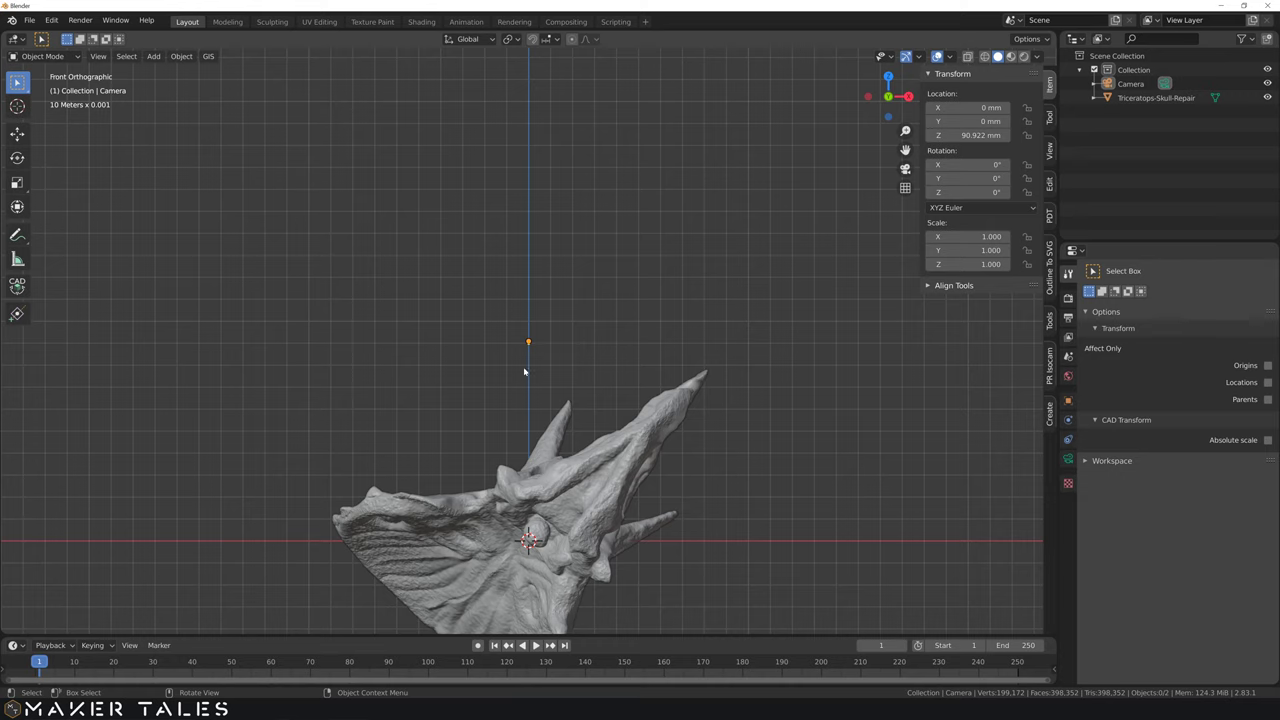
{"action": "left_click_drag", "start_coordinate": [555, 318], "coordinate": [498, 365]}
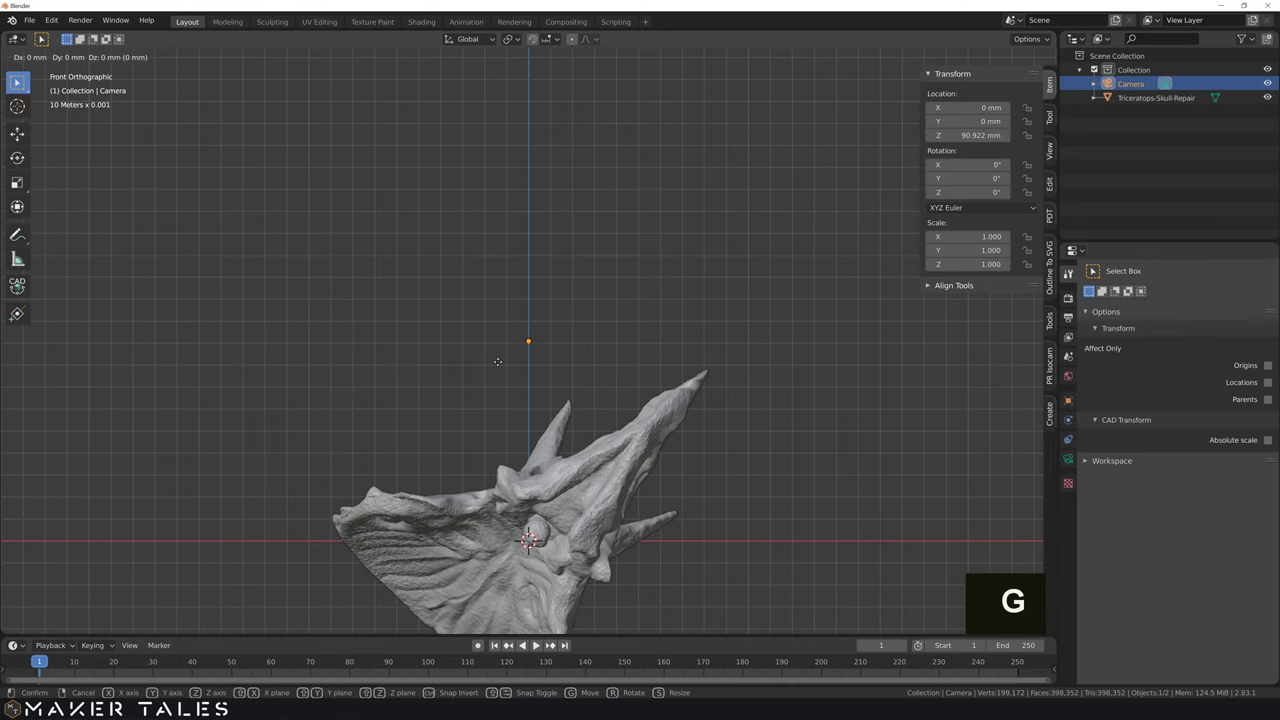
{"action": "key", "text": "z"}
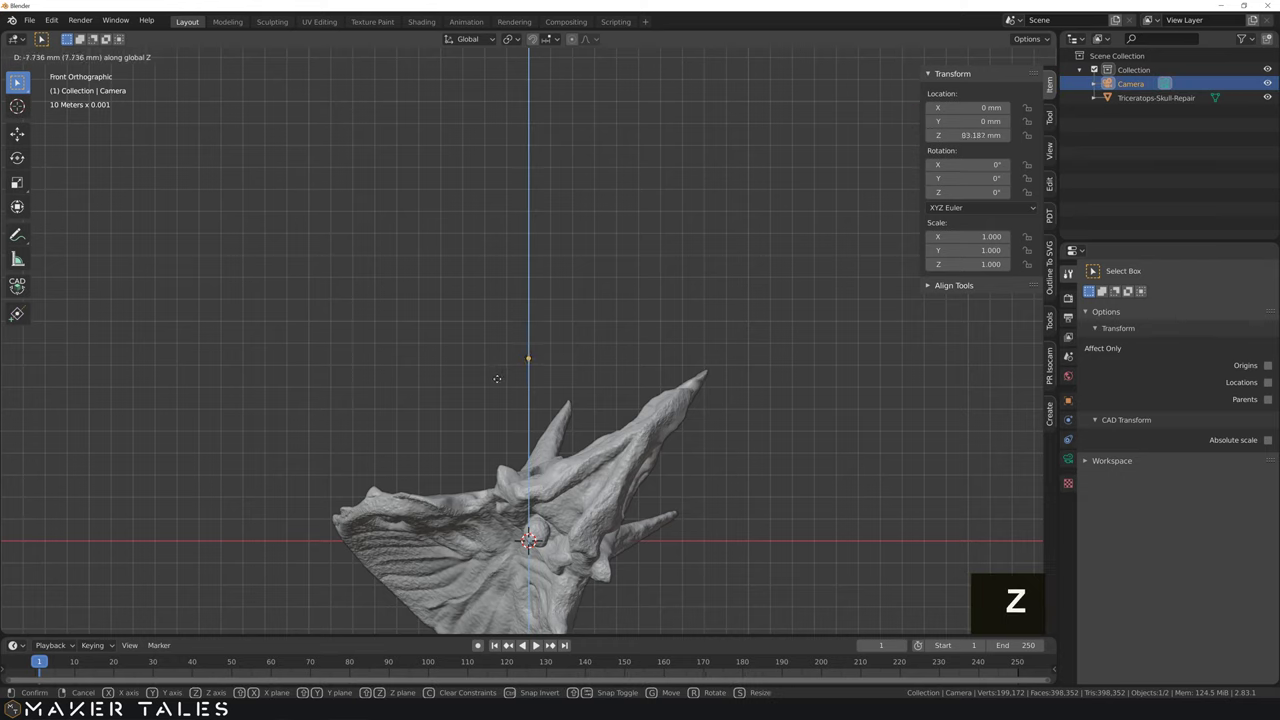
{"action": "left_click", "coordinate": [499, 381]}
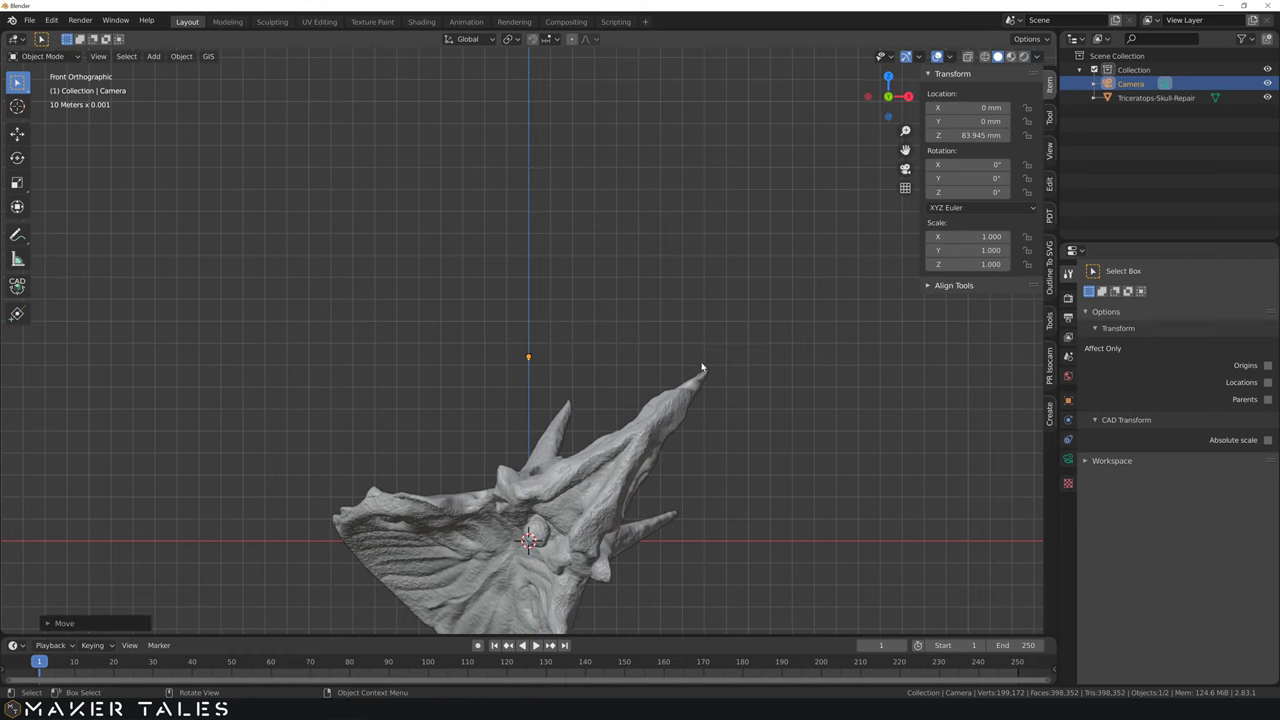
{"action": "middle_click_drag", "start_coordinate": [707, 374], "coordinate": [615, 400]}
{"action": "scroll", "coordinate": [603, 415], "scroll_direction": "up", "scroll_amount": 4}
{"action": "scroll", "coordinate": [580, 393], "scroll_direction": "down", "scroll_amount": 4}
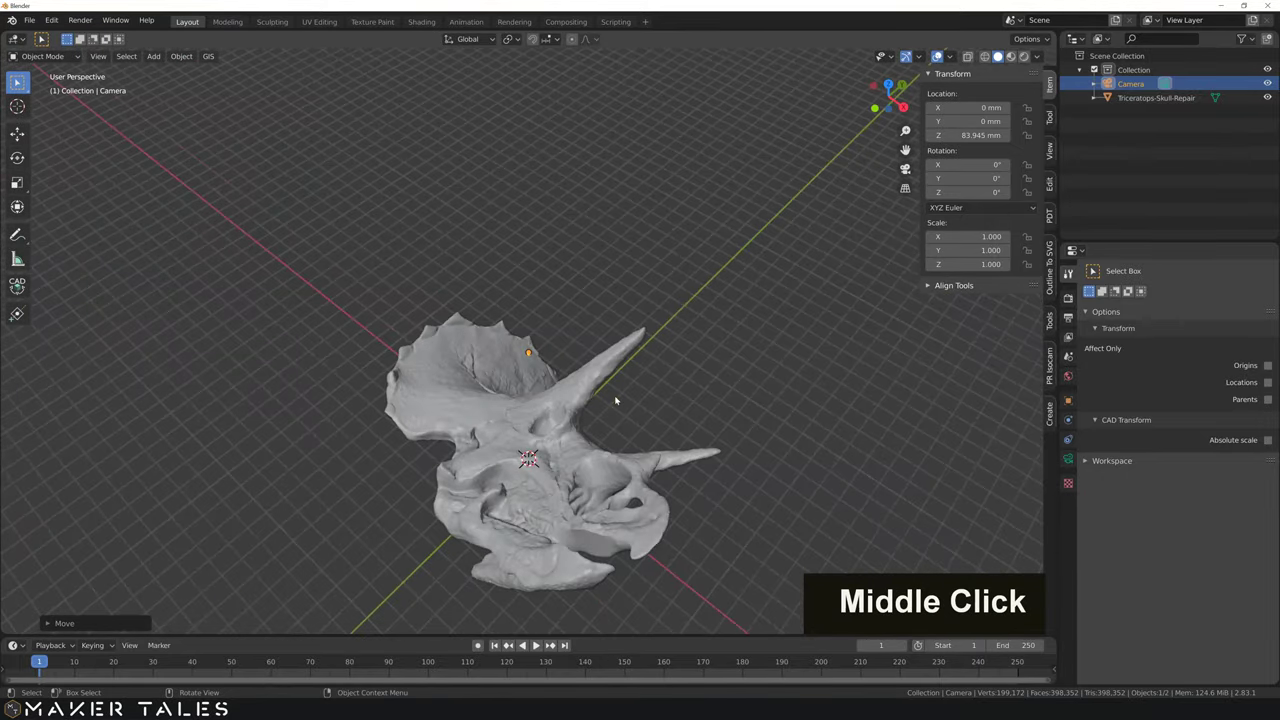
Step: Look through the camera and make its lens Orthographic with scale 147.2
{"action": "key", "text": "KP_0"}
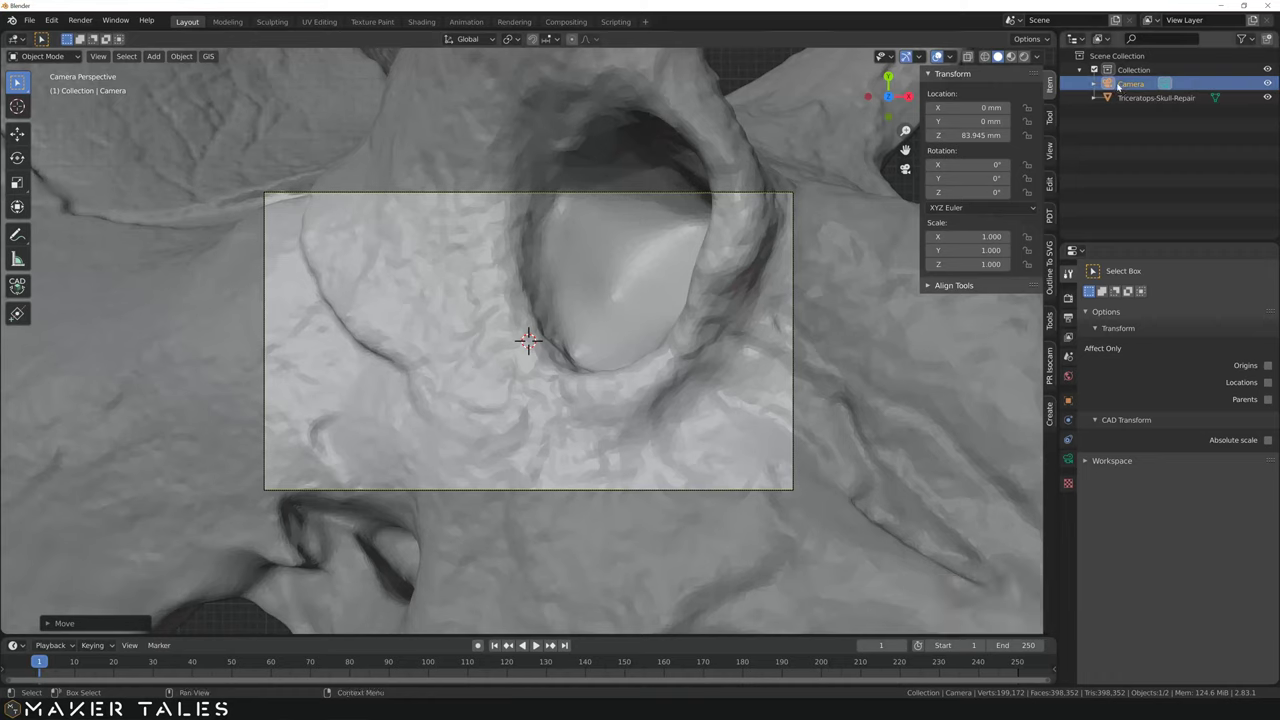
{"action": "left_click", "coordinate": [1069, 460]}
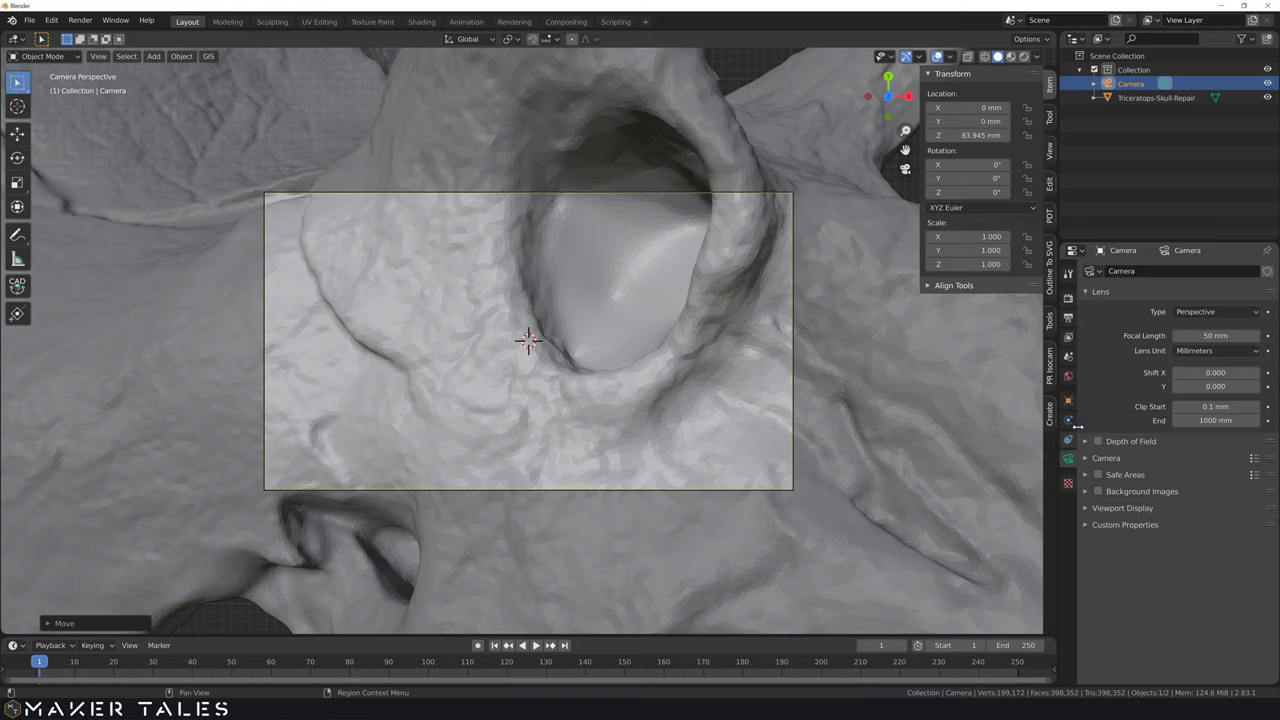
{"action": "left_click", "coordinate": [1188, 313]}
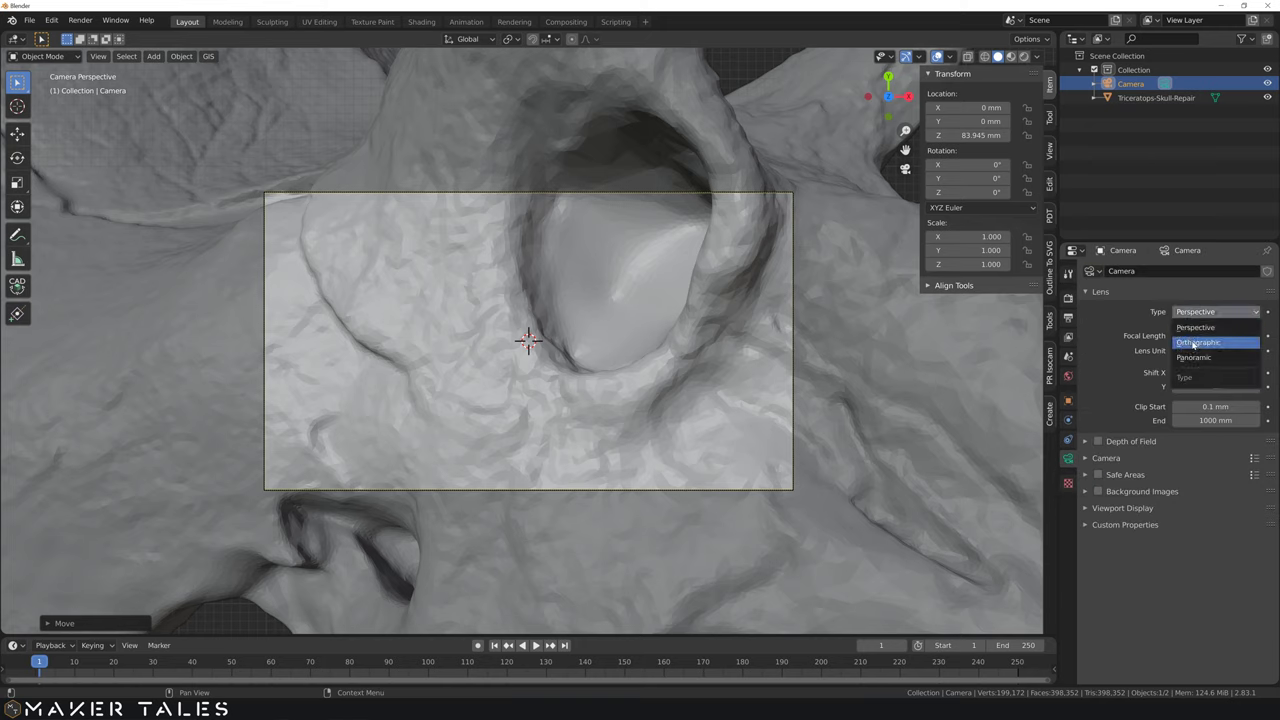
{"action": "left_click", "coordinate": [1193, 344]}
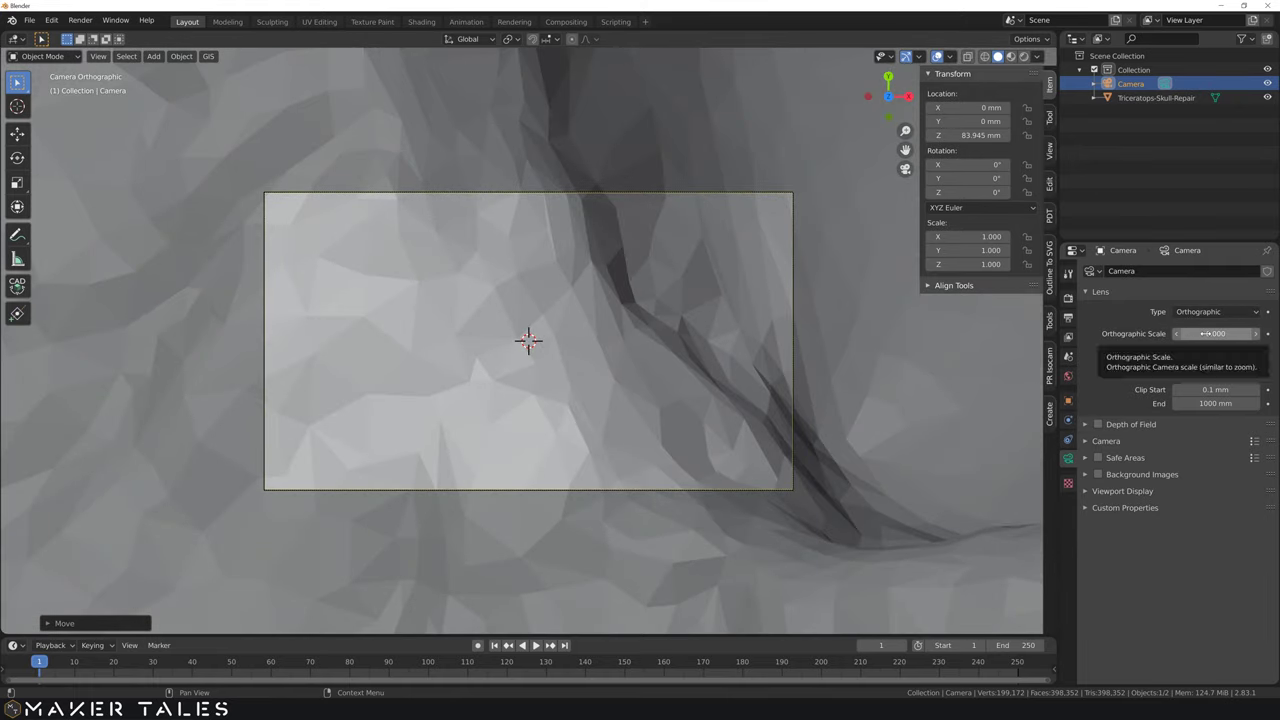
{"action": "left_click_drag", "start_coordinate": [1207, 333], "coordinate": [1255, 333]}
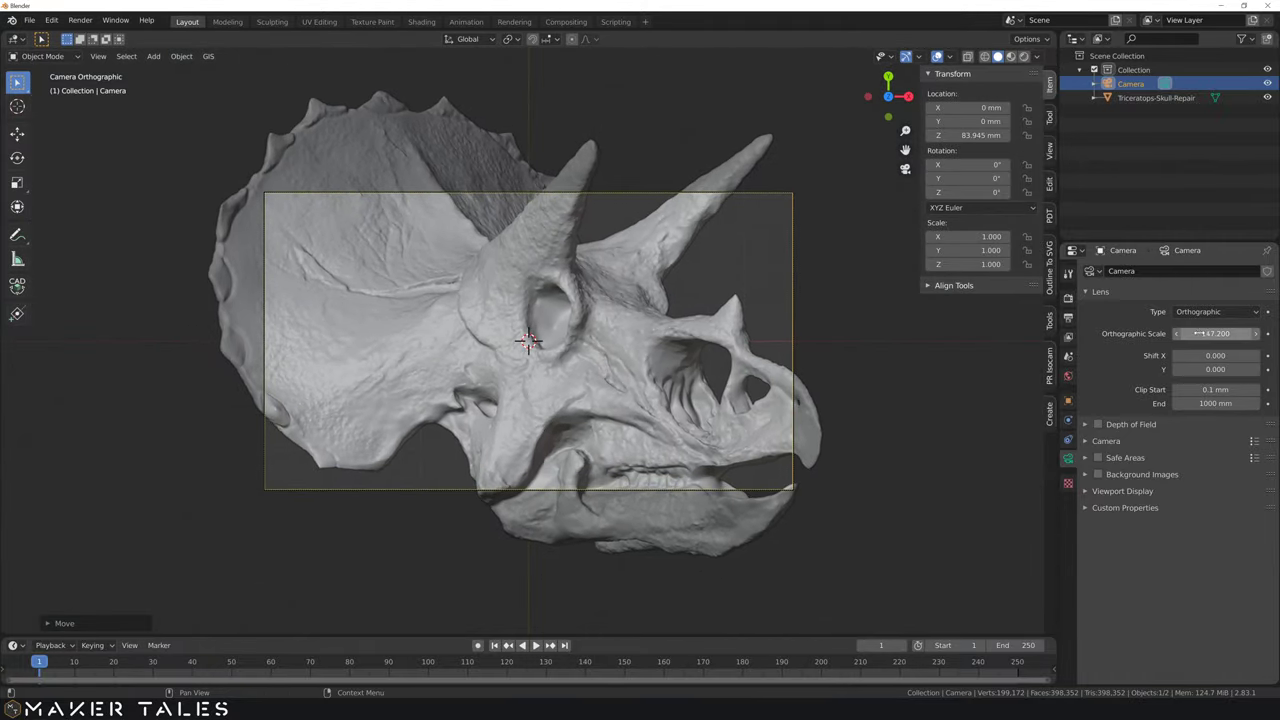
Step: Set render resolution to 2000 × 2000 px and Orthographic Scale to 194.1
{"action": "left_click", "coordinate": [1068, 299]}
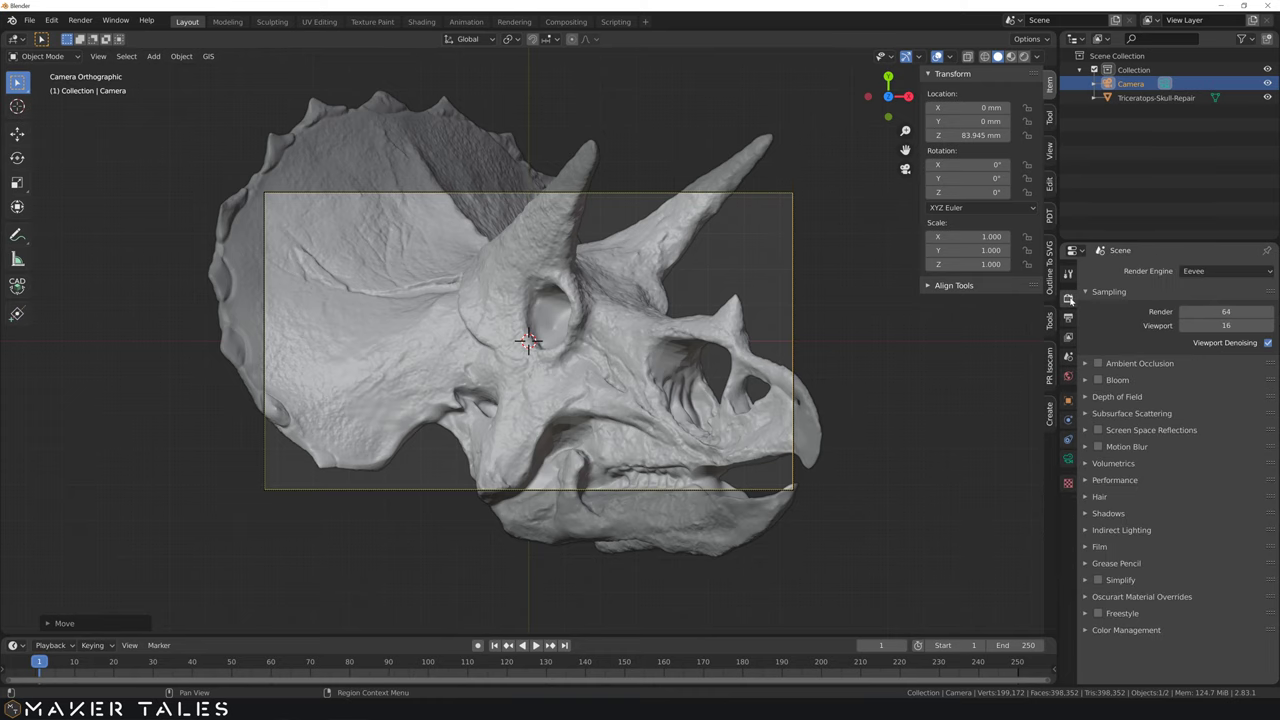
{"action": "left_click", "coordinate": [1068, 319]}
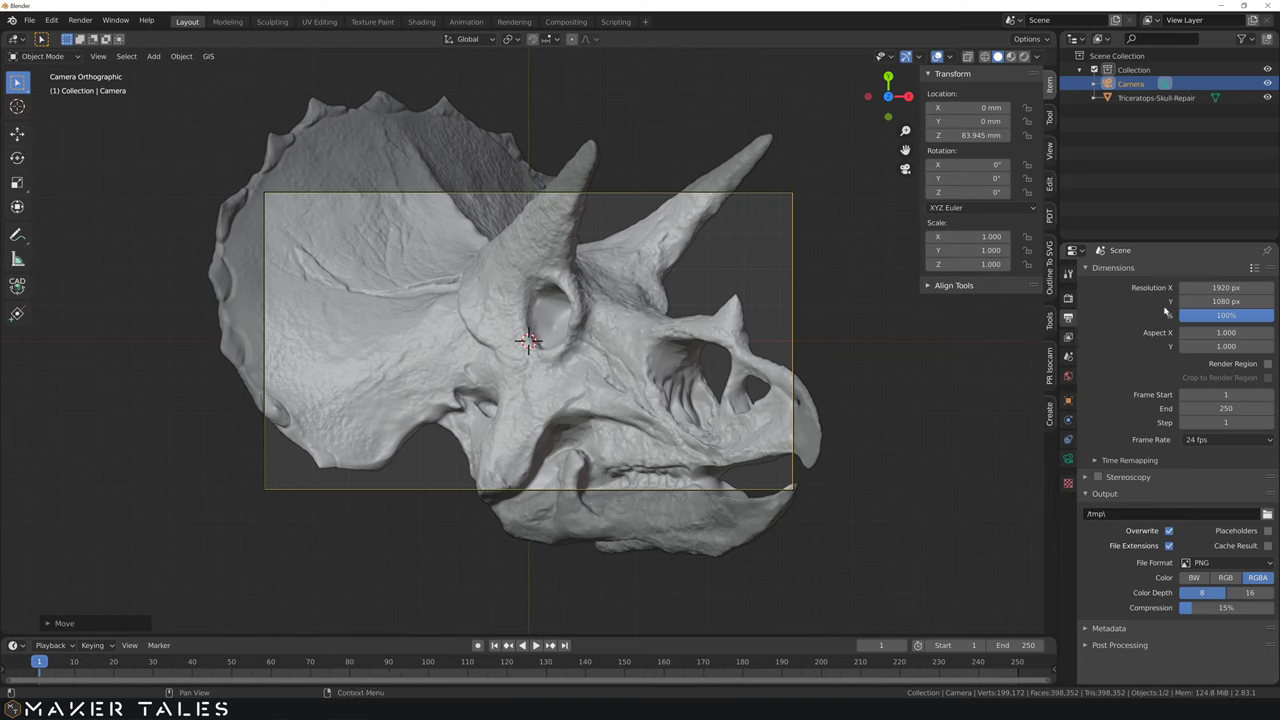
{"action": "left_click", "coordinate": [1226, 287]}
{"action": "left_click_drag", "start_coordinate": [1226, 287], "coordinate": [1226, 301]}
{"action": "type", "text": "2000"}
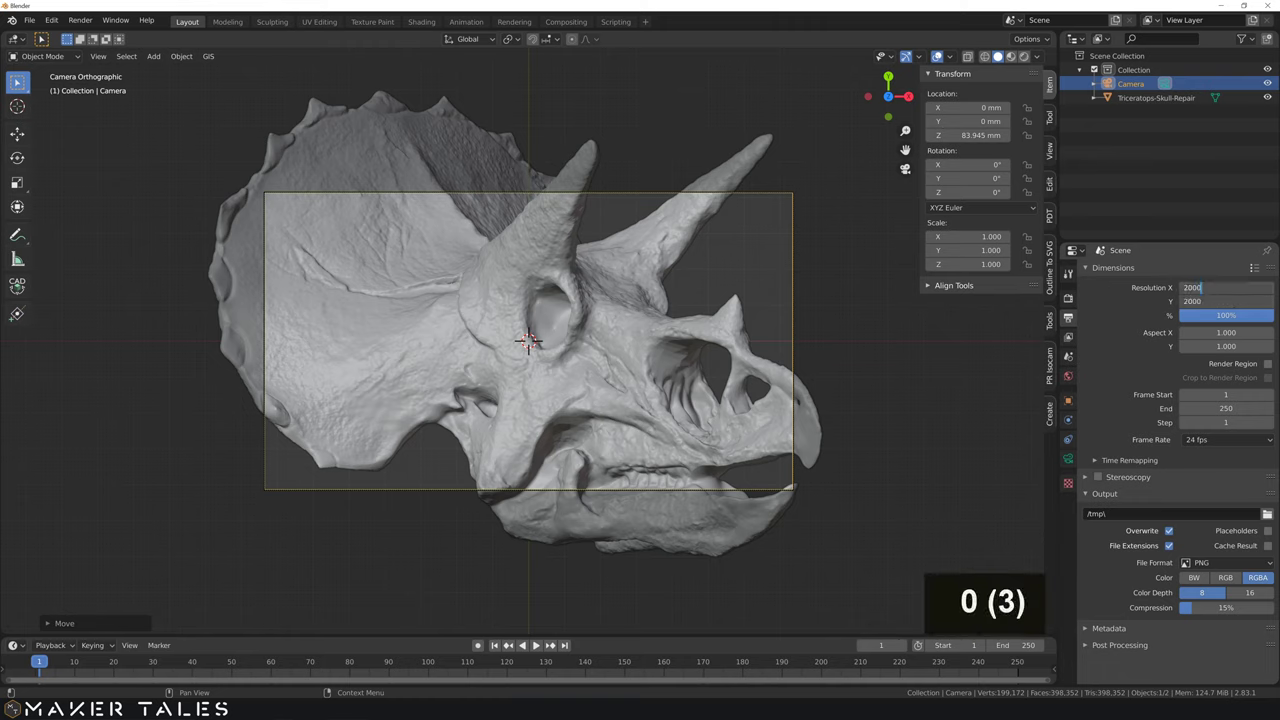
{"action": "key", "text": "Return"}
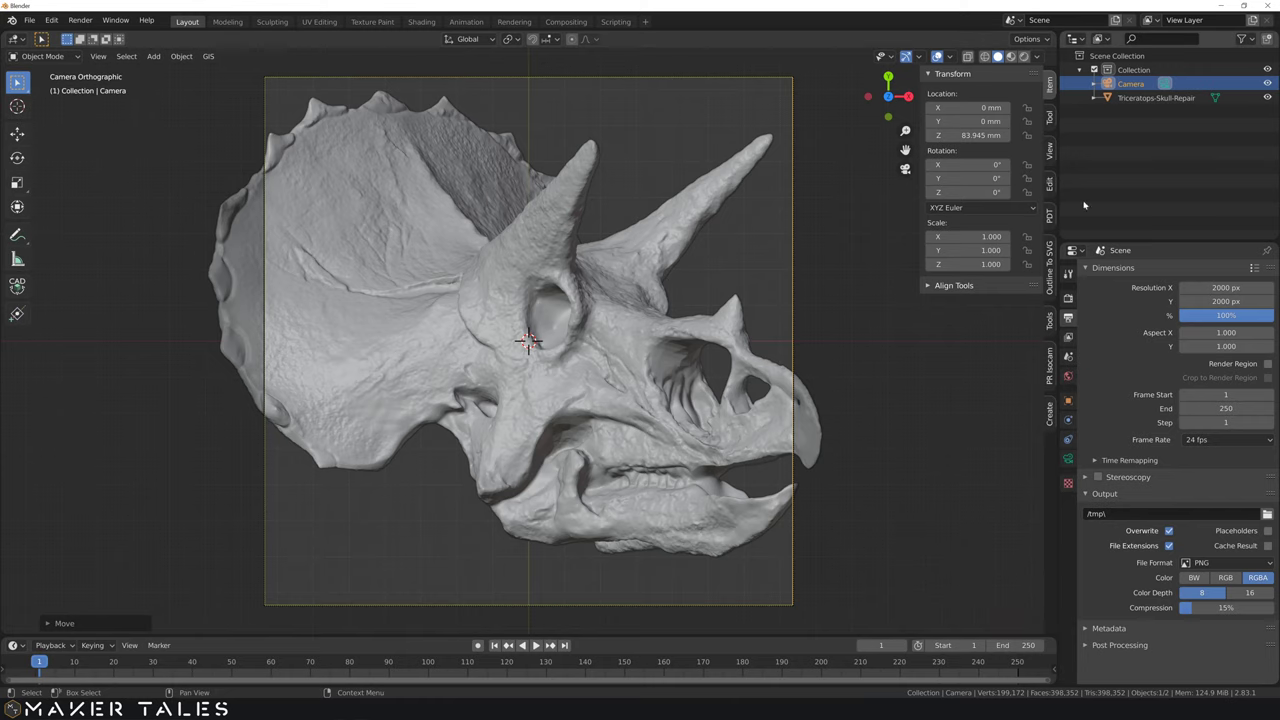
{"action": "left_click", "coordinate": [1068, 458]}
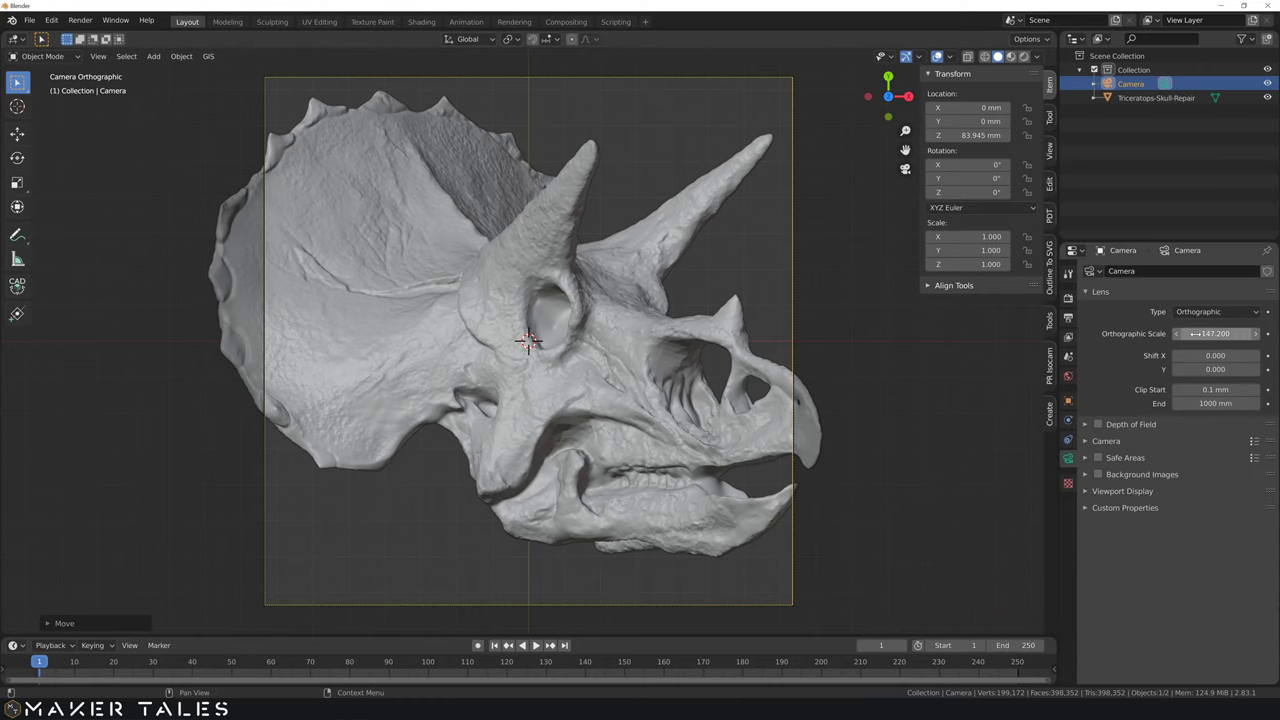
{"action": "left_click_drag", "start_coordinate": [1215, 334], "coordinate": [1277, 334]}
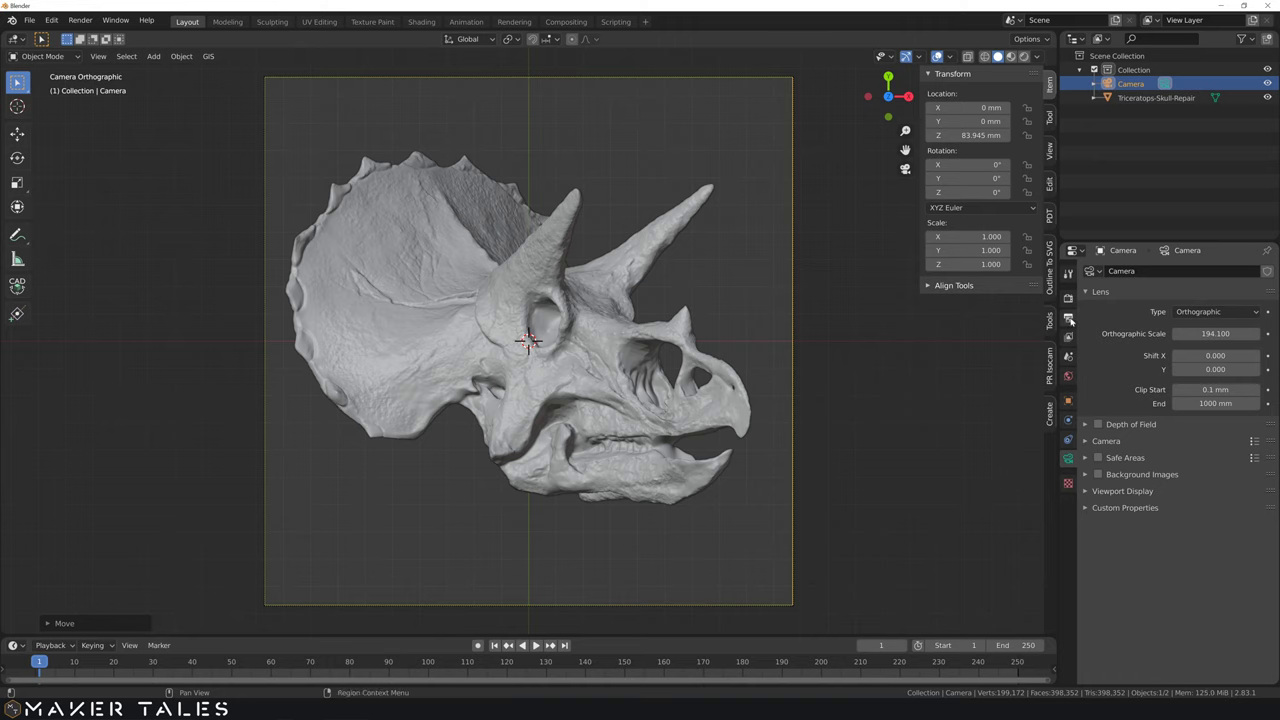
Step: Switch the render engine to Cycles rendering with GPU Compute
{"action": "left_click", "coordinate": [1068, 300]}
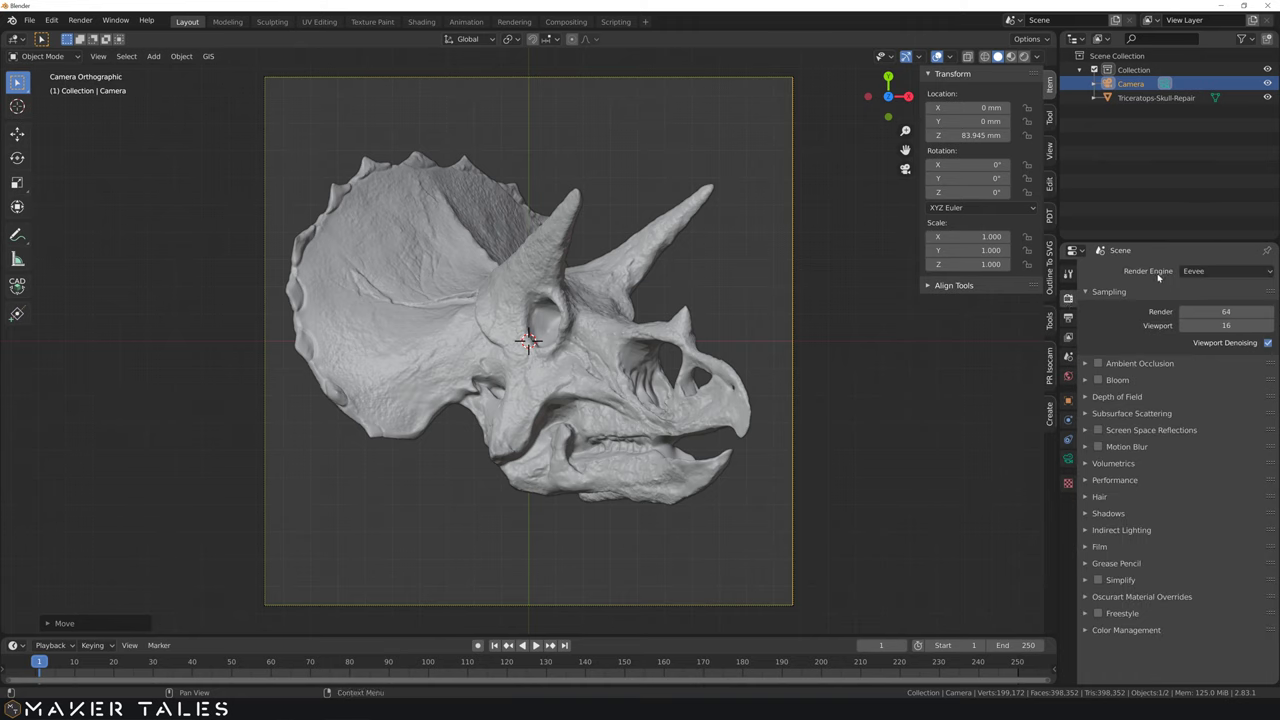
{"action": "left_click", "coordinate": [1203, 272]}
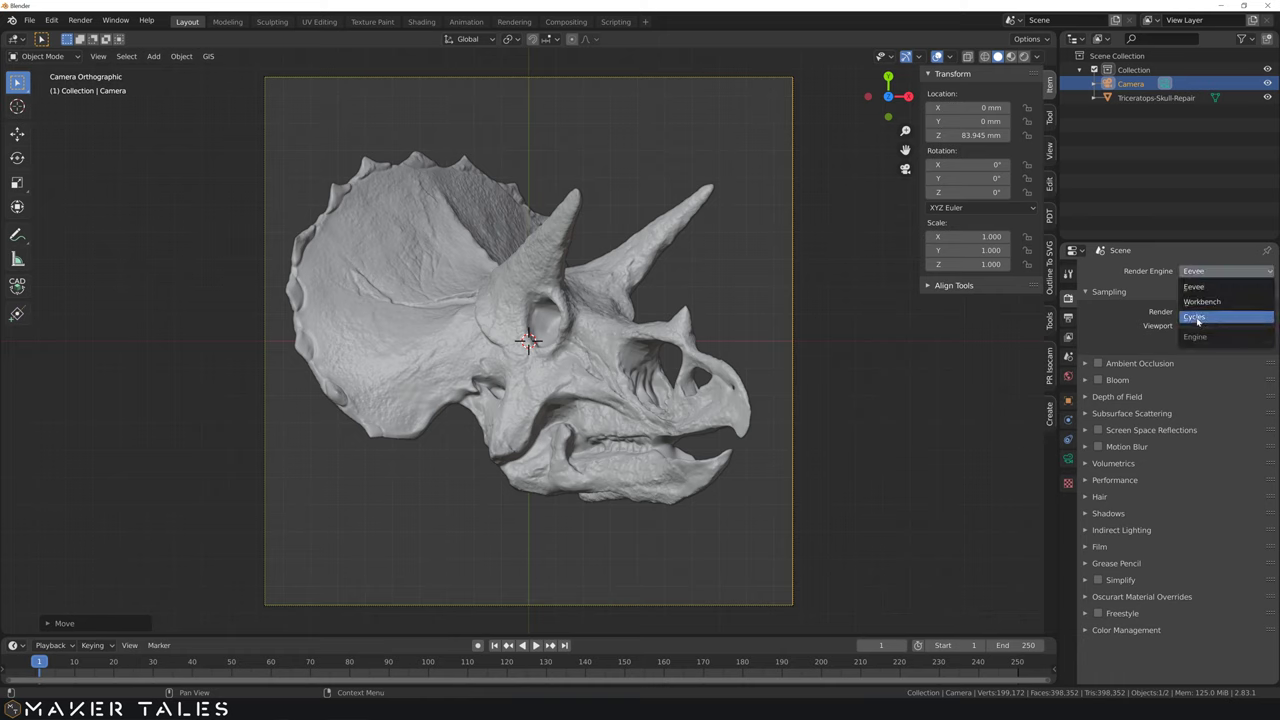
{"action": "left_click", "coordinate": [1197, 318]}
{"action": "left_click", "coordinate": [1199, 305]}
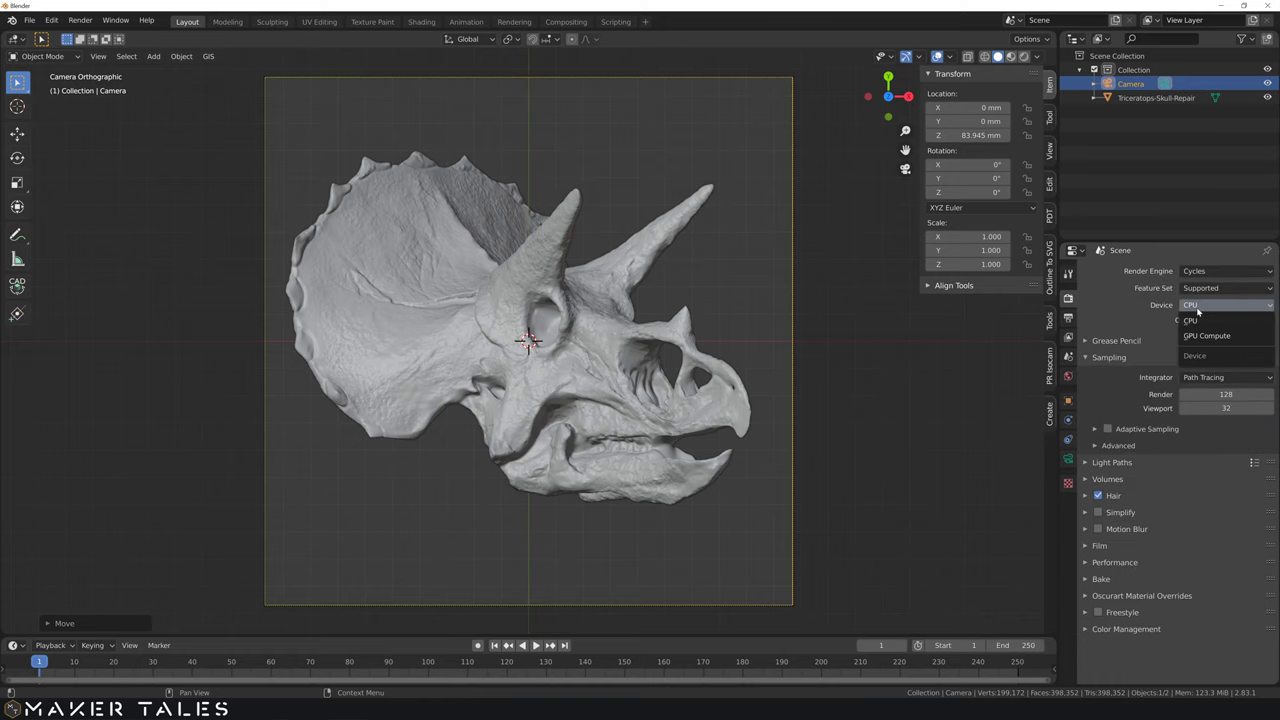
{"action": "left_click", "coordinate": [1203, 338]}
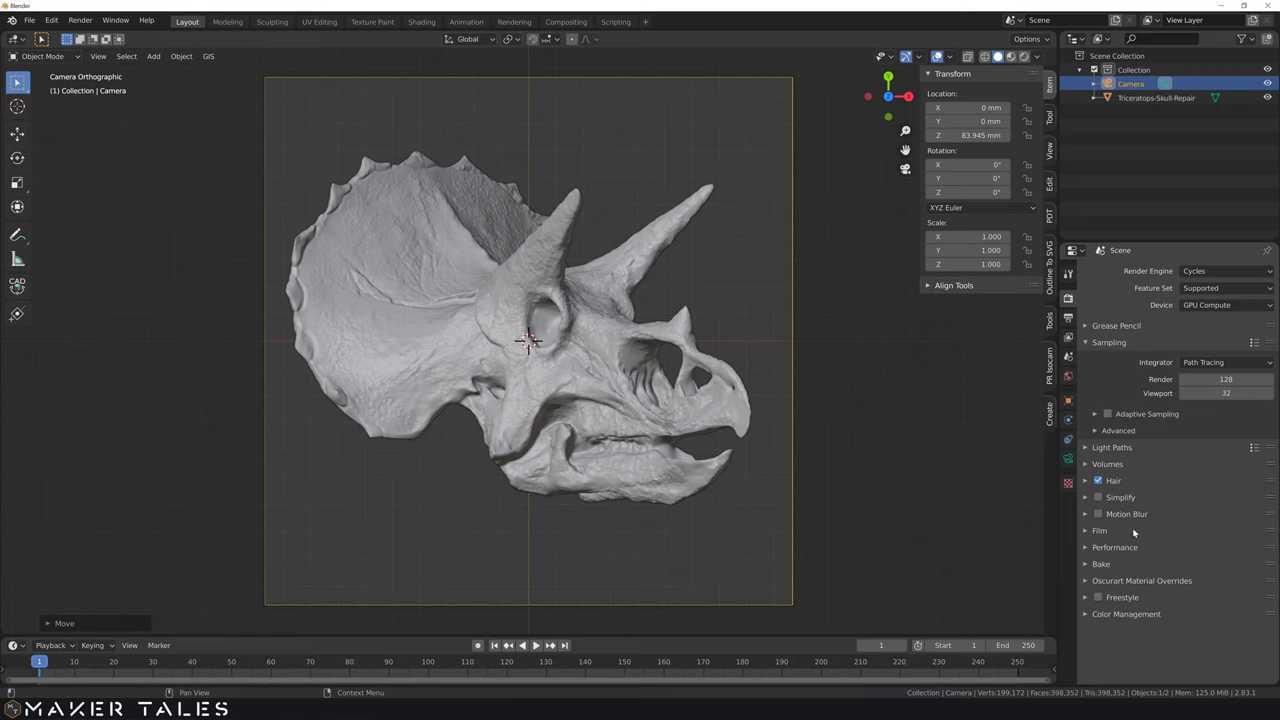
Step: Enable Film Transparent so the skull renders over a transparent background
{"action": "left_click", "coordinate": [1092, 532]}
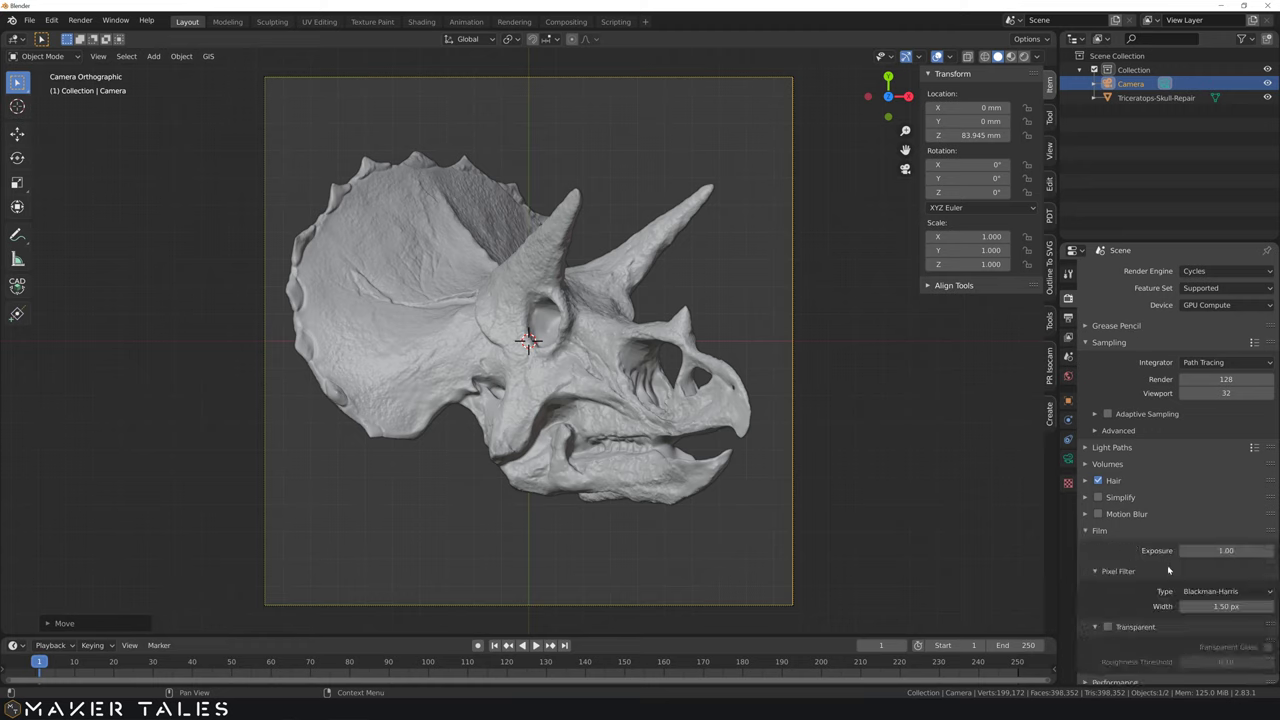
{"action": "left_click", "coordinate": [1108, 627]}
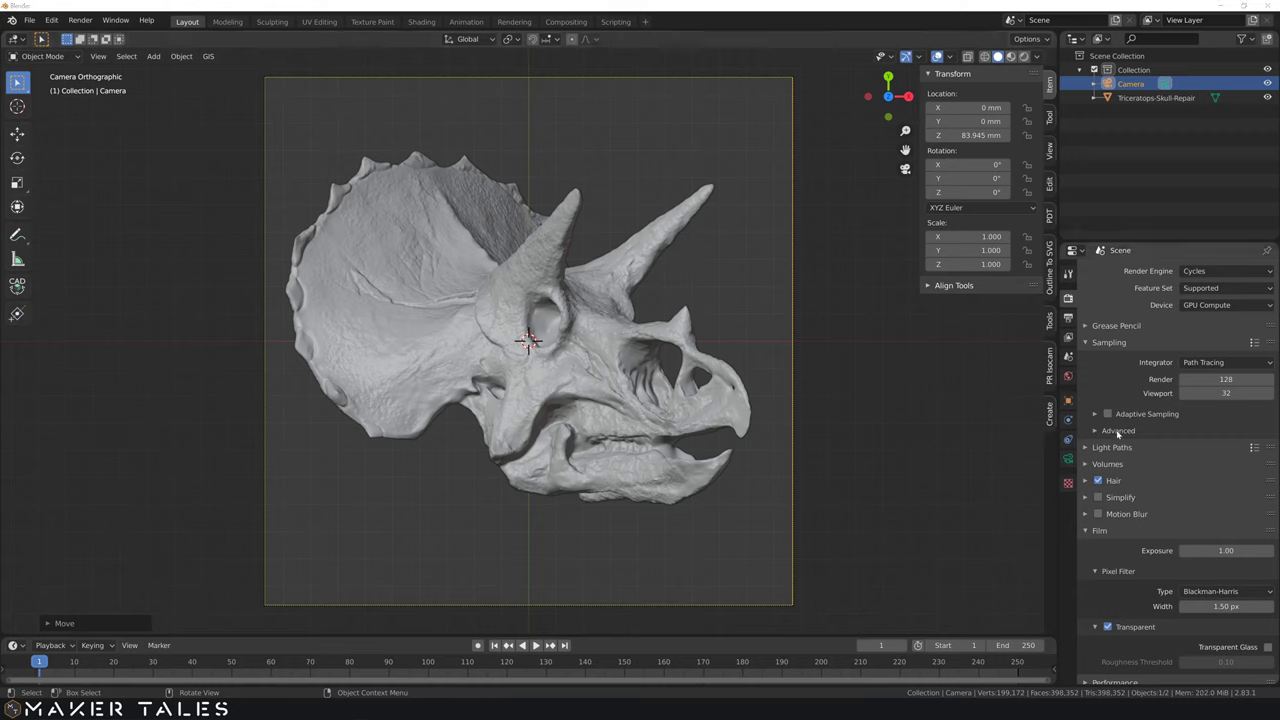
{"action": "scroll", "coordinate": [1122, 422], "scroll_direction": "down", "scroll_amount": 3}
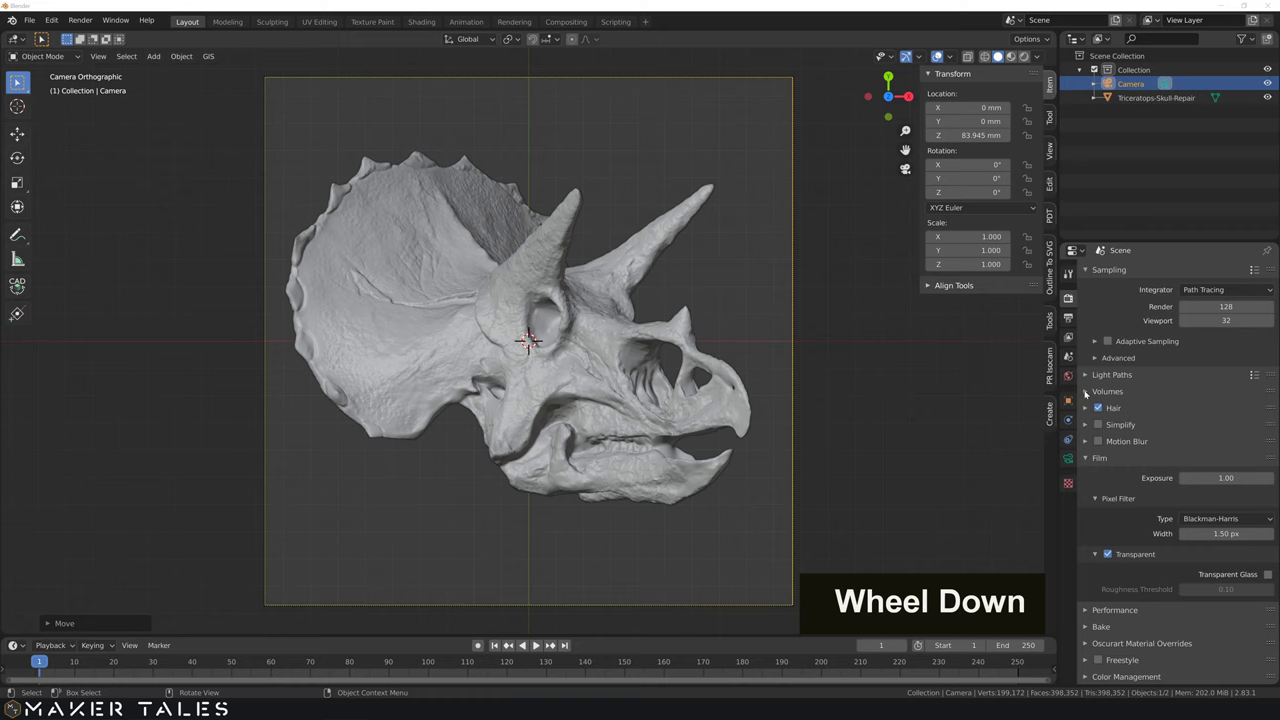
Step: Set the PNG output colour depth to 16-bit and start rendering the image
{"action": "left_click", "coordinate": [1068, 318]}
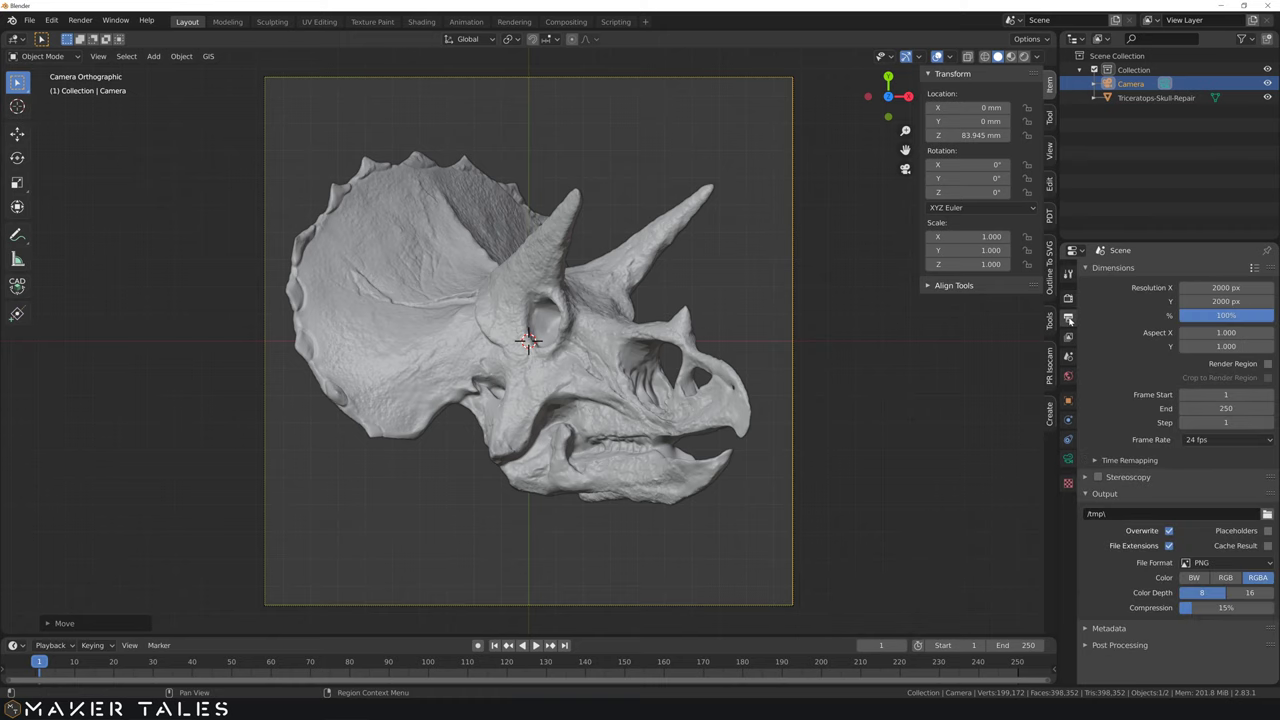
{"action": "left_click", "coordinate": [1249, 594]}
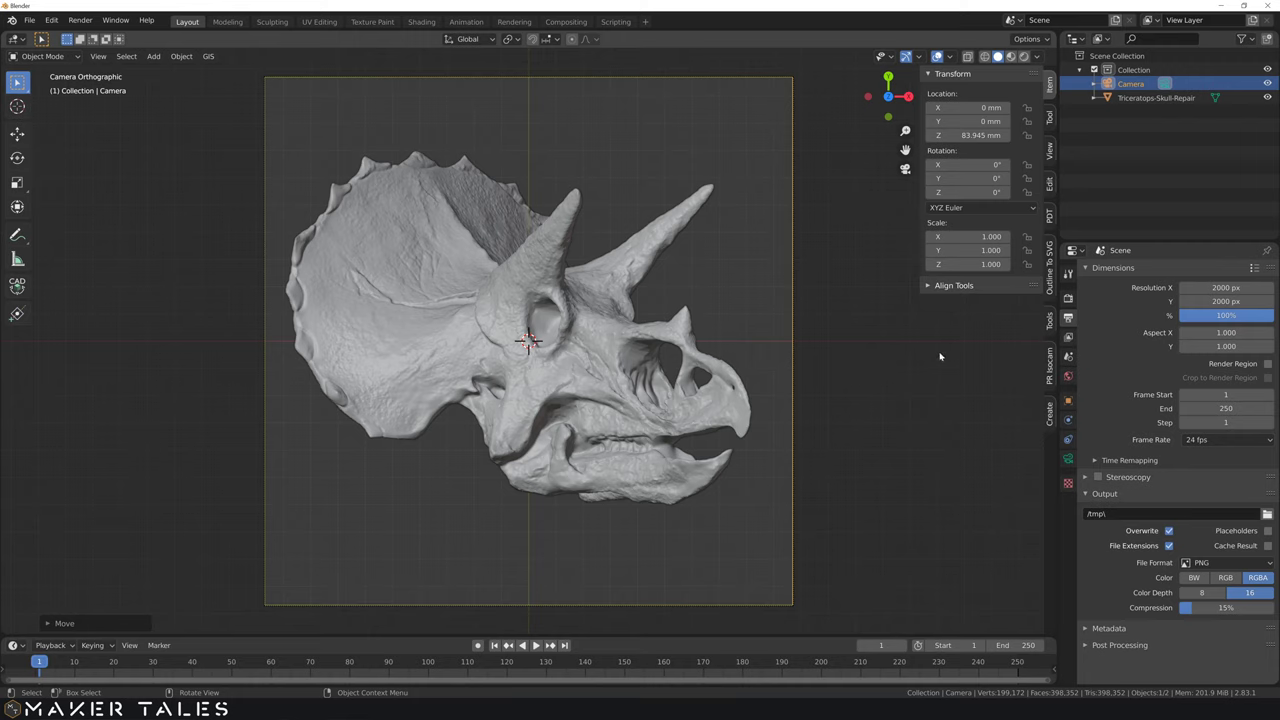
{"action": "left_click", "coordinate": [80, 21]}
Step: Render the skull through the camera and close the finished render window
{"action": "left_click", "coordinate": [97, 37]}
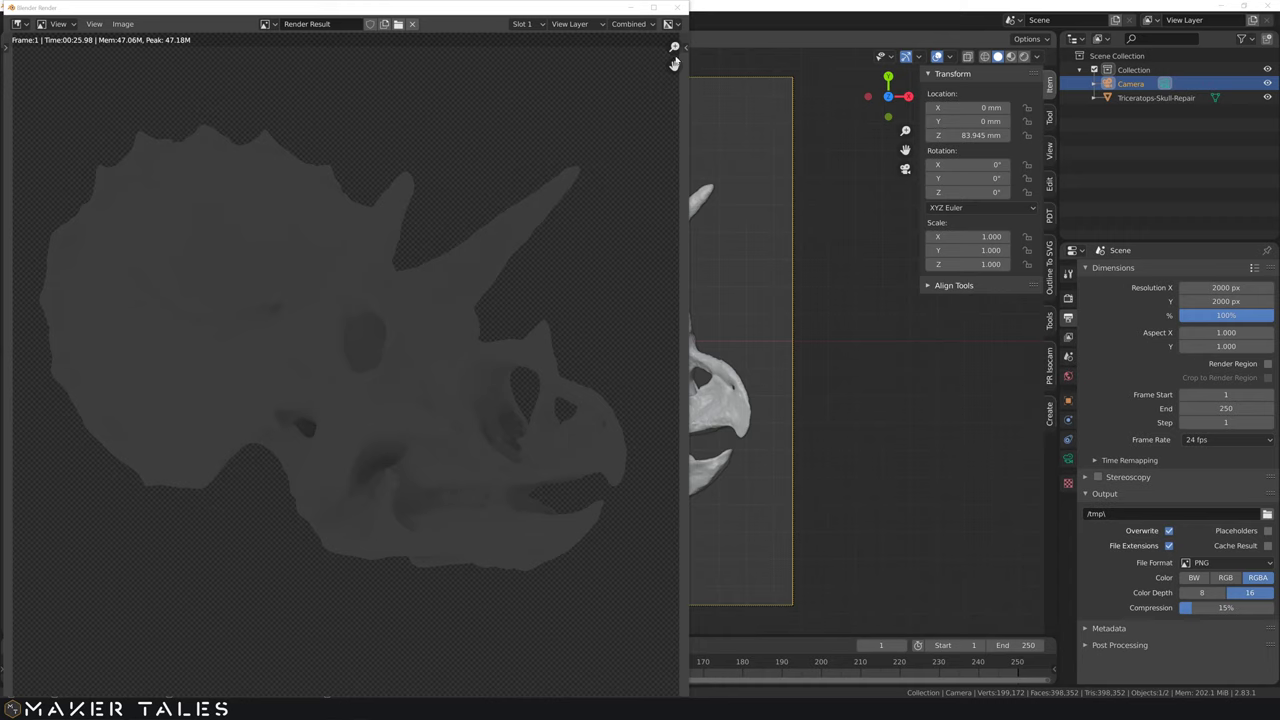
{"action": "left_click", "coordinate": [673, 6]}
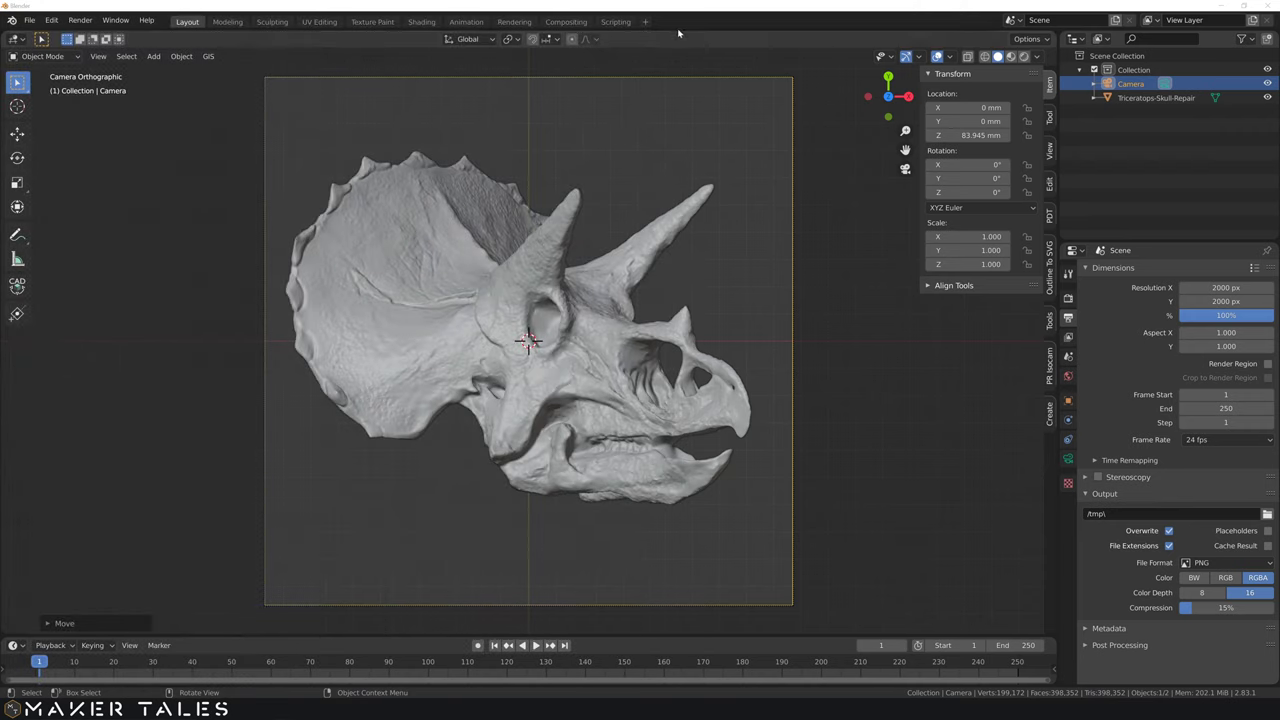
Step: In the Compositing workspace, enable Use Nodes and place Composite above Render Layers
{"action": "left_click", "coordinate": [566, 22]}
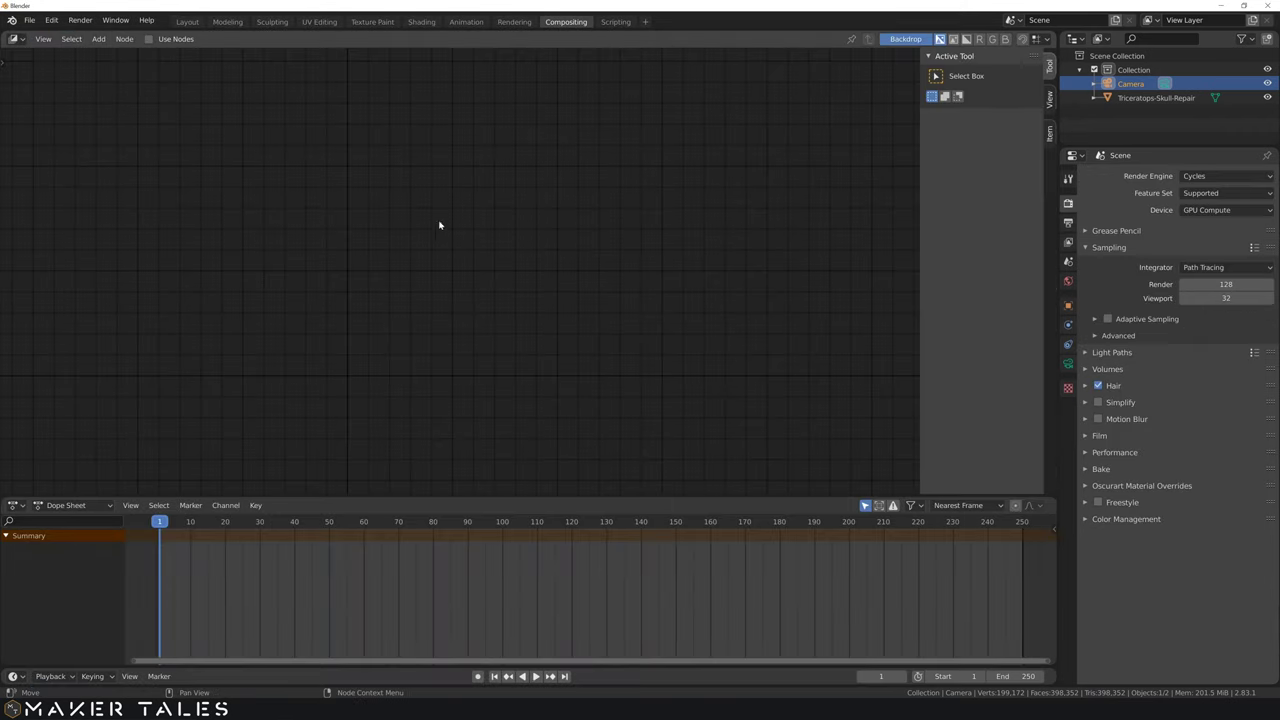
{"action": "scroll", "coordinate": [406, 202], "scroll_direction": "down", "scroll_amount": 2}
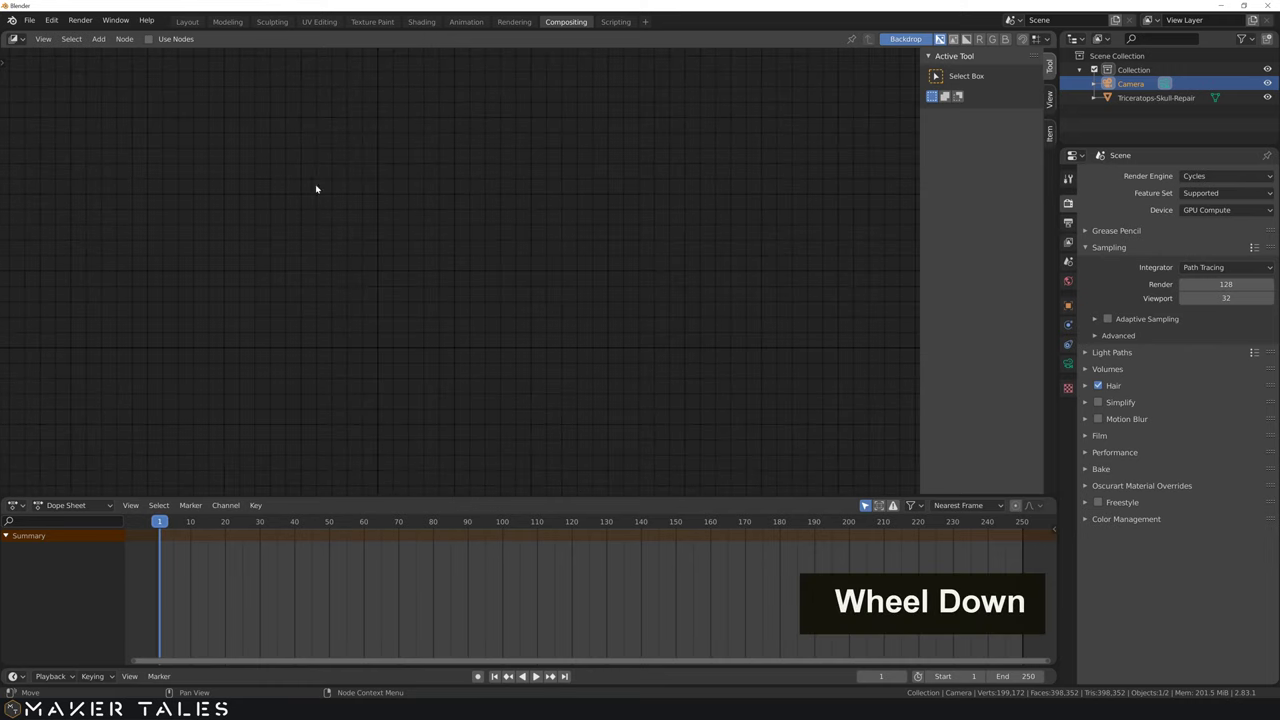
{"action": "left_click", "coordinate": [149, 39]}
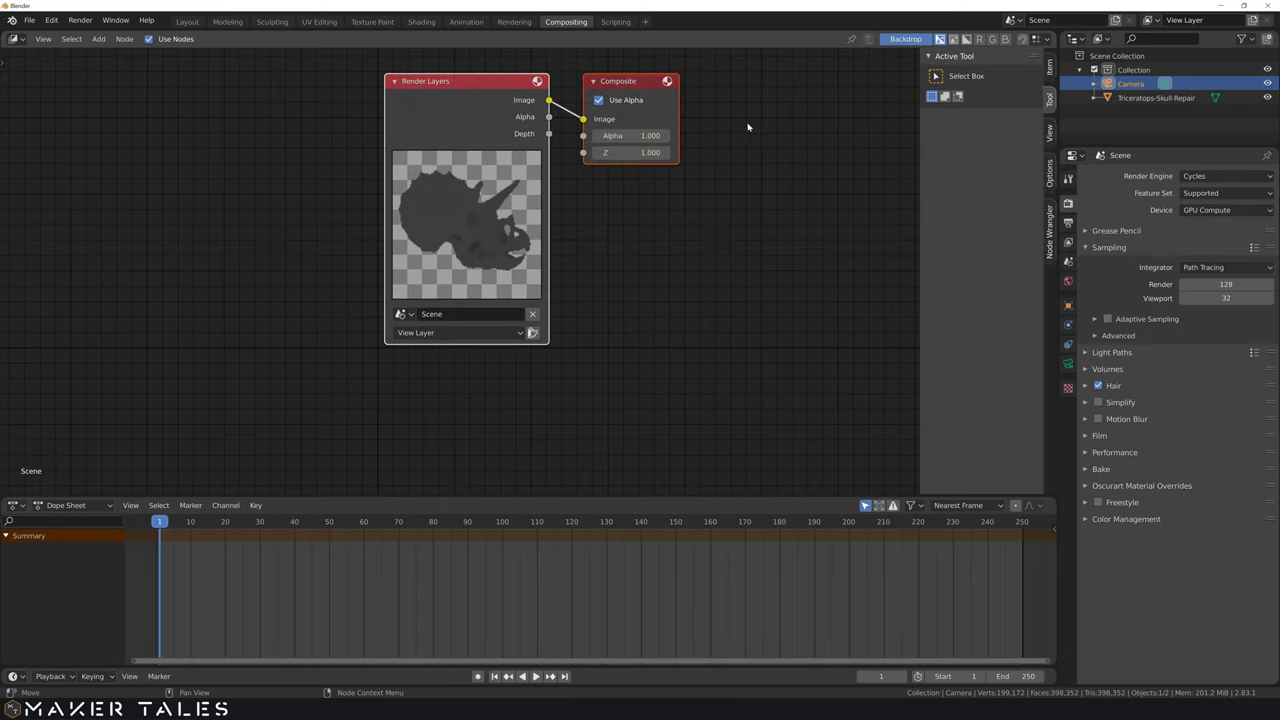
{"action": "middle_click_drag", "start_coordinate": [750, 127], "coordinate": [623, 265]}
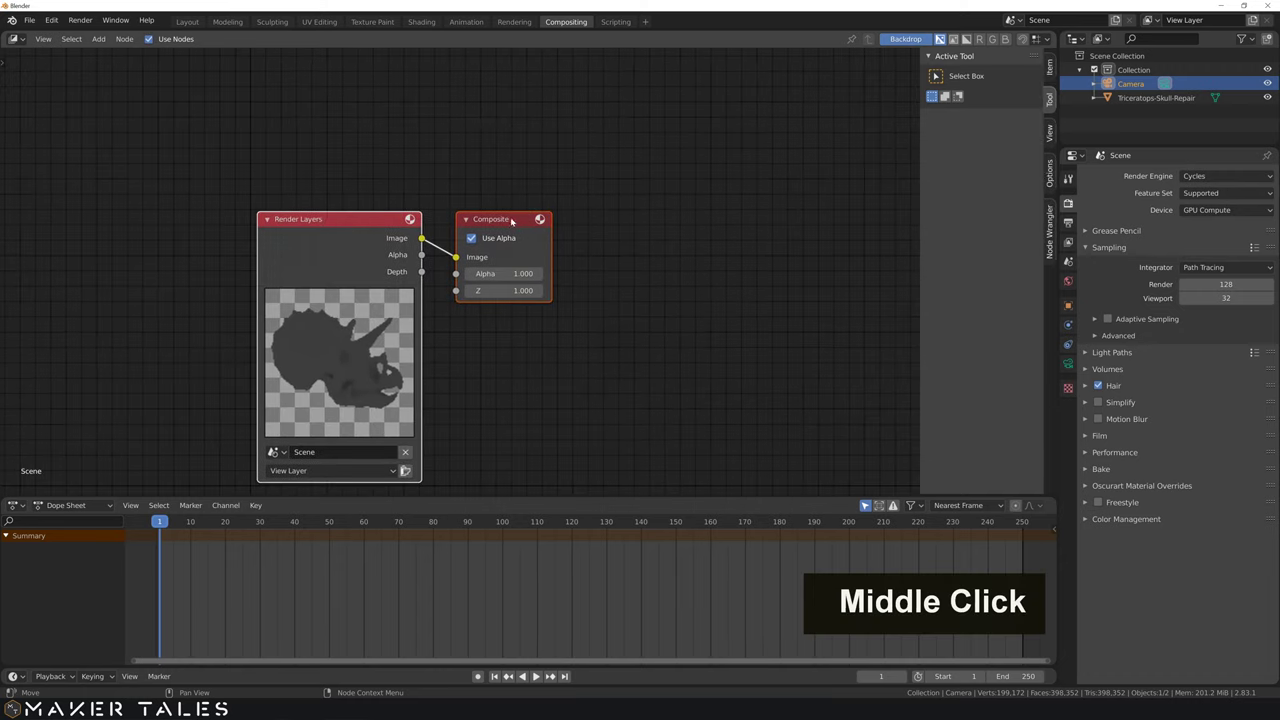
{"action": "middle_click_drag", "start_coordinate": [511, 221], "coordinate": [485, 170]}
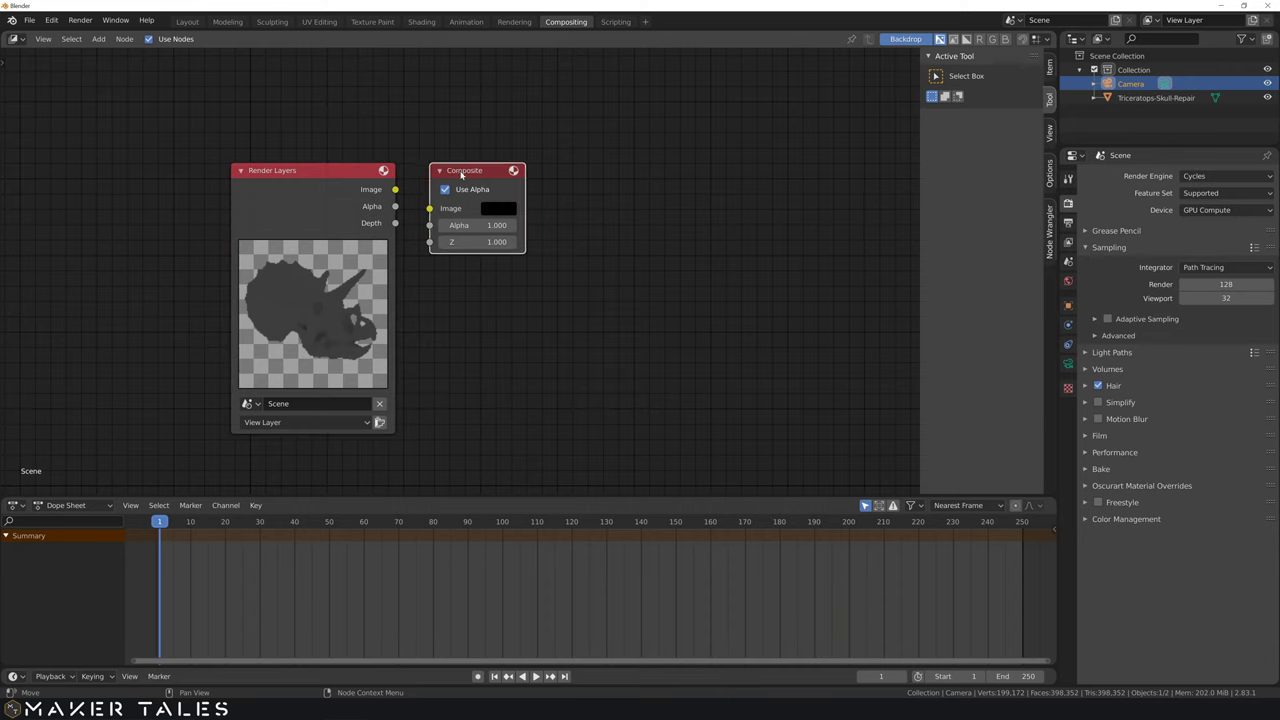
{"action": "left_click_drag", "start_coordinate": [462, 172], "coordinate": [270, 64]}
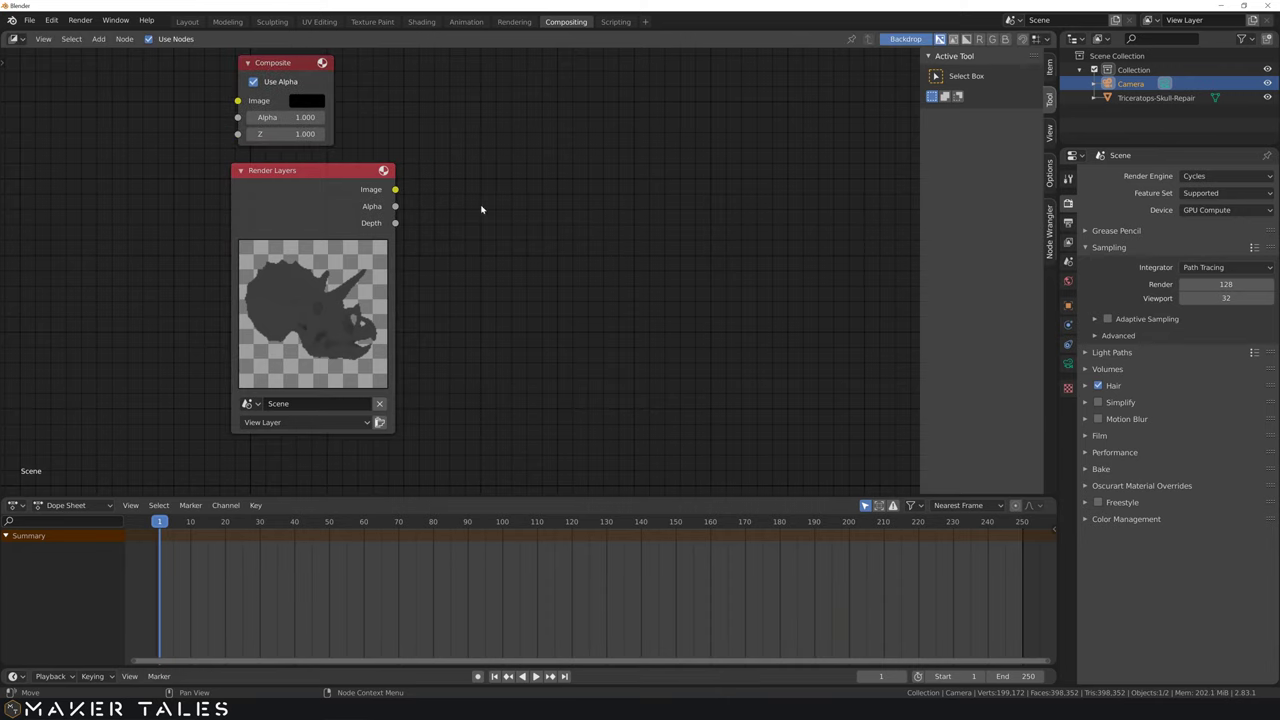
{"action": "middle_click_drag", "start_coordinate": [494, 209], "coordinate": [374, 215]}
Step: Add a Viewer node on the right and link Render Layers Depth to it
{"action": "key", "text": "shift+a"}
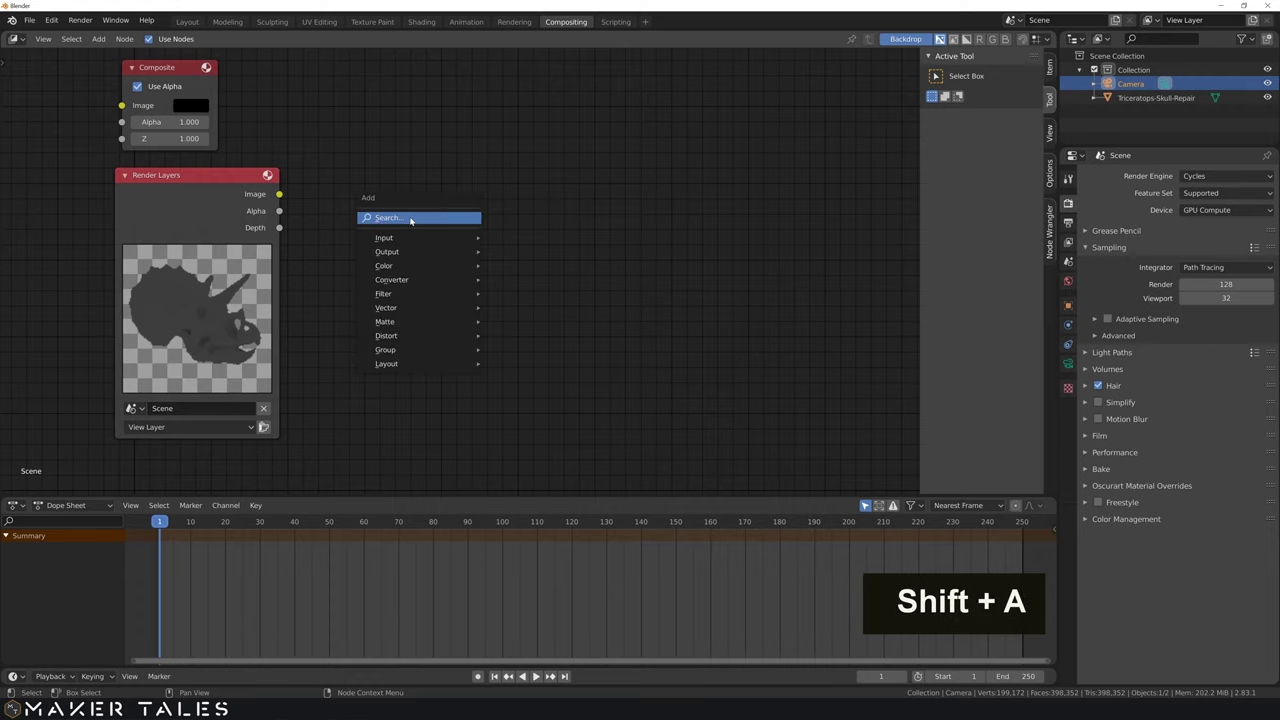
{"action": "left_click", "coordinate": [410, 219]}
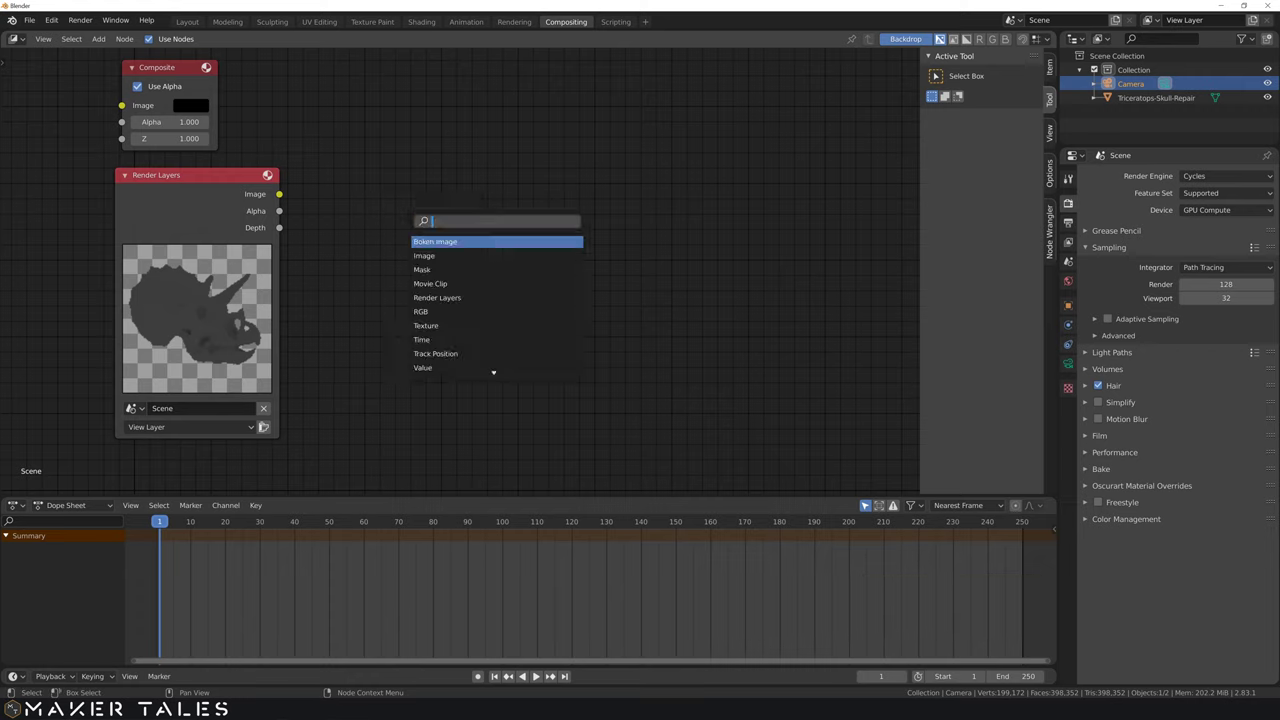
{"action": "type", "text": "vie"}
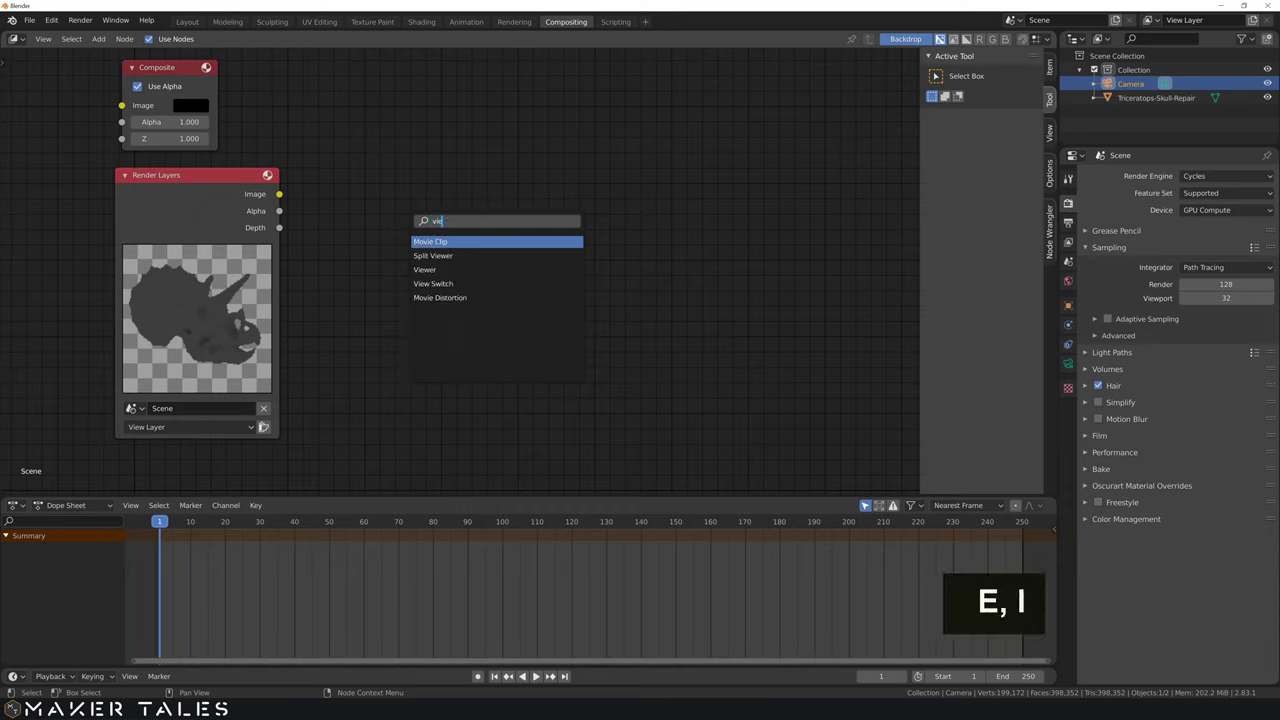
{"action": "left_click", "coordinate": [460, 270]}
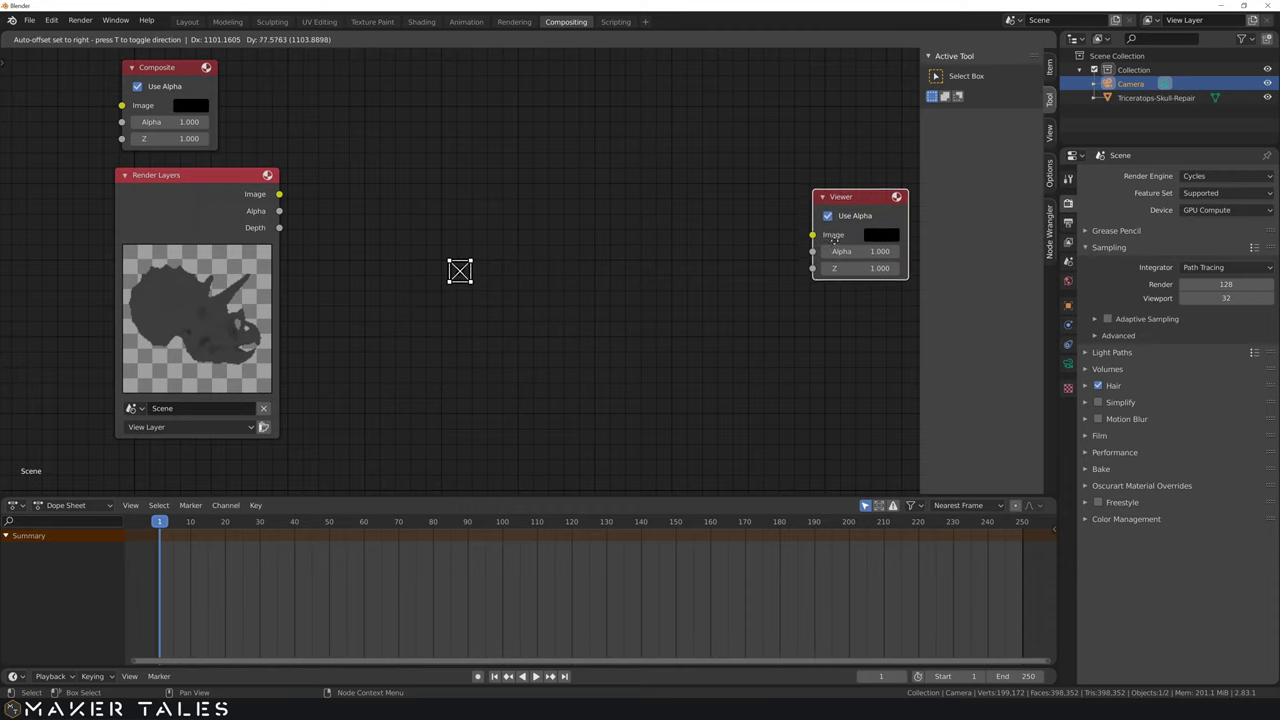
{"action": "left_click", "coordinate": [836, 207]}
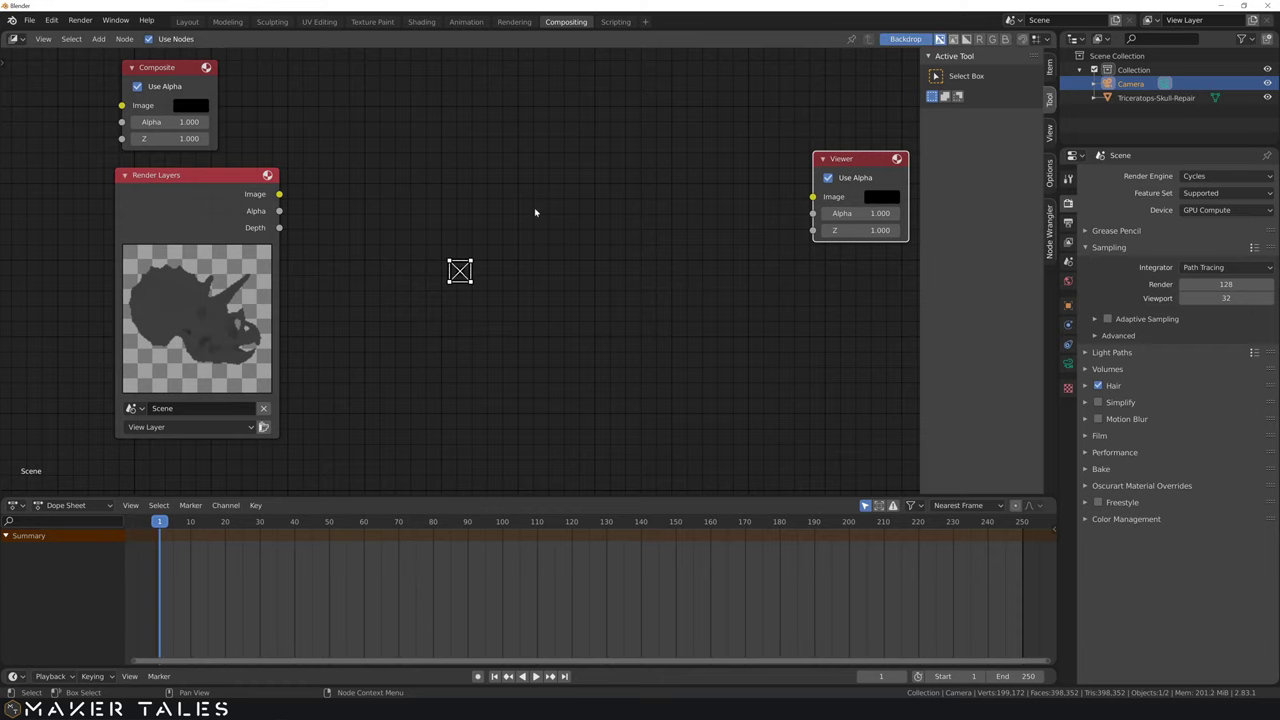
{"action": "left_click_drag", "start_coordinate": [279, 227], "coordinate": [812, 197]}
Step: Make the Viewer backdrop a square at right, heighten the node editor, and shift nodes left
{"action": "scroll", "coordinate": [602, 266], "scroll_direction": "down", "scroll_amount": 3}
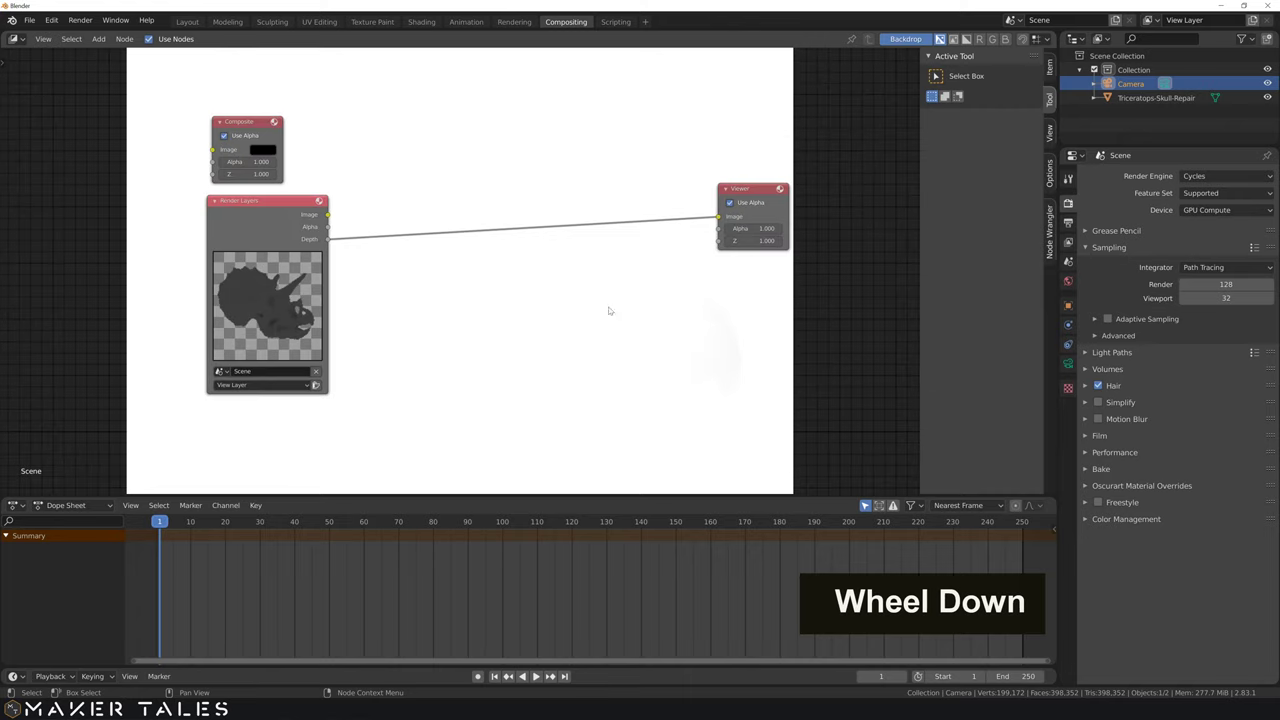
{"action": "left_click", "coordinate": [765, 220]}
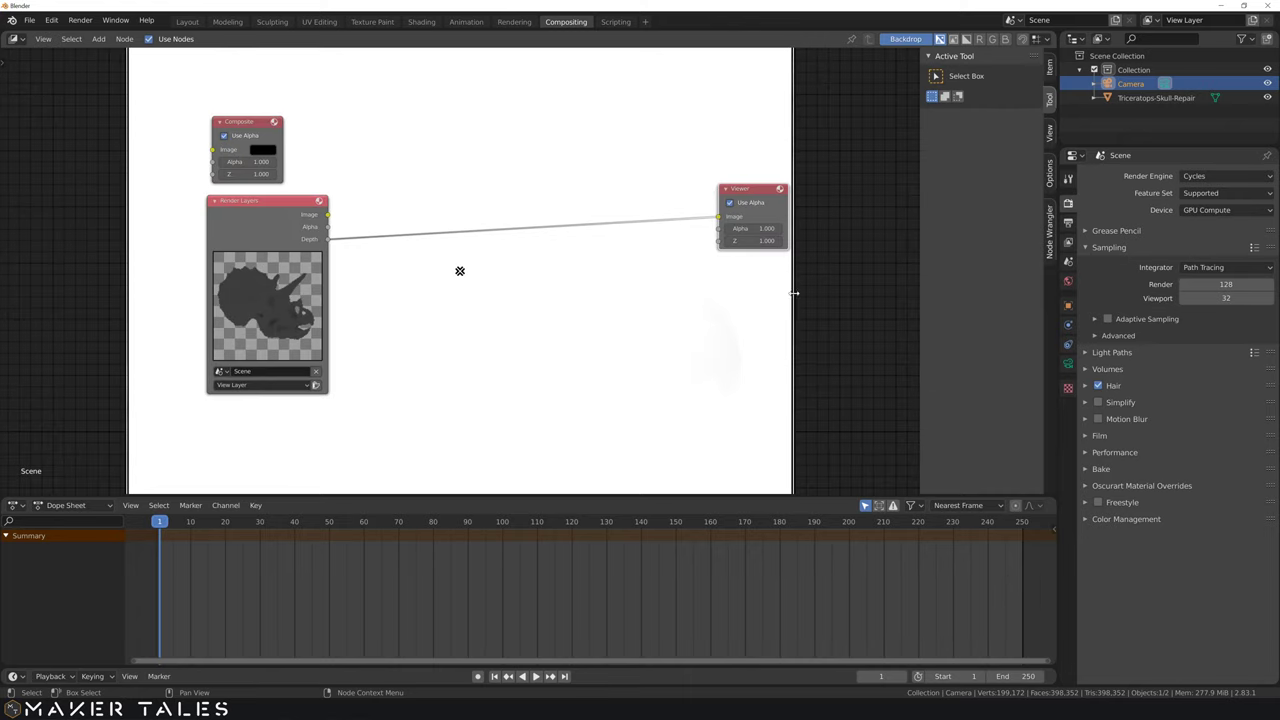
{"action": "left_click_drag", "start_coordinate": [794, 293], "coordinate": [524, 305]}
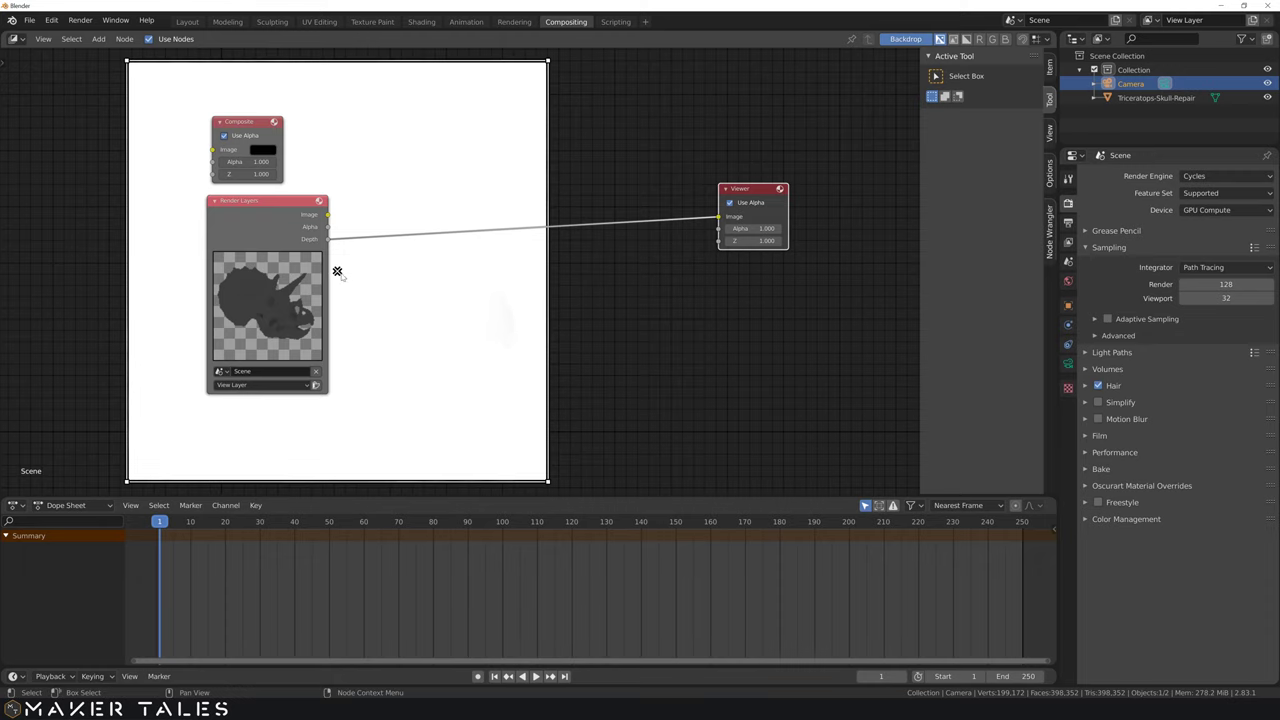
{"action": "left_click_drag", "start_coordinate": [337, 271], "coordinate": [657, 266]}
{"action": "left_click_drag", "start_coordinate": [446, 492], "coordinate": [437, 638]}
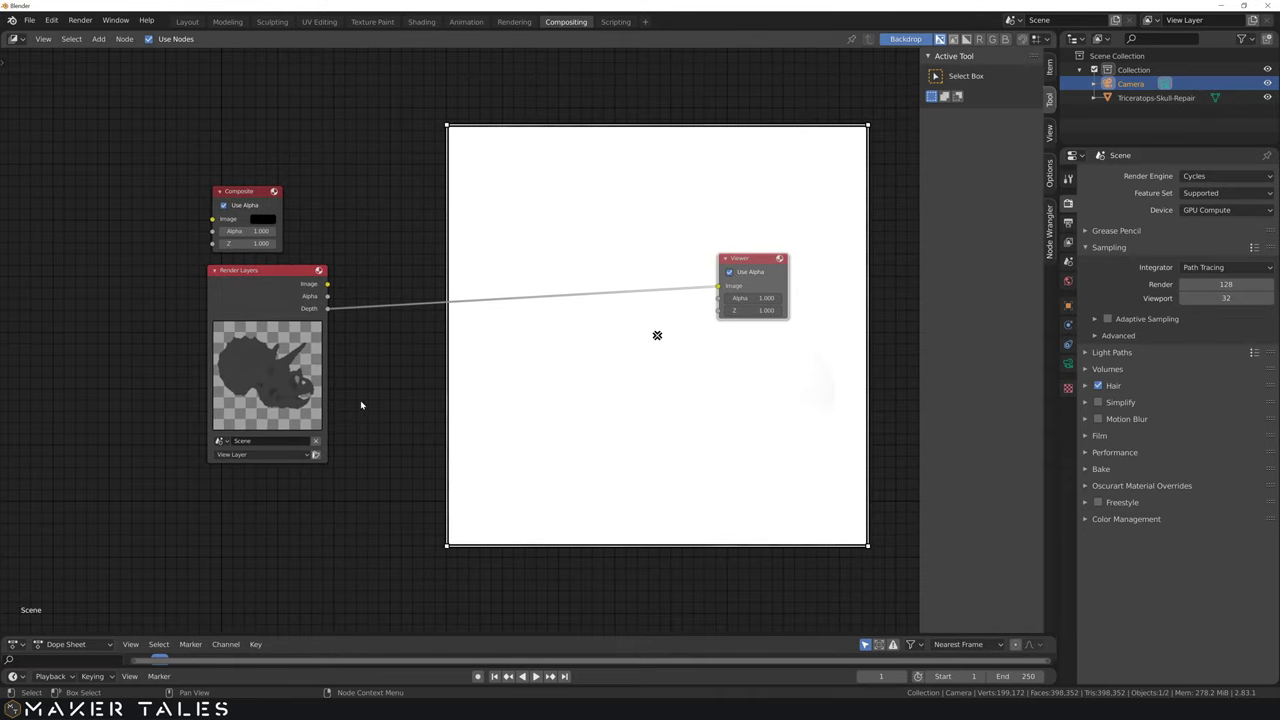
{"action": "left_click_drag", "start_coordinate": [258, 273], "coordinate": [119, 244]}
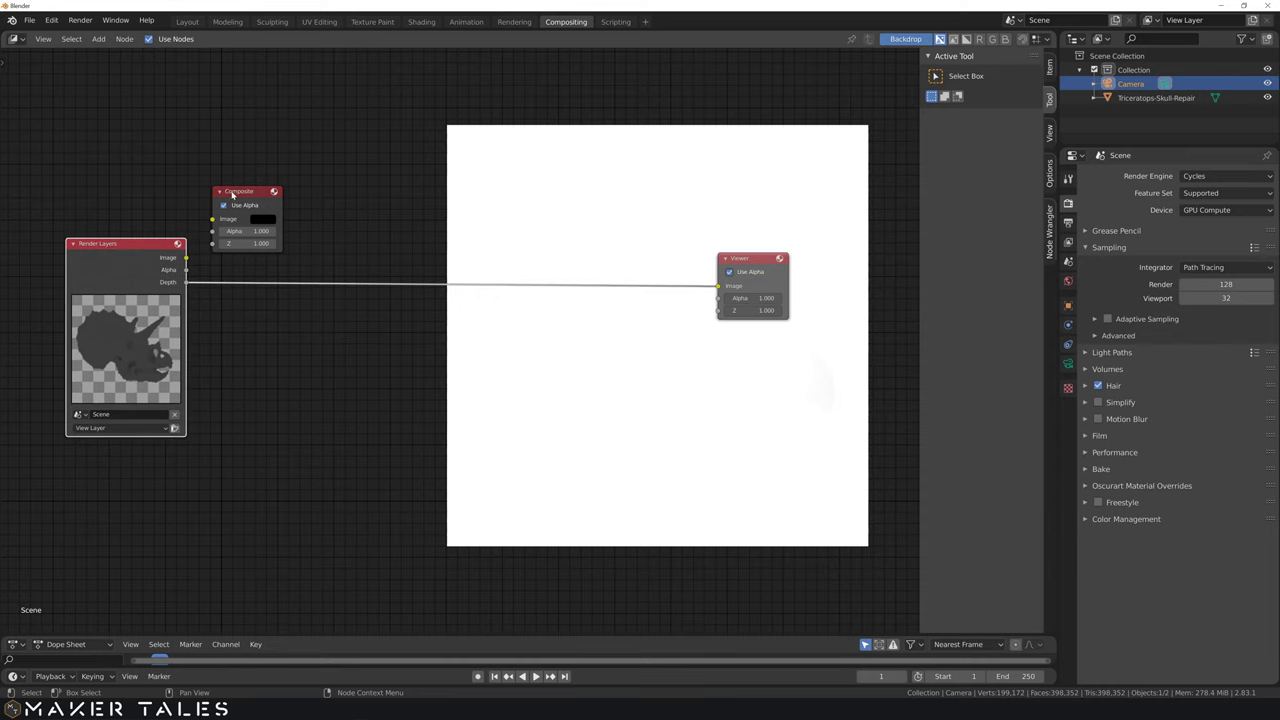
{"action": "left_click_drag", "start_coordinate": [235, 191], "coordinate": [117, 142]}
Step: Insert a Normalize node between the Depth output and the Viewer
{"action": "key", "text": "shift+a"}
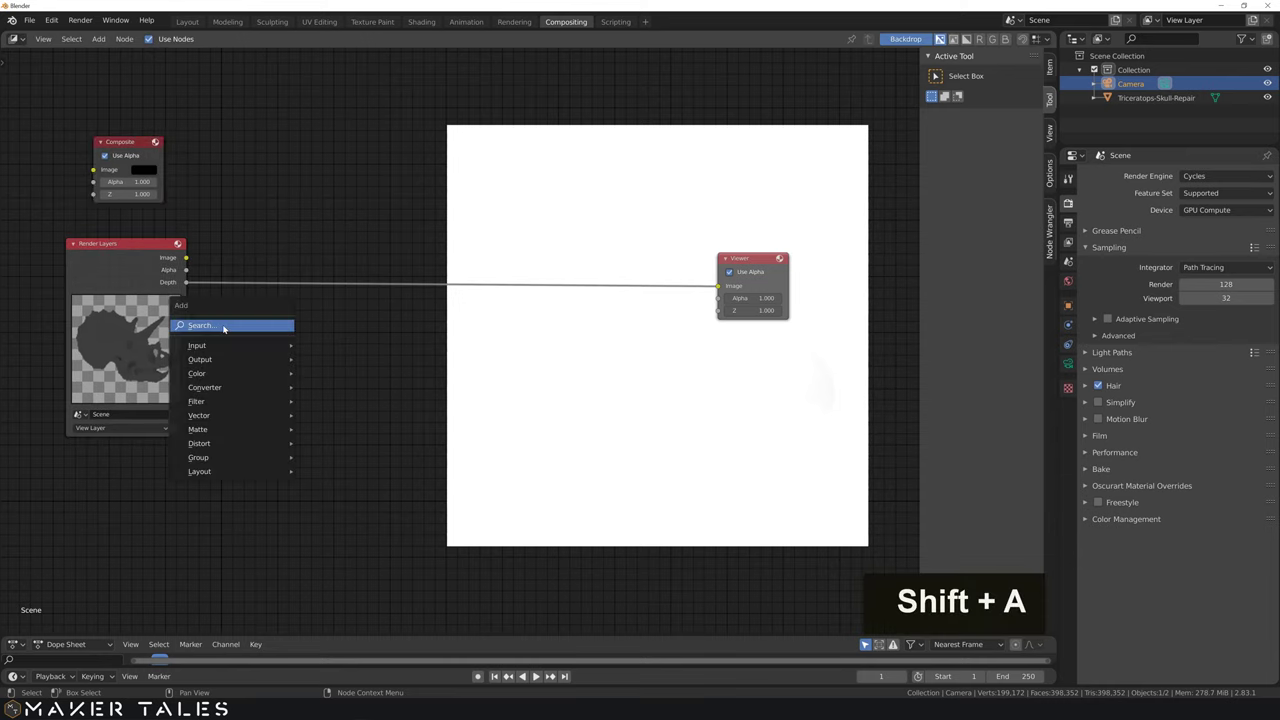
{"action": "left_click", "coordinate": [223, 329]}
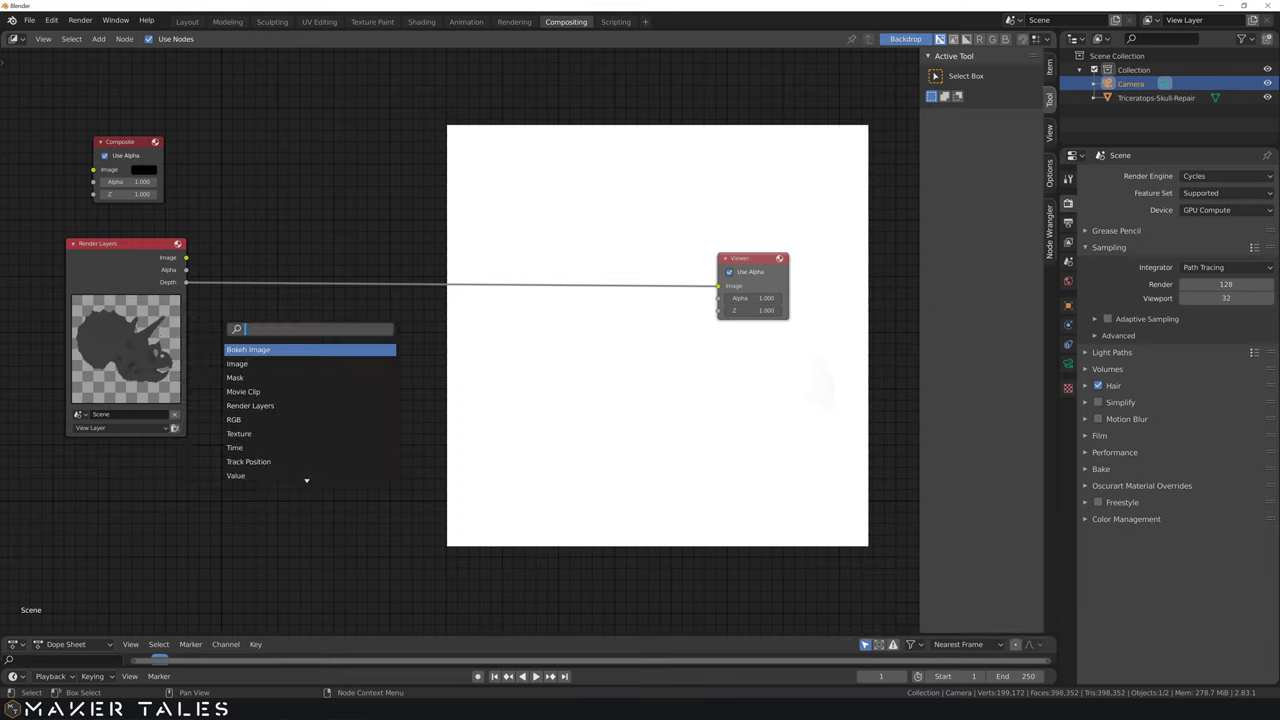
{"action": "type", "text": "no"}
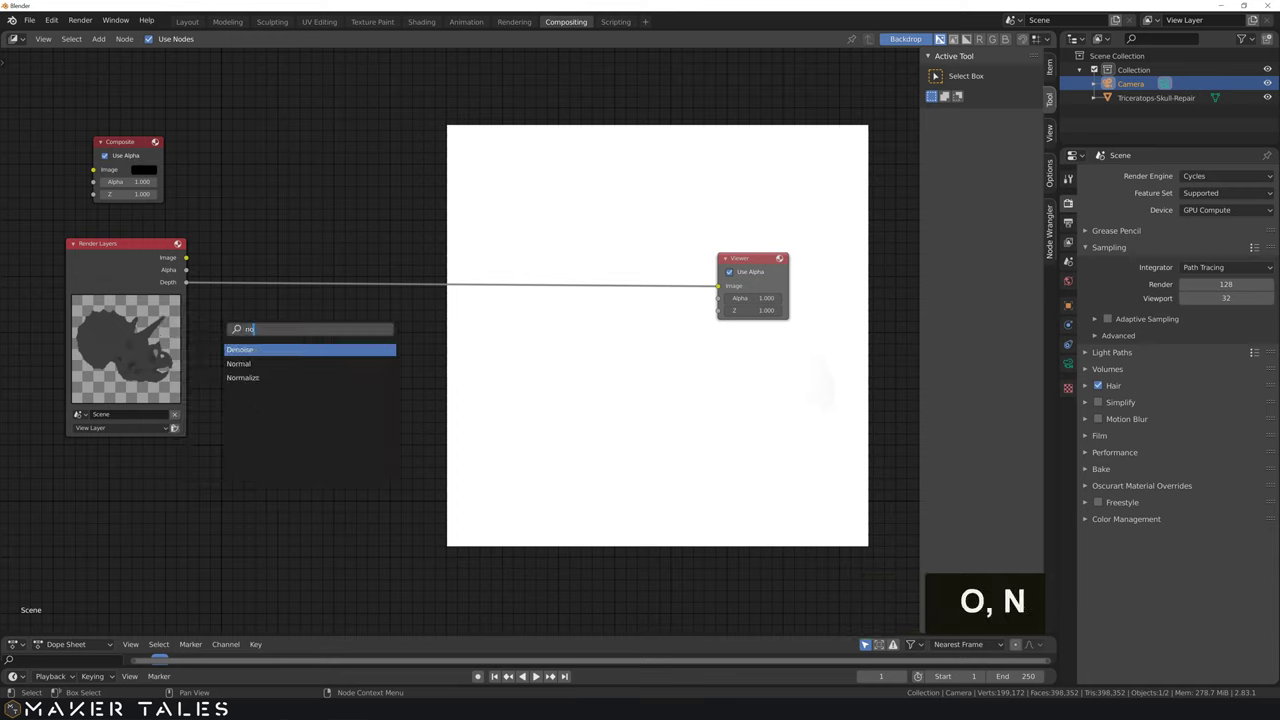
{"action": "left_click", "coordinate": [243, 377]}
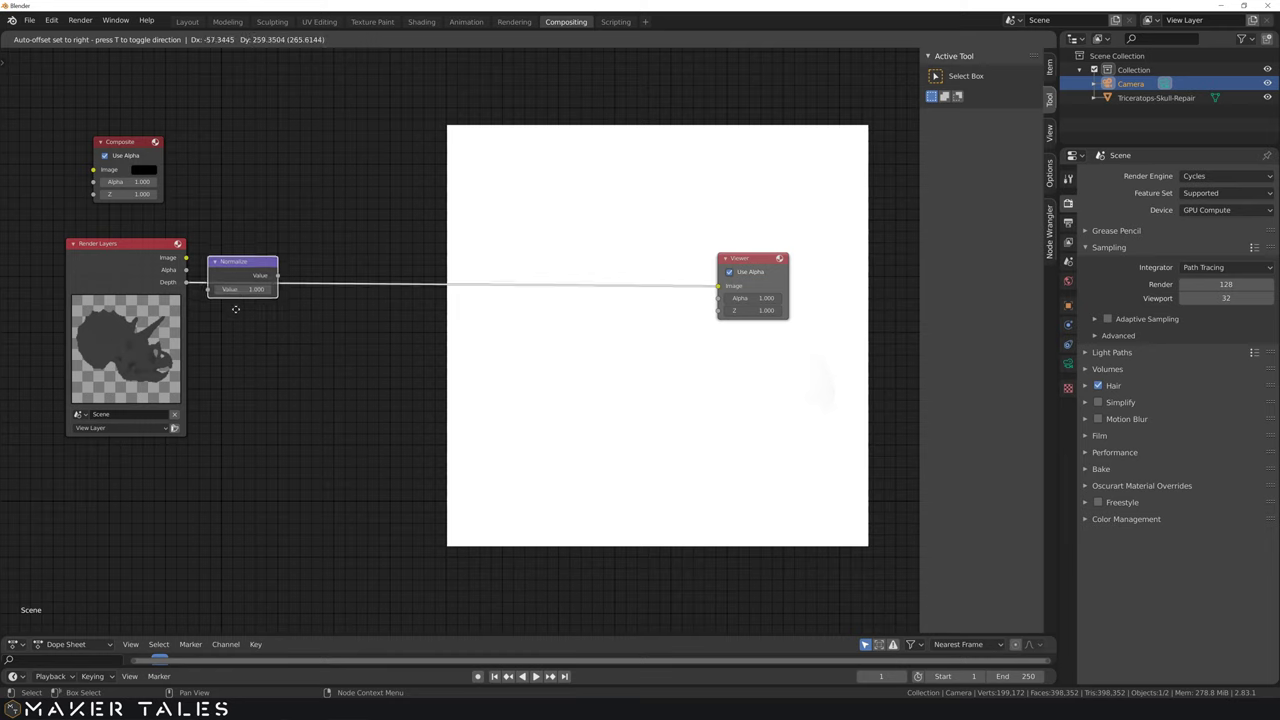
{"action": "left_click", "coordinate": [236, 311]}
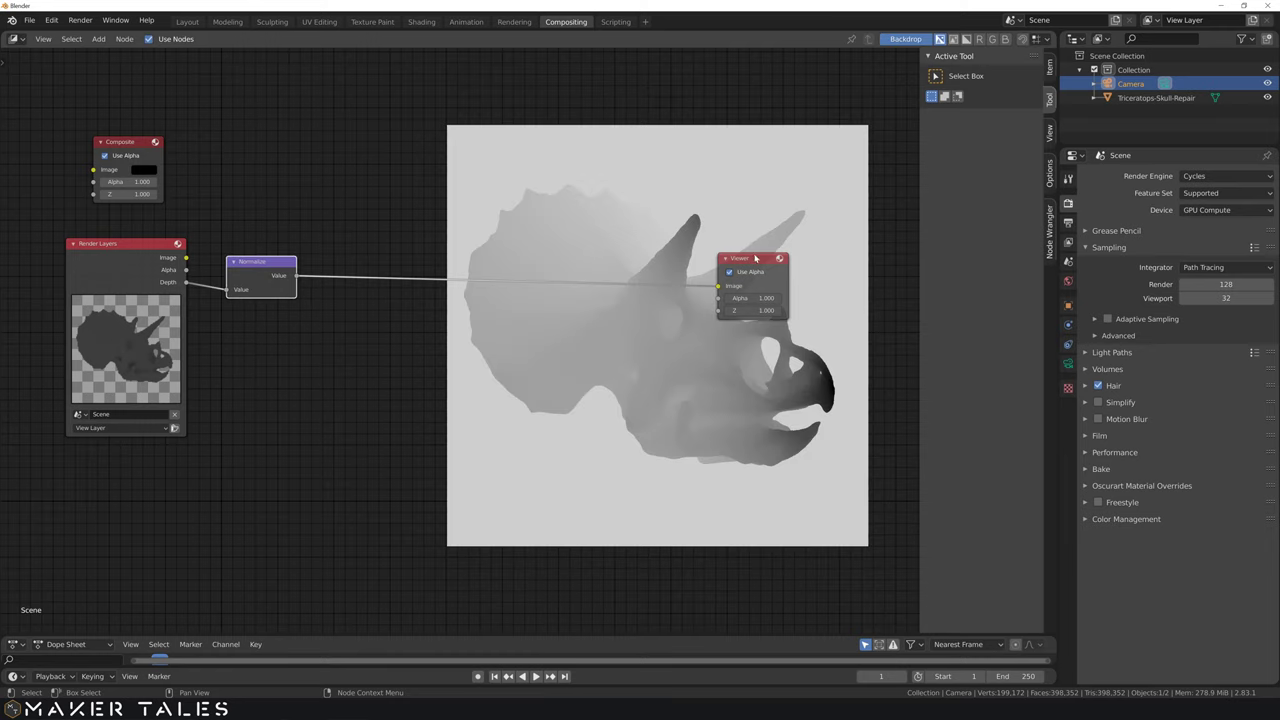
{"action": "left_click_drag", "start_coordinate": [760, 258], "coordinate": [846, 249]}
{"action": "left_click", "coordinate": [394, 373]}
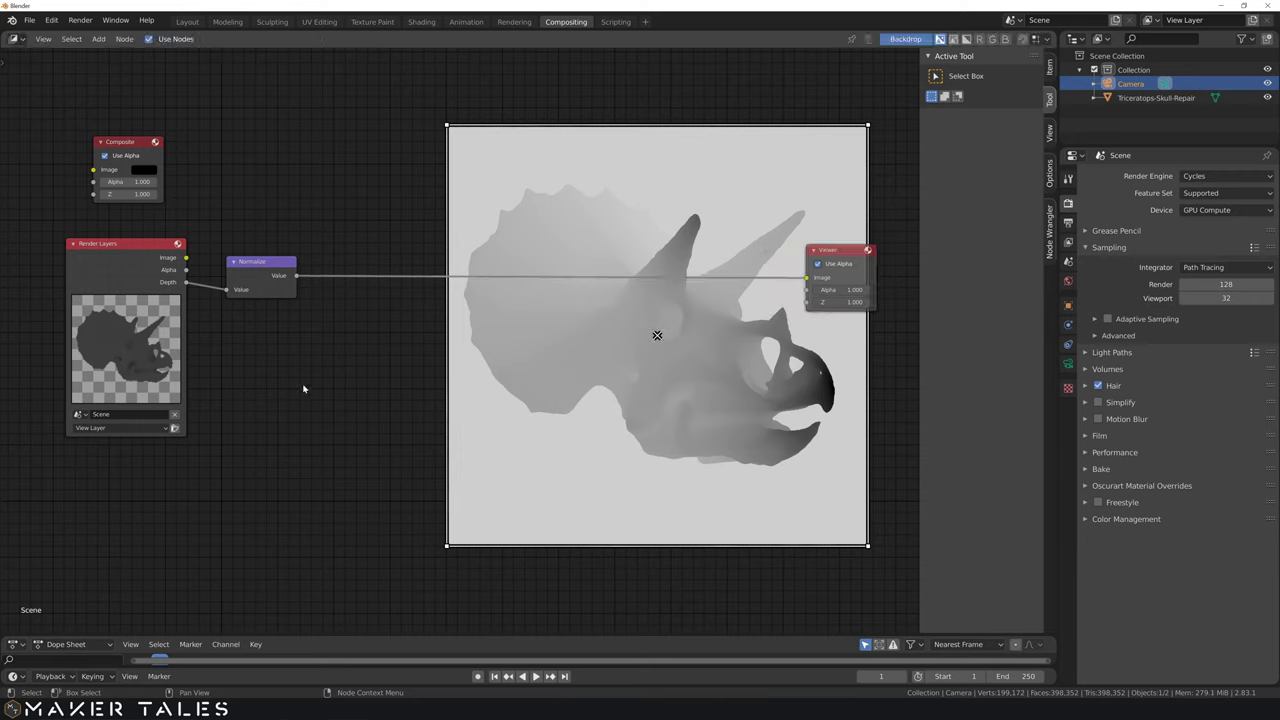
Step: Drop an Invert node onto the Normalize–Viewer link
{"action": "key", "text": "shift+a"}
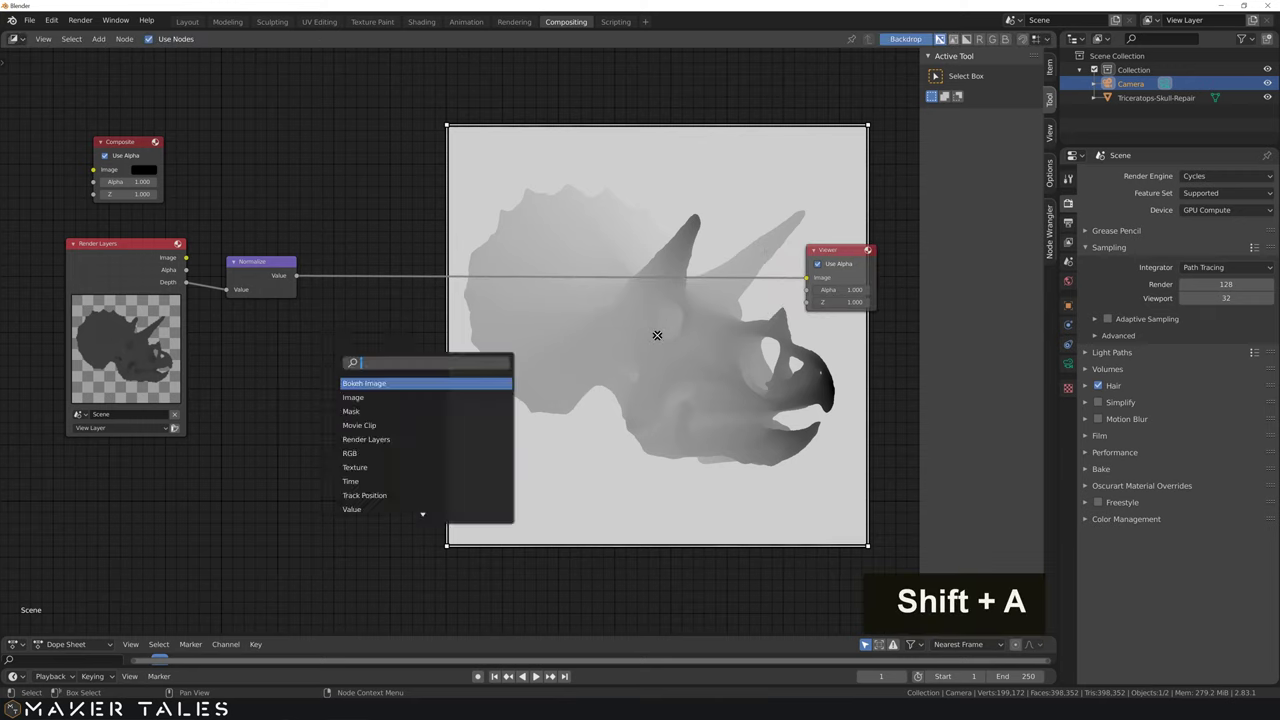
{"action": "type", "text": "in"}
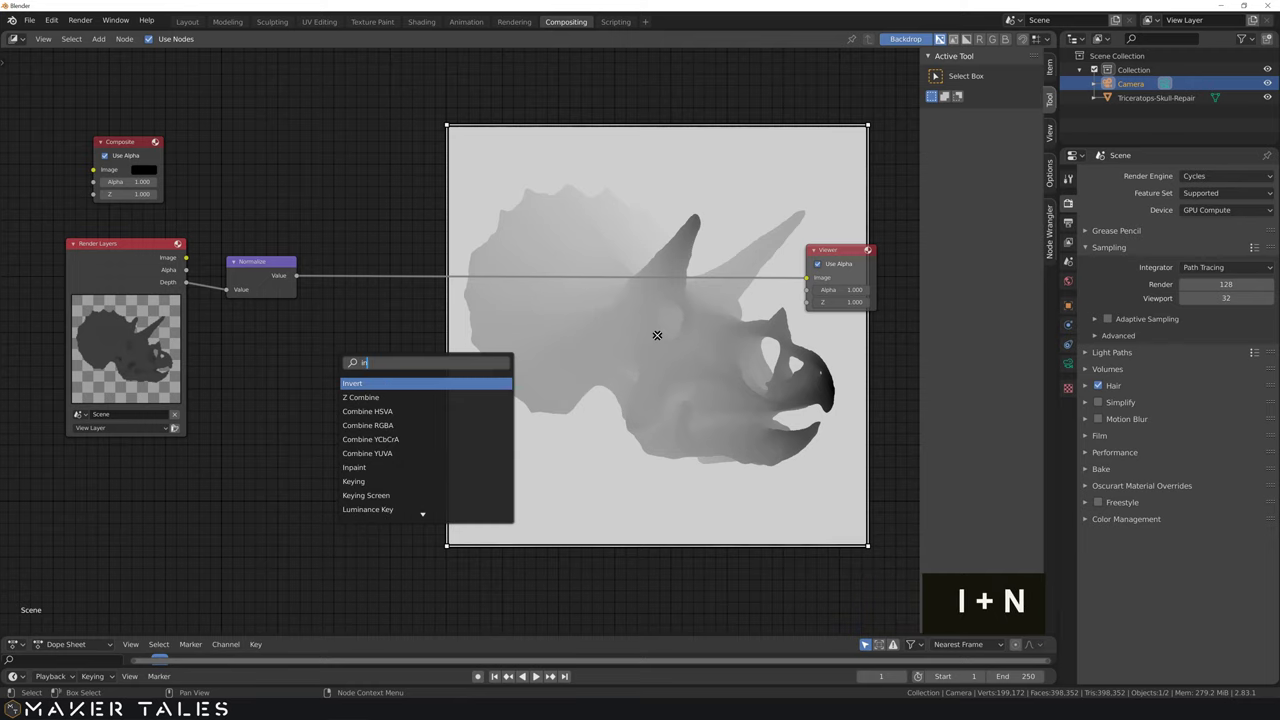
{"action": "left_click", "coordinate": [375, 383]}
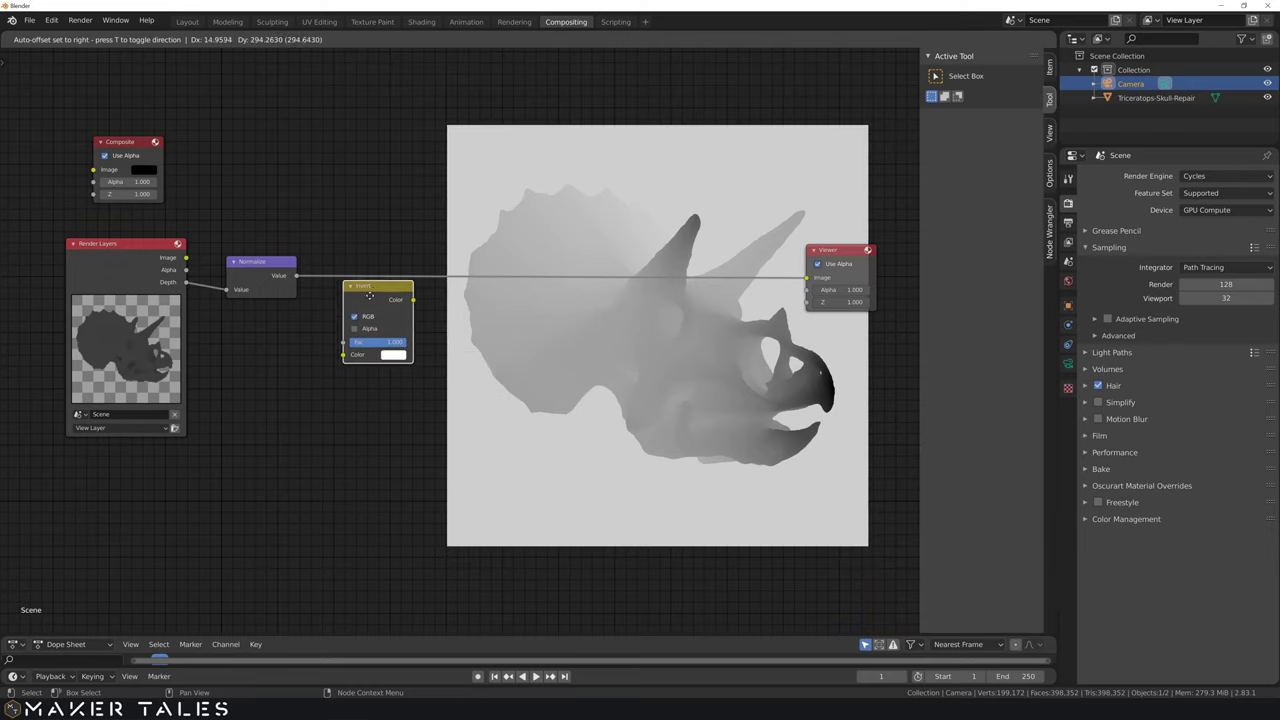
{"action": "left_click", "coordinate": [369, 284]}
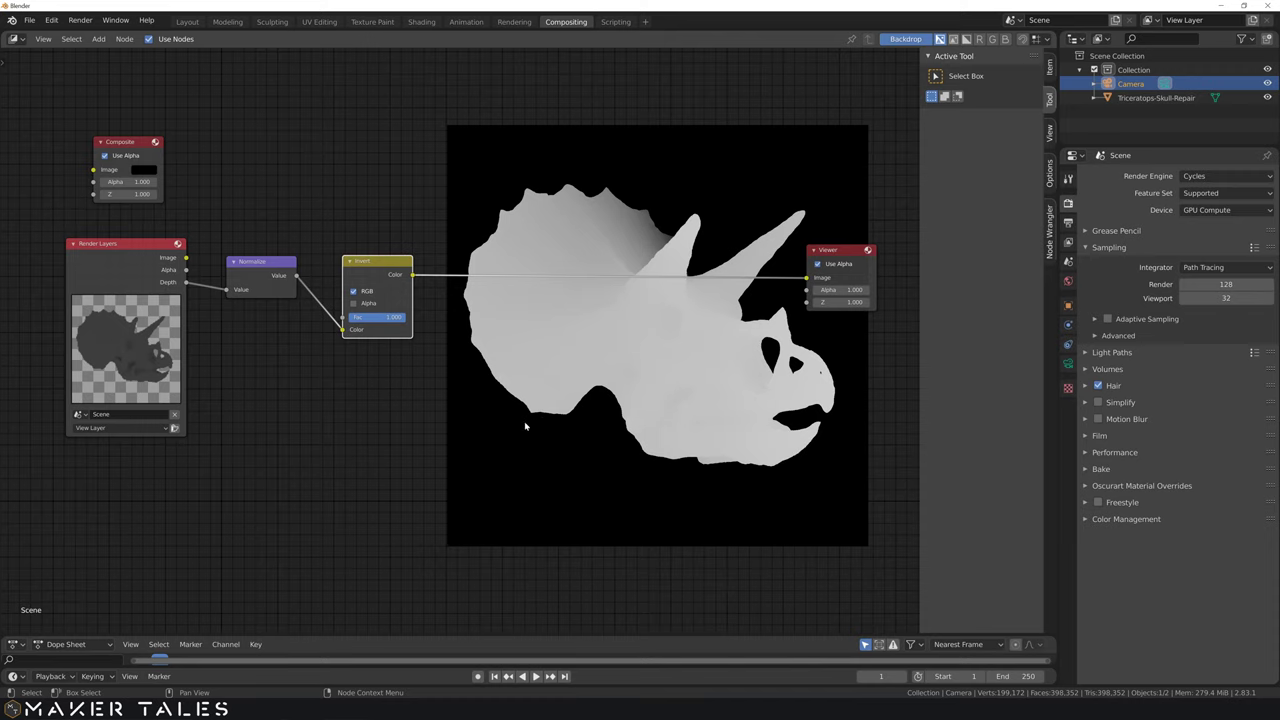
Step: Insert a Gamma node between Invert and Viewer and raise its value to 3.170
{"action": "left_click", "coordinate": [310, 469]}
{"action": "key", "text": "shift+a"}
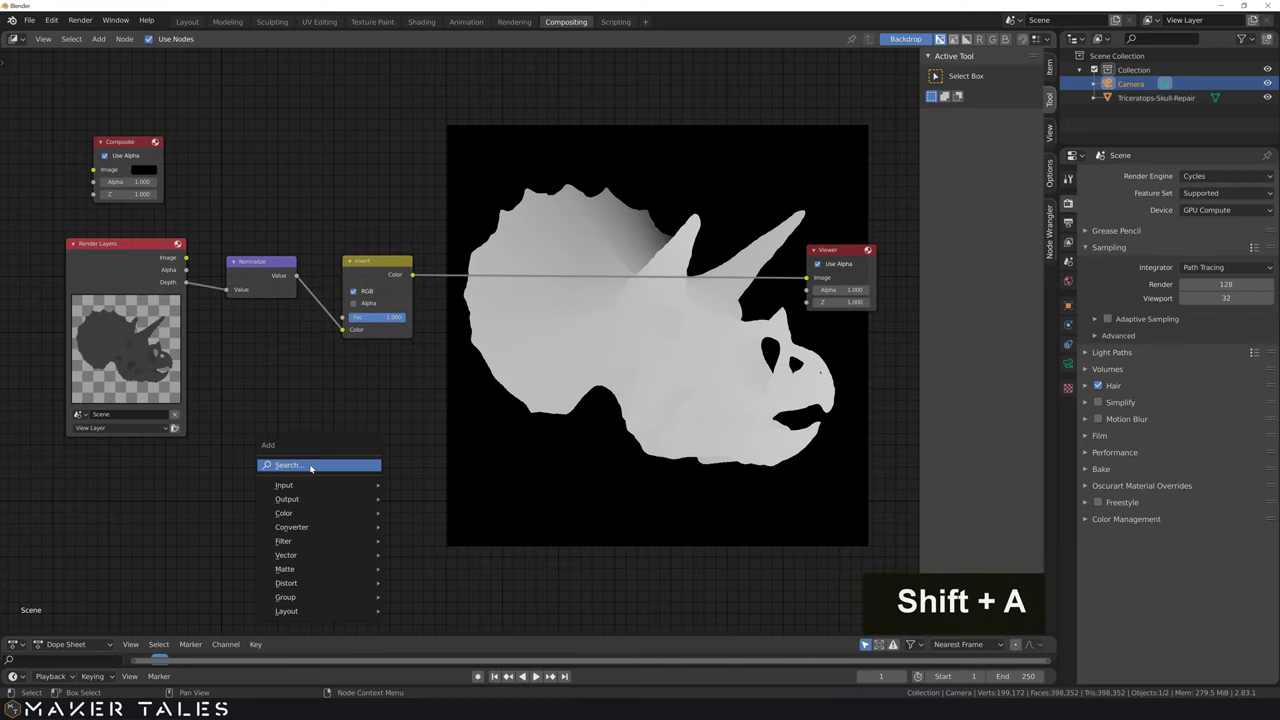
{"action": "type", "text": "gam"}
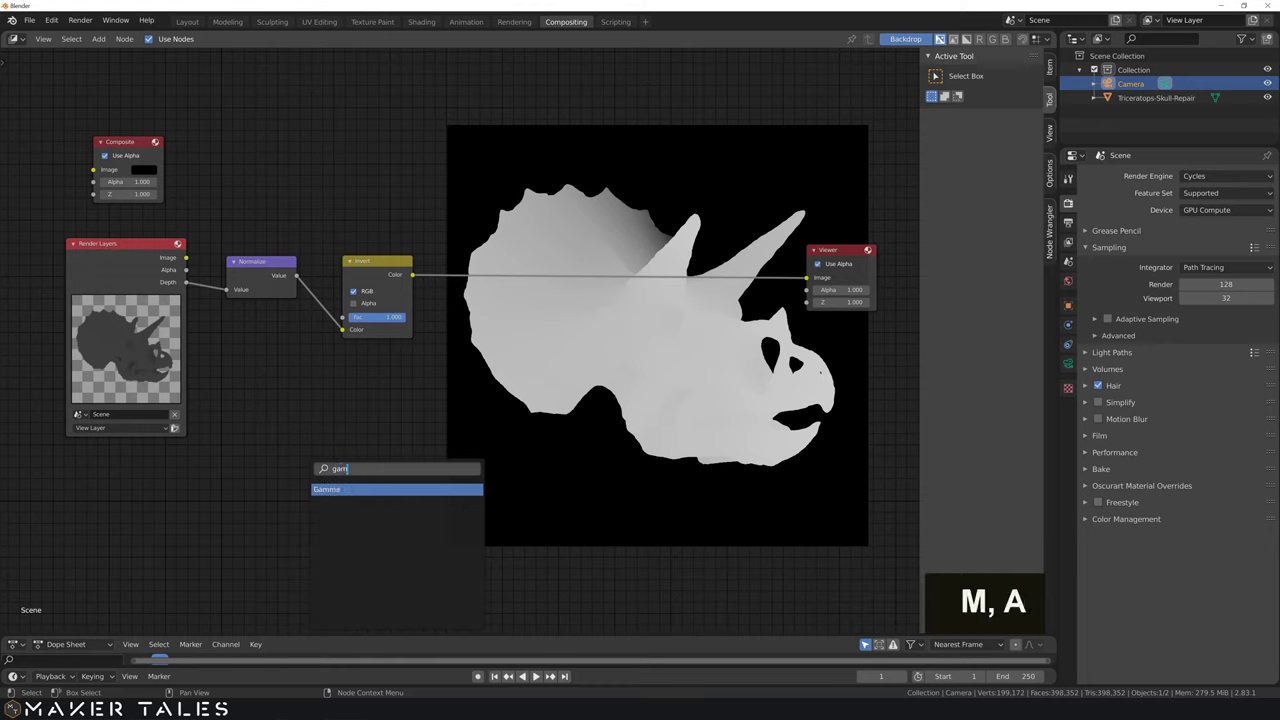
{"action": "left_click", "coordinate": [327, 490]}
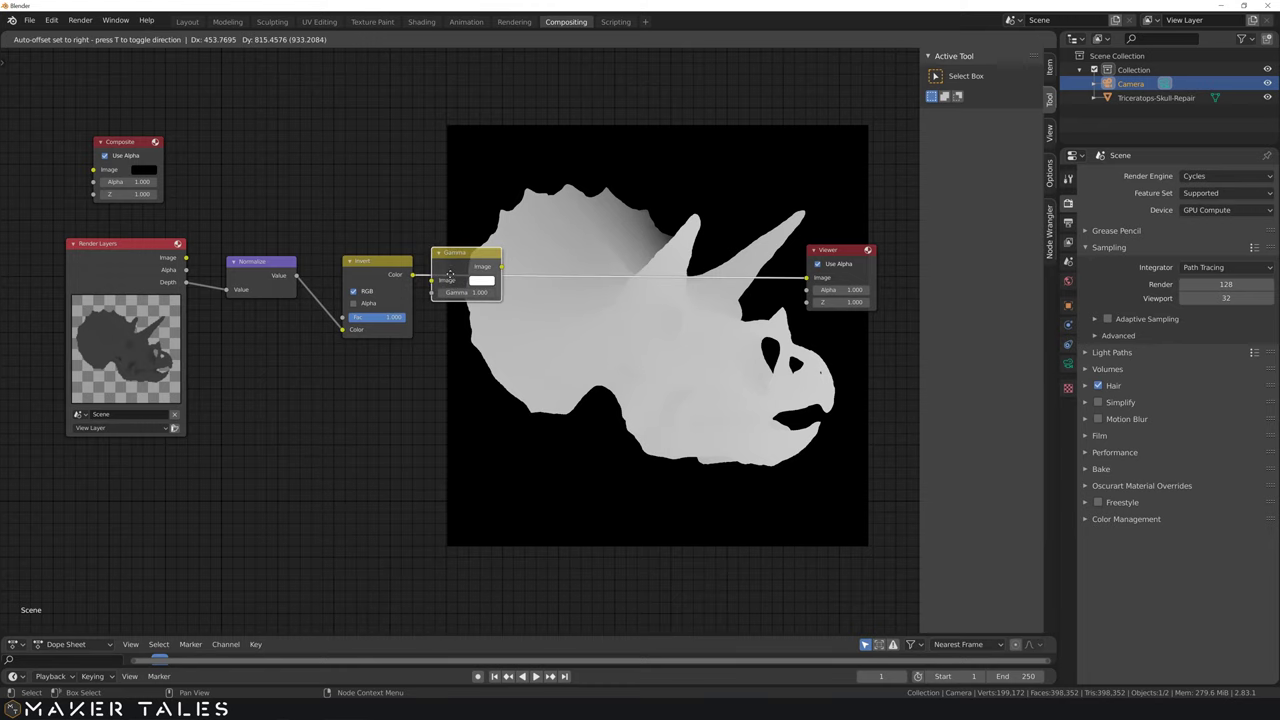
{"action": "left_click", "coordinate": [460, 295]}
{"action": "left_click_drag", "start_coordinate": [484, 293], "coordinate": [564, 293]}
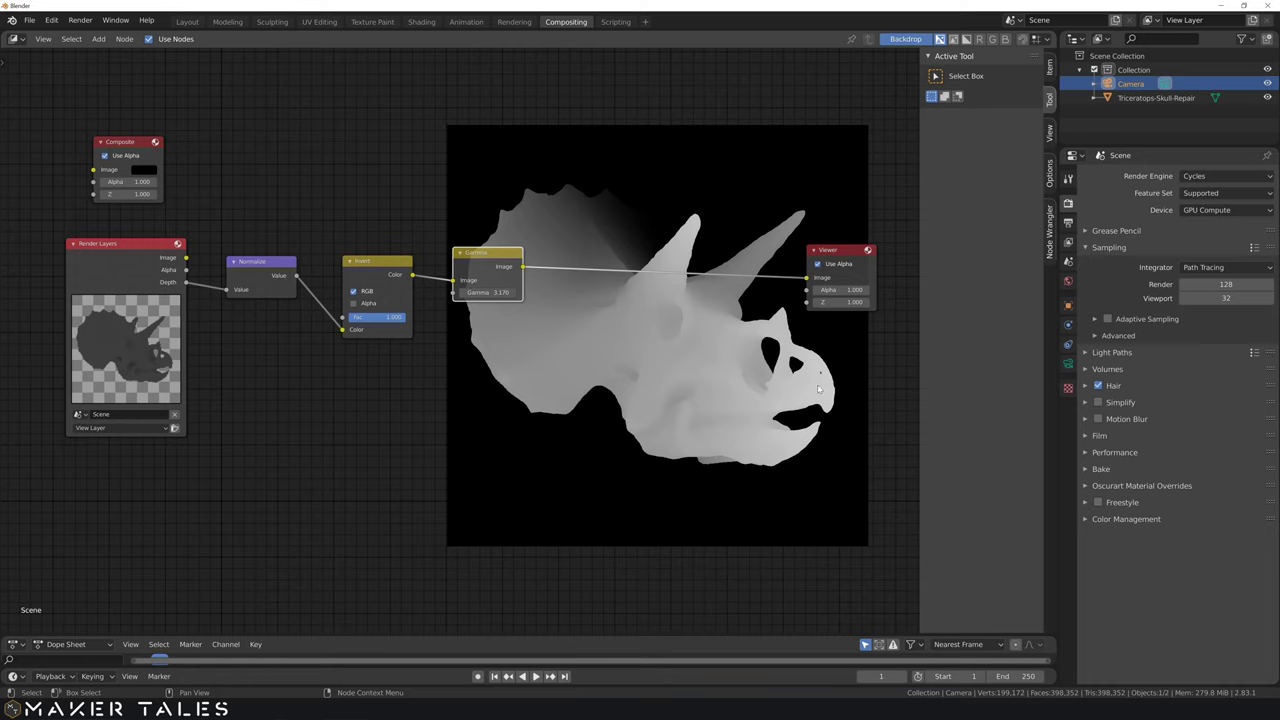
Step: Insert an RGB Curves node between Gamma and Viewer
{"action": "left_click", "coordinate": [350, 418]}
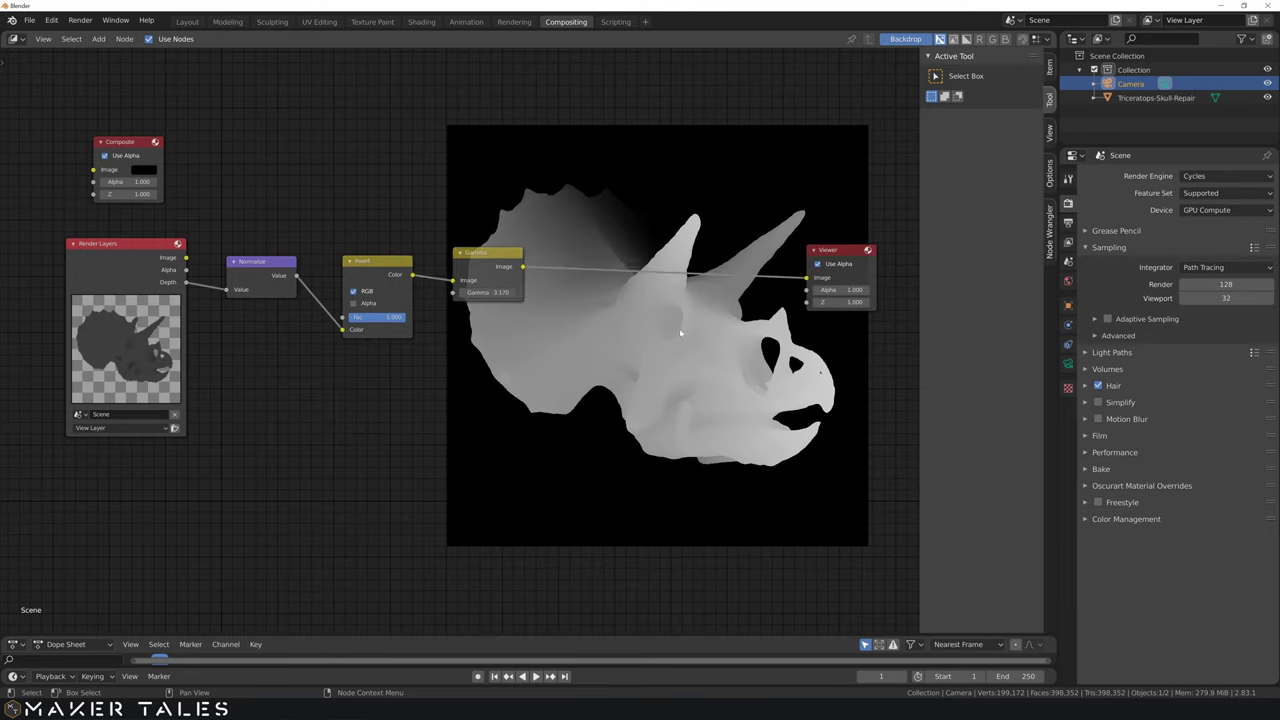
{"action": "key", "text": "shift+a"}
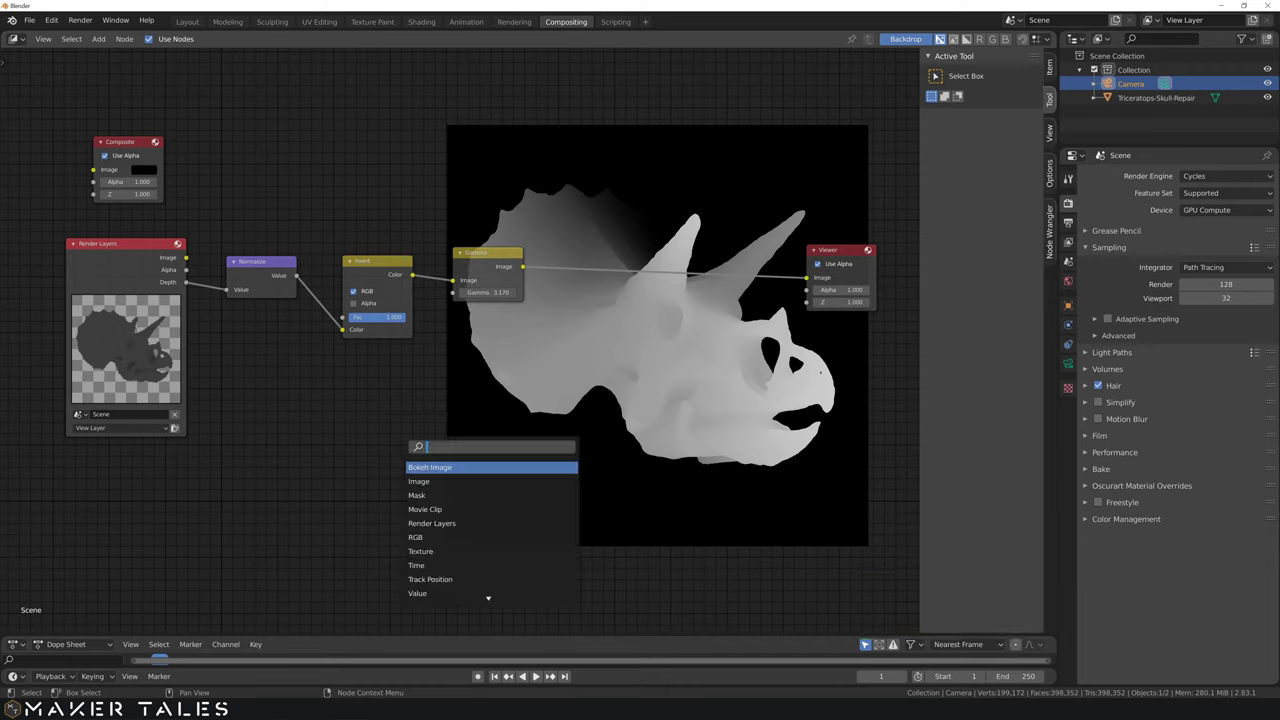
{"action": "type", "text": "rgb"}
{"action": "key", "text": "Down"}
{"action": "key", "text": "Return"}
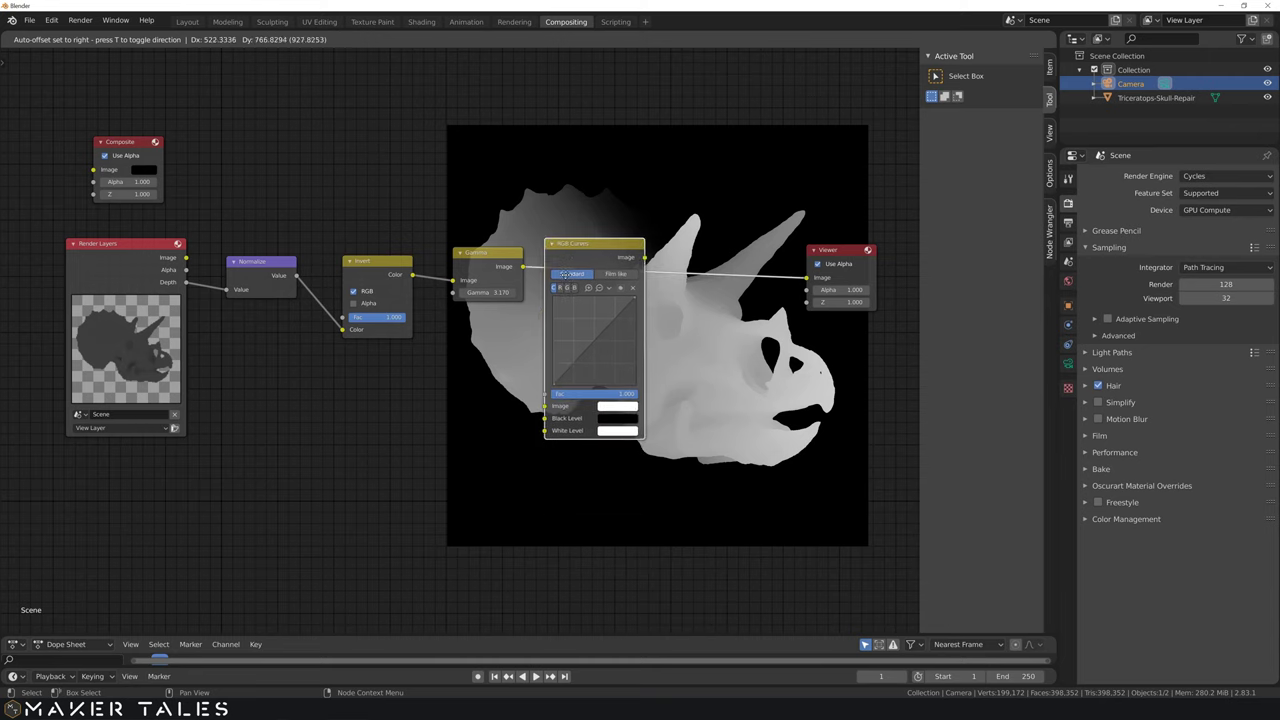
{"action": "left_click", "coordinate": [583, 263]}
Step: Bend the RGB curve into an S-shape with two new points
{"action": "middle_click_drag", "start_coordinate": [663, 345], "coordinate": [516, 240]}
{"action": "left_click_drag", "start_coordinate": [468, 209], "coordinate": [461, 196]}
{"action": "left_click", "coordinate": [427, 241]}
{"action": "left_click_drag", "start_coordinate": [427, 241], "coordinate": [434, 249]}
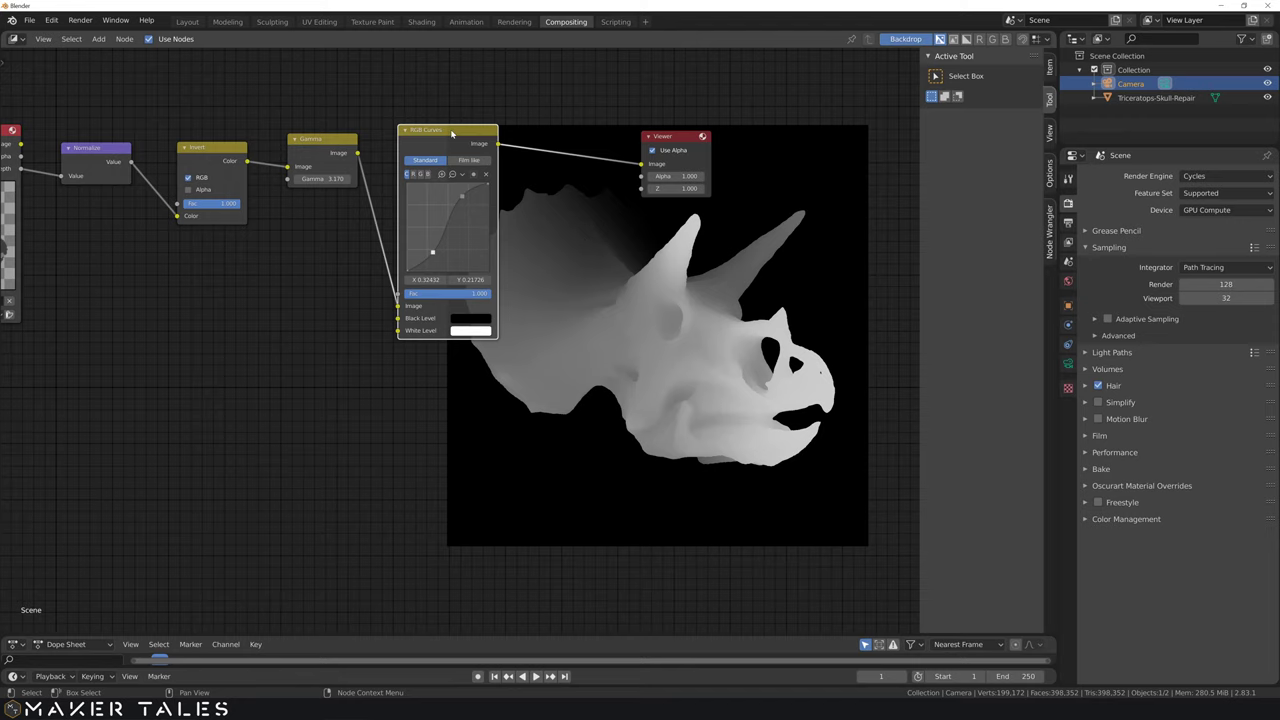
Step: Delete RGB Curves, link Gamma straight to Viewer, and feed Render Layers Alpha into Viewer Alpha
{"action": "key", "text": "Delete"}
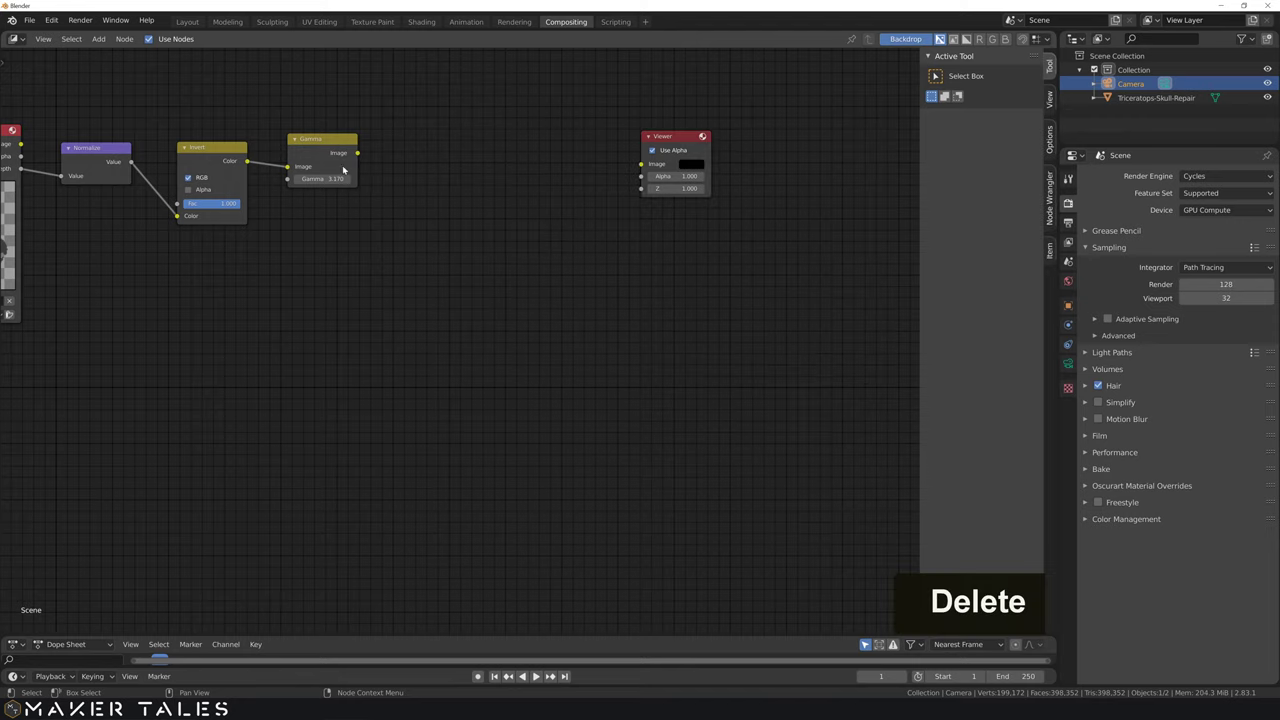
{"action": "left_click_drag", "start_coordinate": [357, 155], "coordinate": [641, 164]}
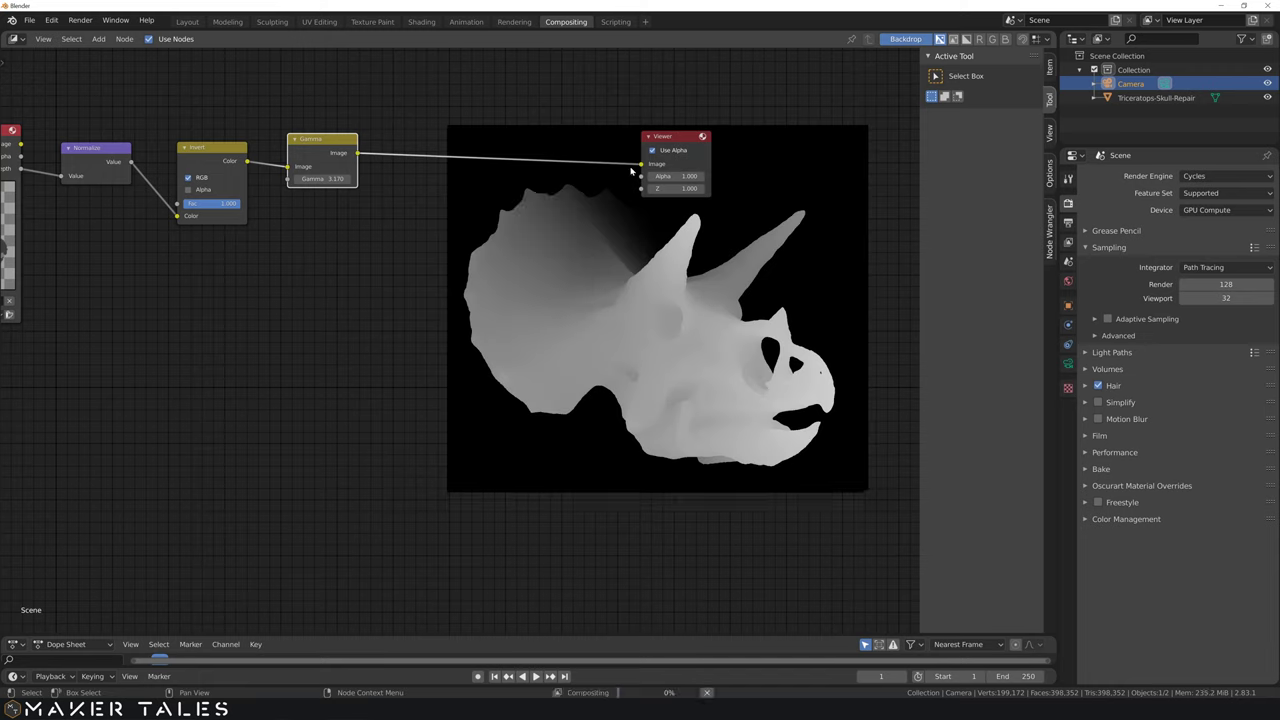
{"action": "middle_click_drag", "start_coordinate": [532, 275], "coordinate": [672, 264]}
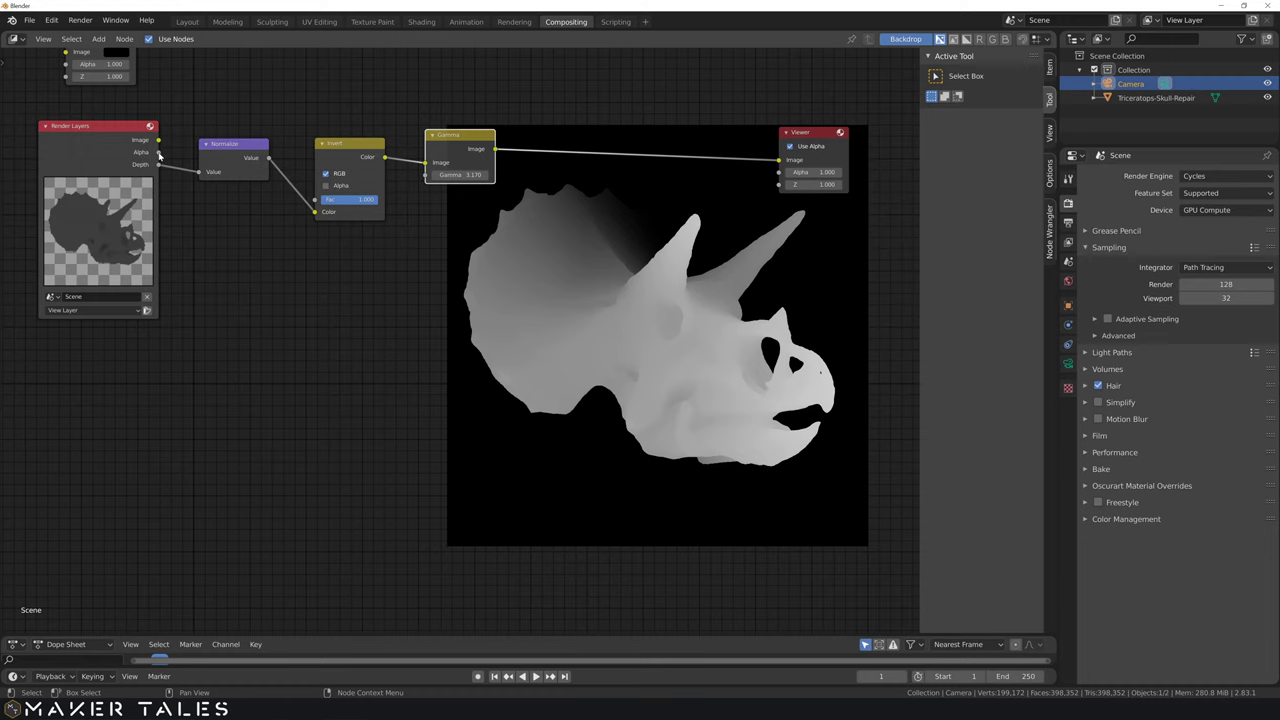
{"action": "left_click_drag", "start_coordinate": [158, 152], "coordinate": [777, 174]}
{"action": "middle_click_drag", "start_coordinate": [830, 212], "coordinate": [889, 163]}
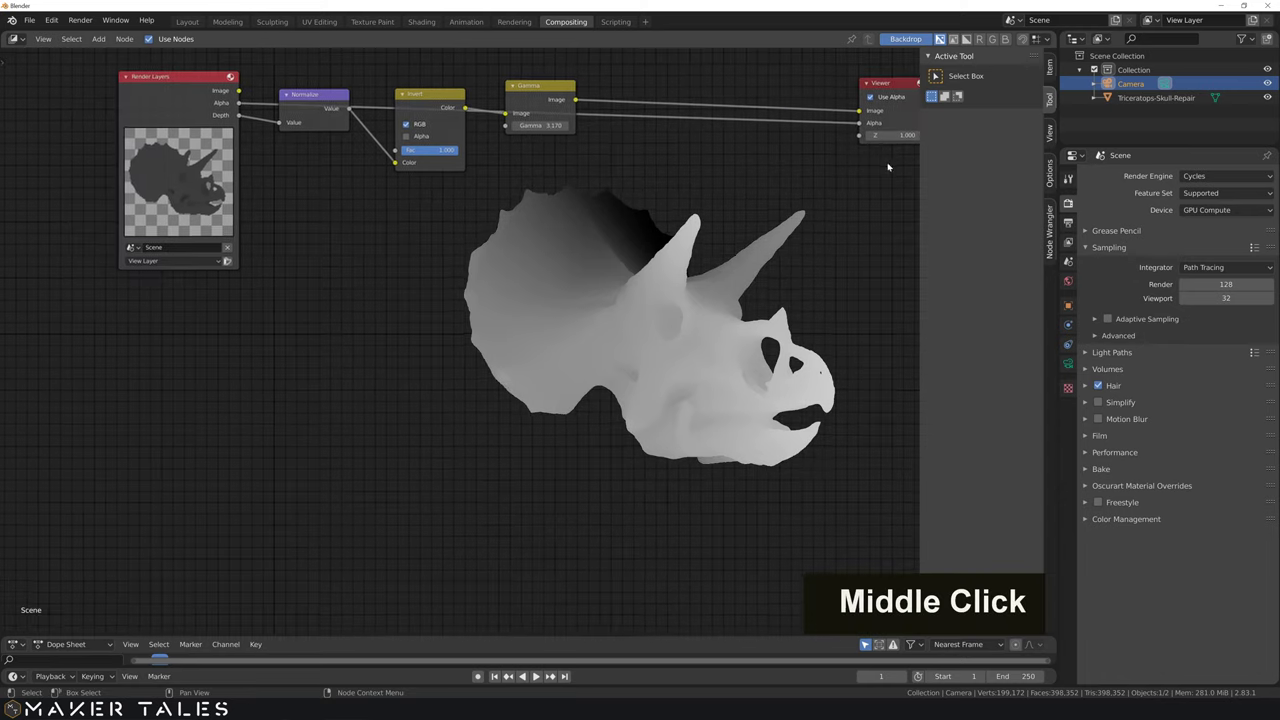
Step: Select the Viewer node, reposition its backdrop, and show its sidebar settings
{"action": "left_click", "coordinate": [886, 100]}
{"action": "left_click_drag", "start_coordinate": [656, 334], "coordinate": [579, 361]}
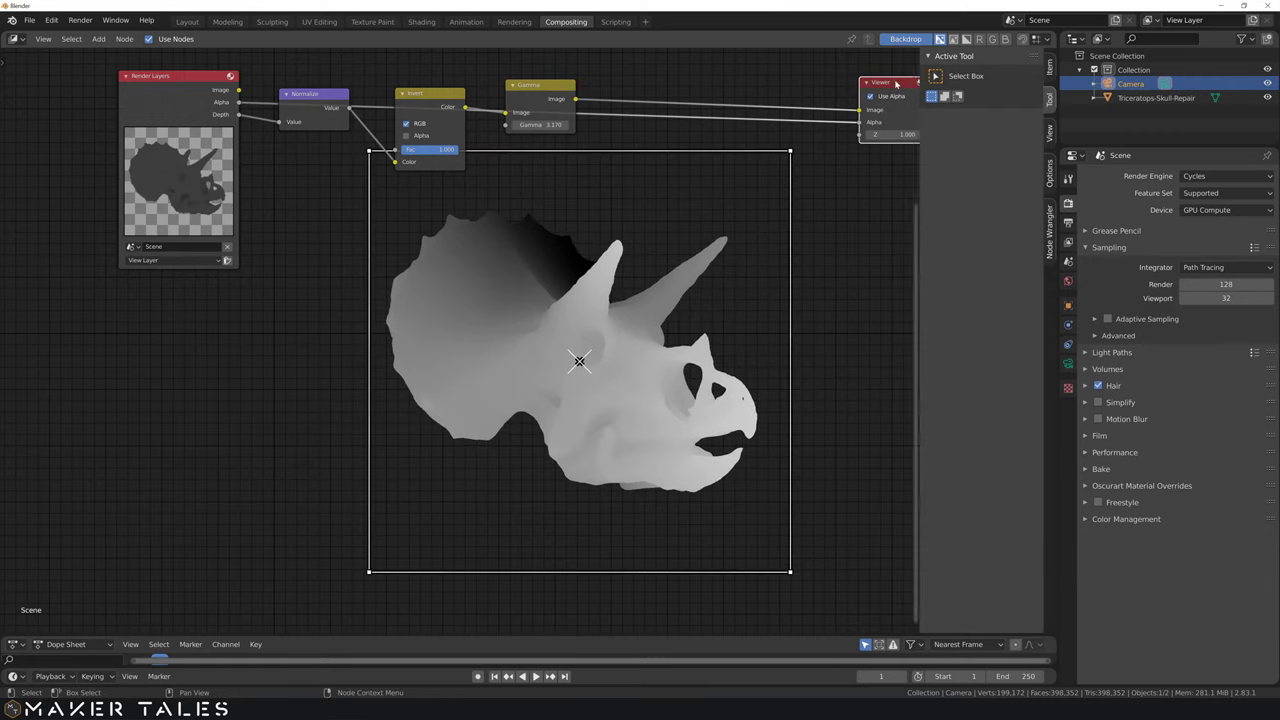
{"action": "left_click", "coordinate": [1050, 68]}
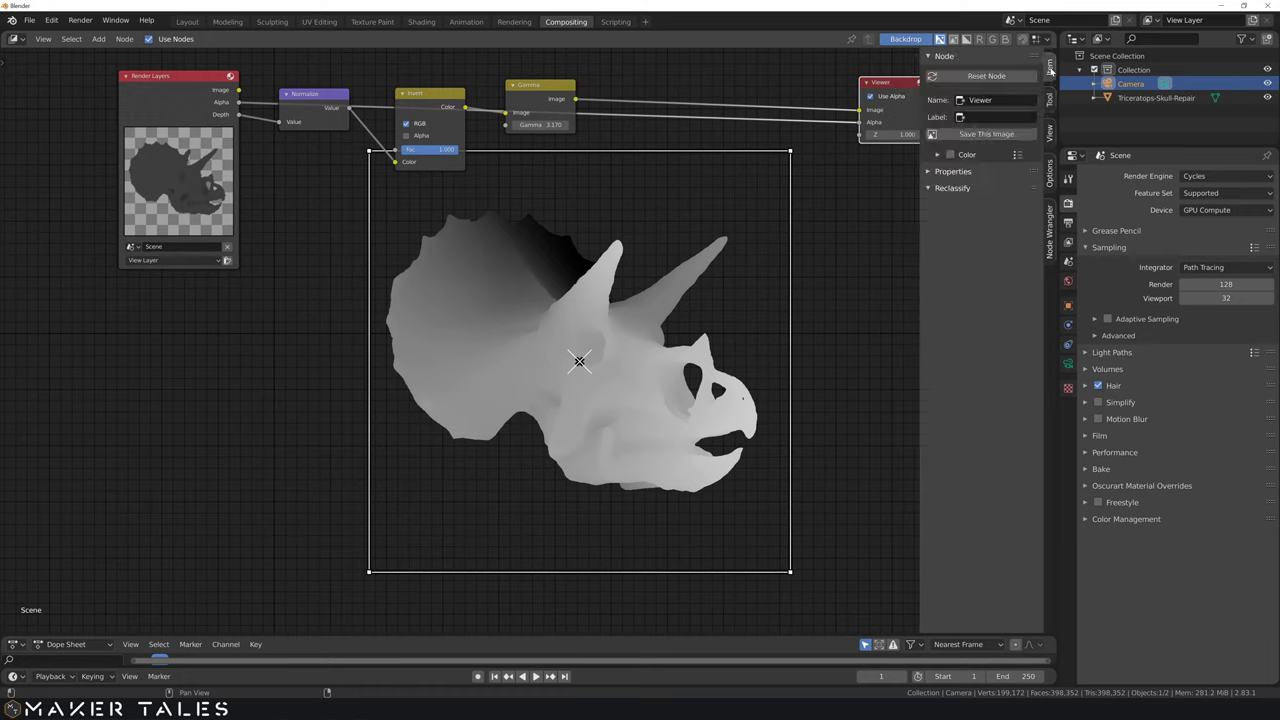
Step: Save the Viewer image to the Desktop as 'tri depth.png' in PNG format
{"action": "left_click", "coordinate": [986, 134]}
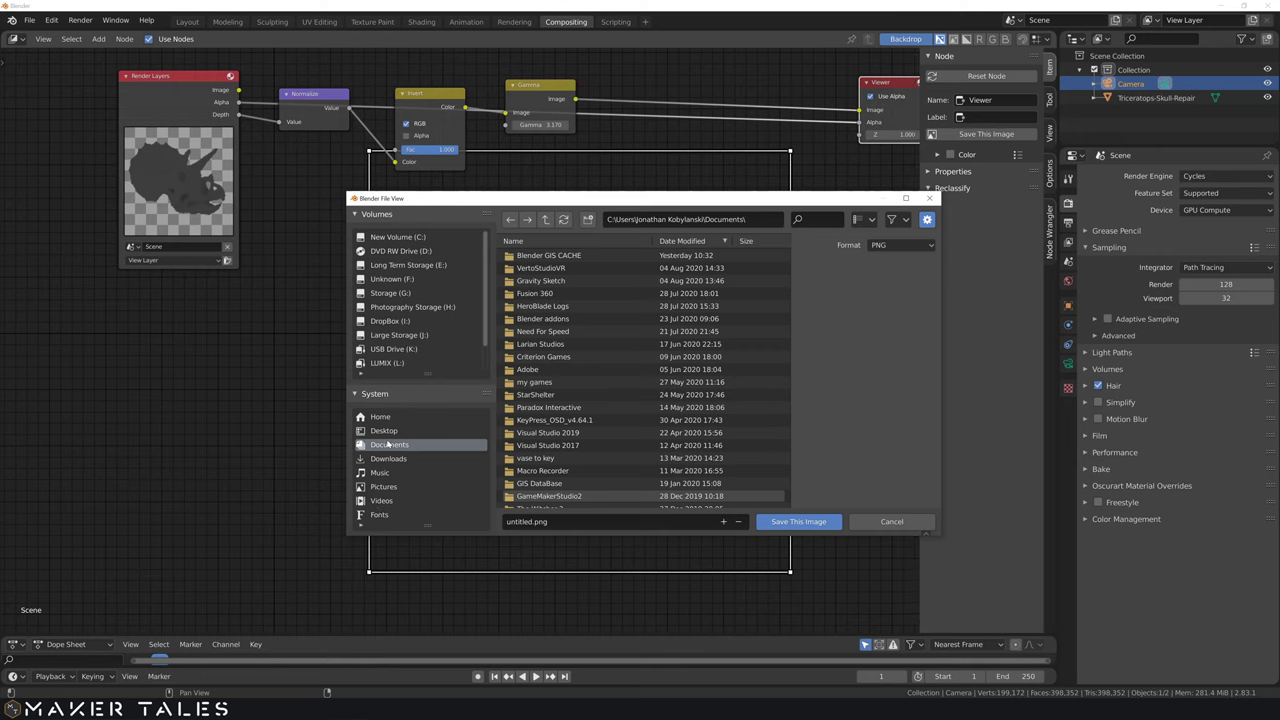
{"action": "left_click", "coordinate": [384, 430]}
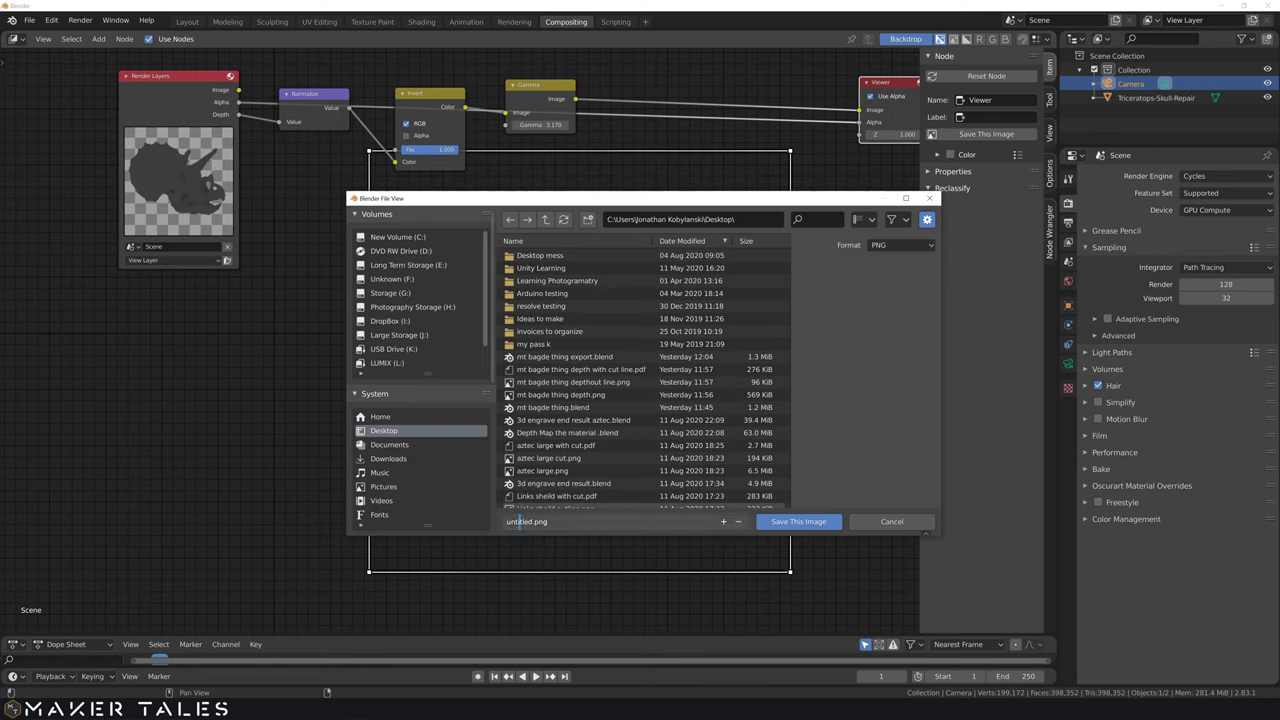
{"action": "left_click", "coordinate": [518, 521]}
{"action": "type", "text": "tri d"}
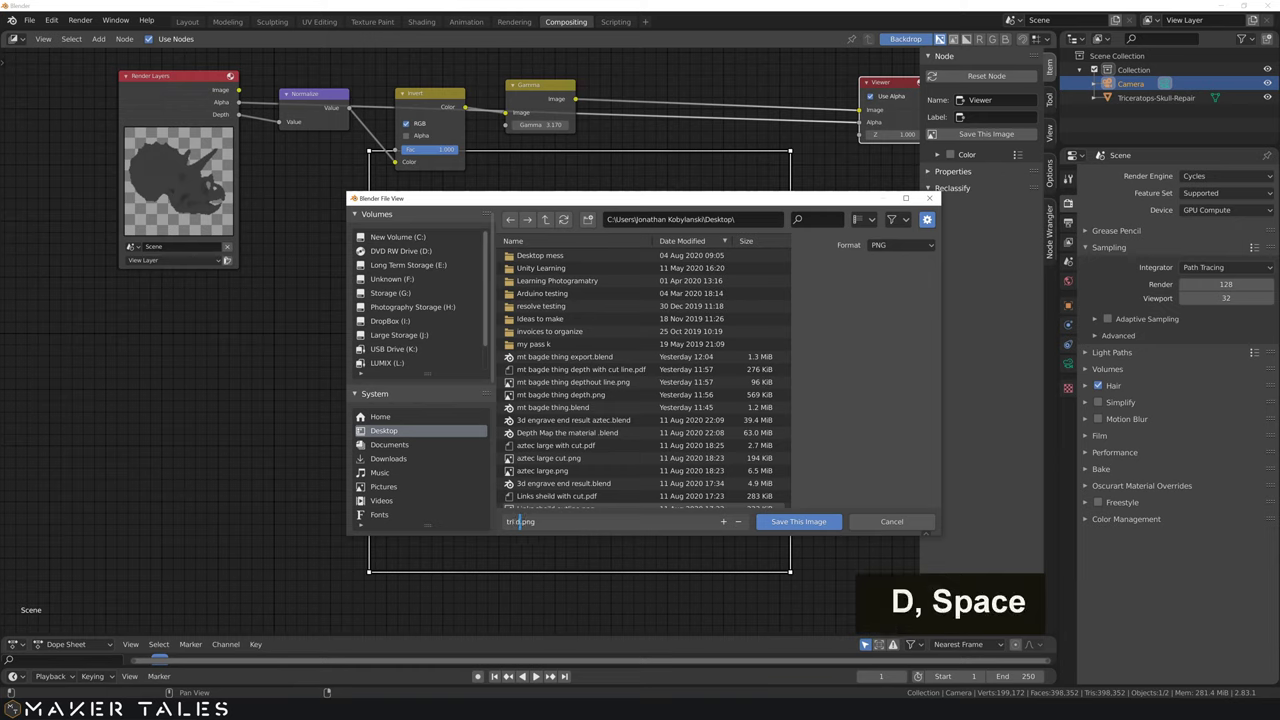
{"action": "type", "text": "epth"}
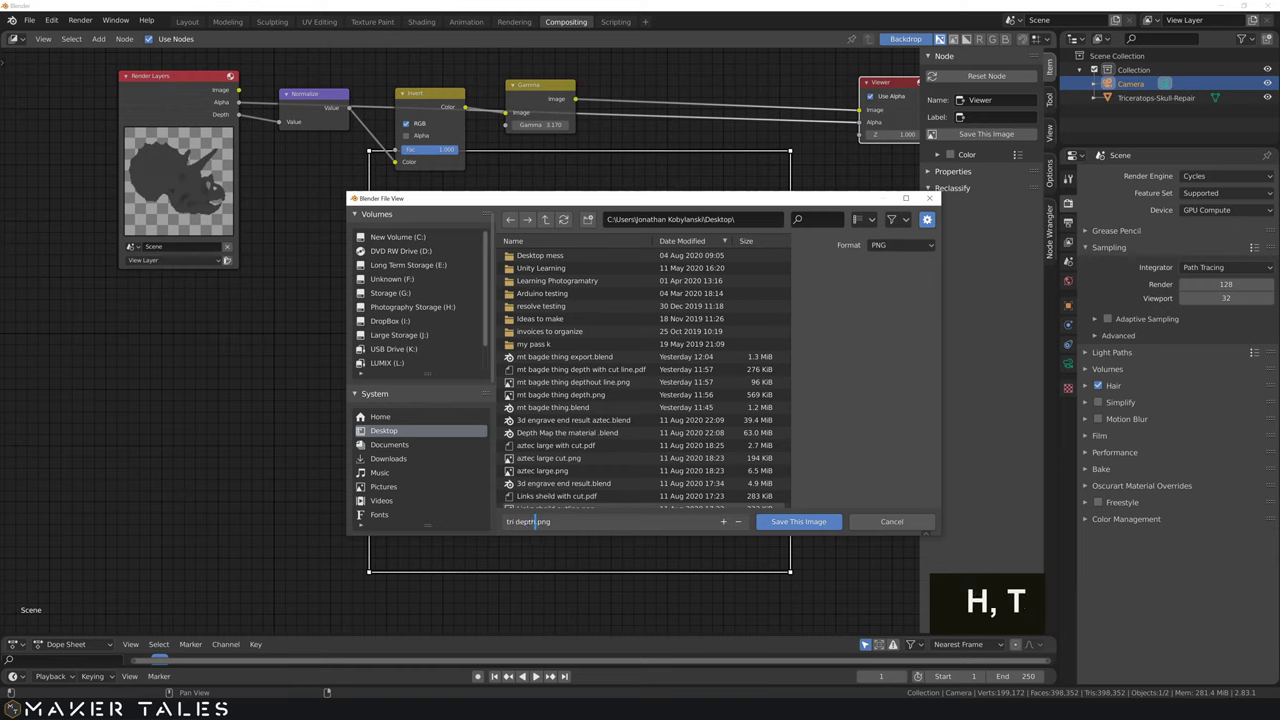
{"action": "left_click", "coordinate": [880, 245]}
{"action": "left_click", "coordinate": [880, 245]}
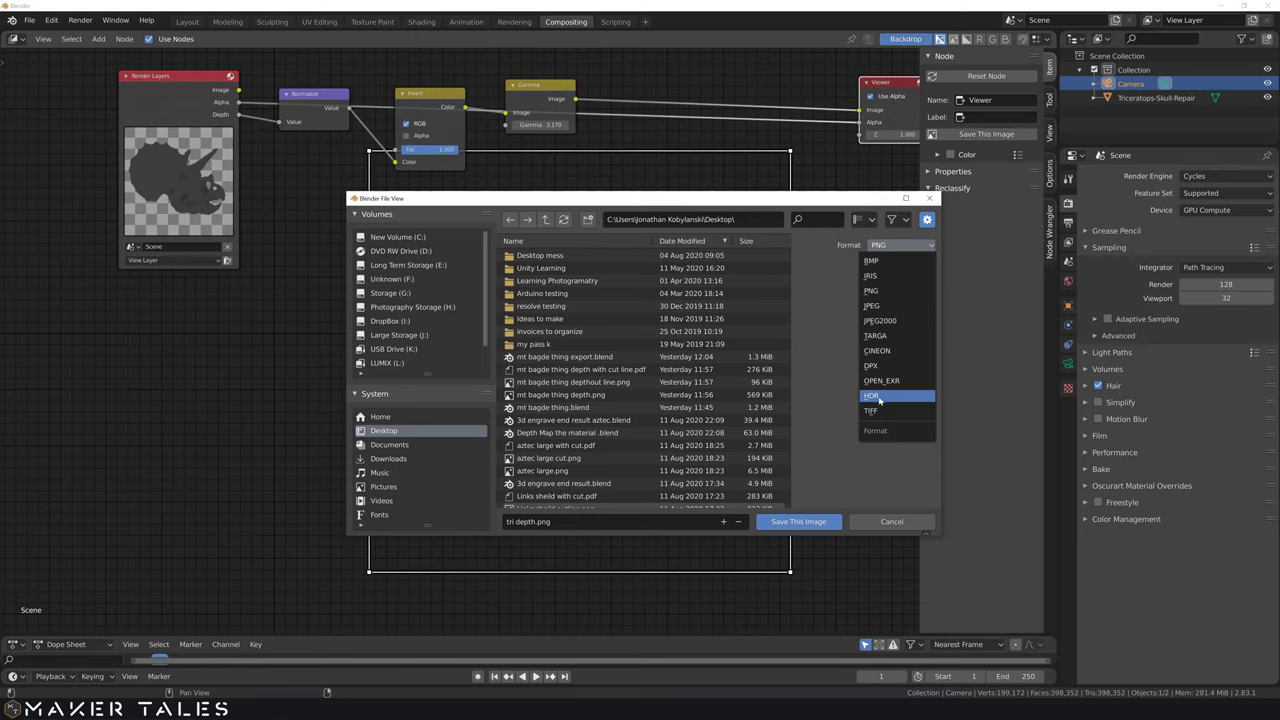
{"action": "left_click", "coordinate": [870, 290]}
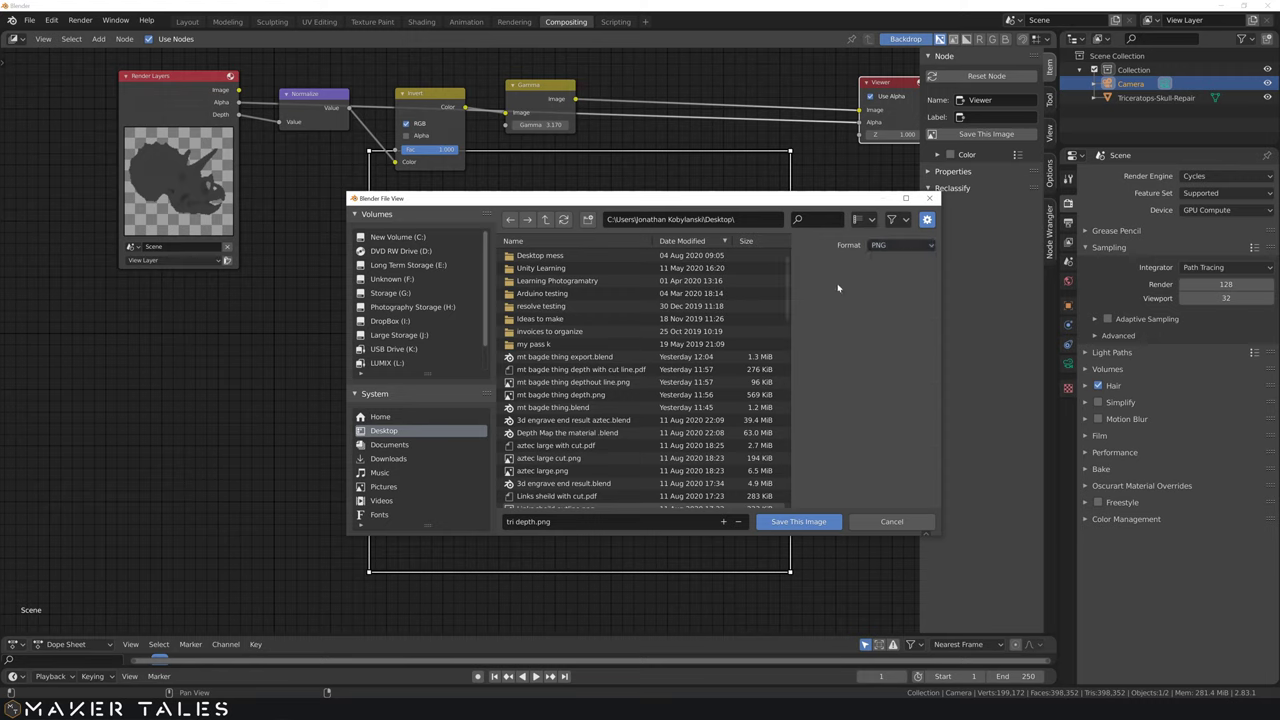
{"action": "left_click", "coordinate": [822, 524]}
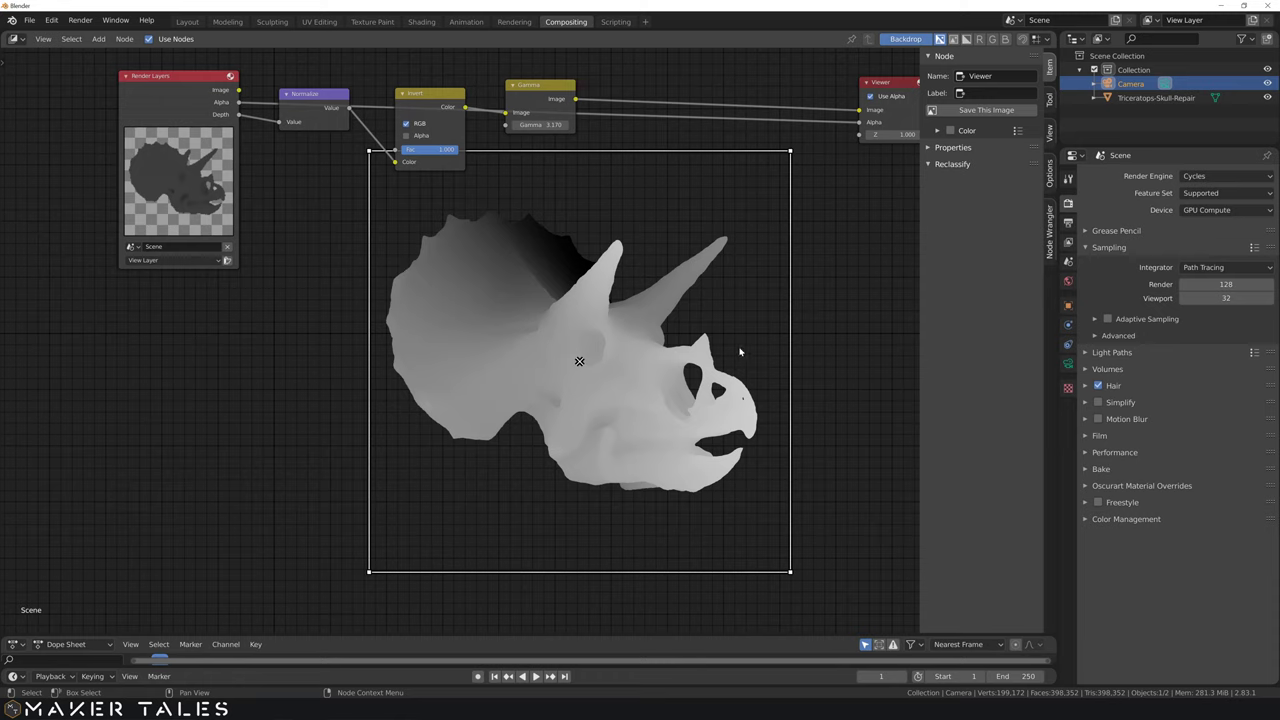
Step: Set Gamma to 6000, then 120000, making the skull a solid black silhouette
{"action": "left_click", "coordinate": [540, 124]}
{"action": "key", "text": "Return"}
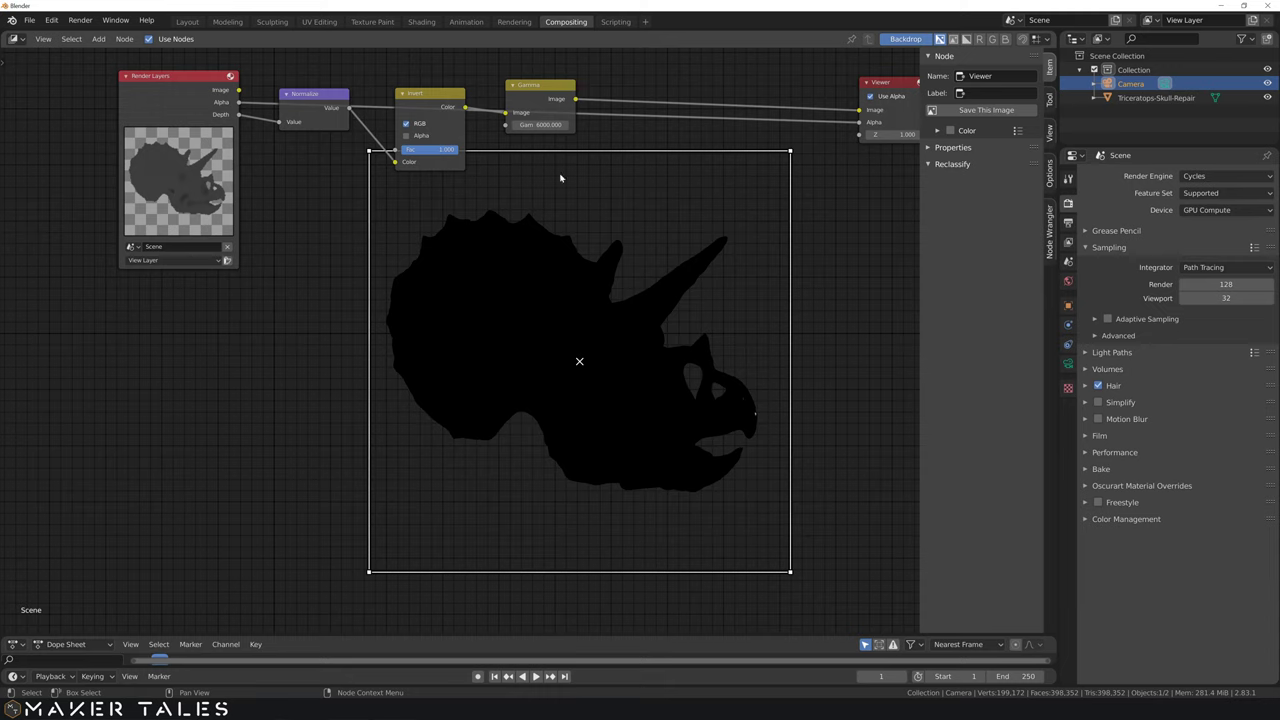
{"action": "left_click", "coordinate": [533, 125]}
{"action": "type", "text": "120000"}
{"action": "key", "text": "Return"}
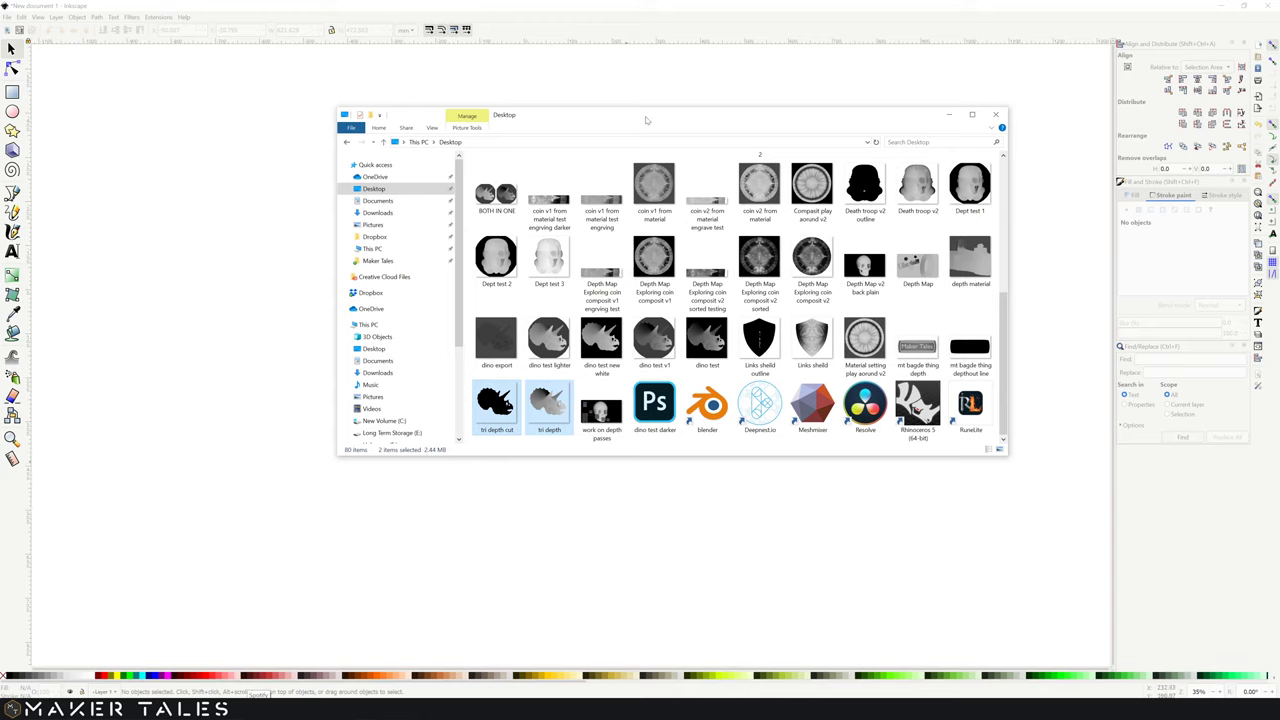
Step: Import the tri depth and tri depth cut PNGs into the Inkscape document
{"action": "left_click_drag", "start_coordinate": [626, 121], "coordinate": [987, 116]}
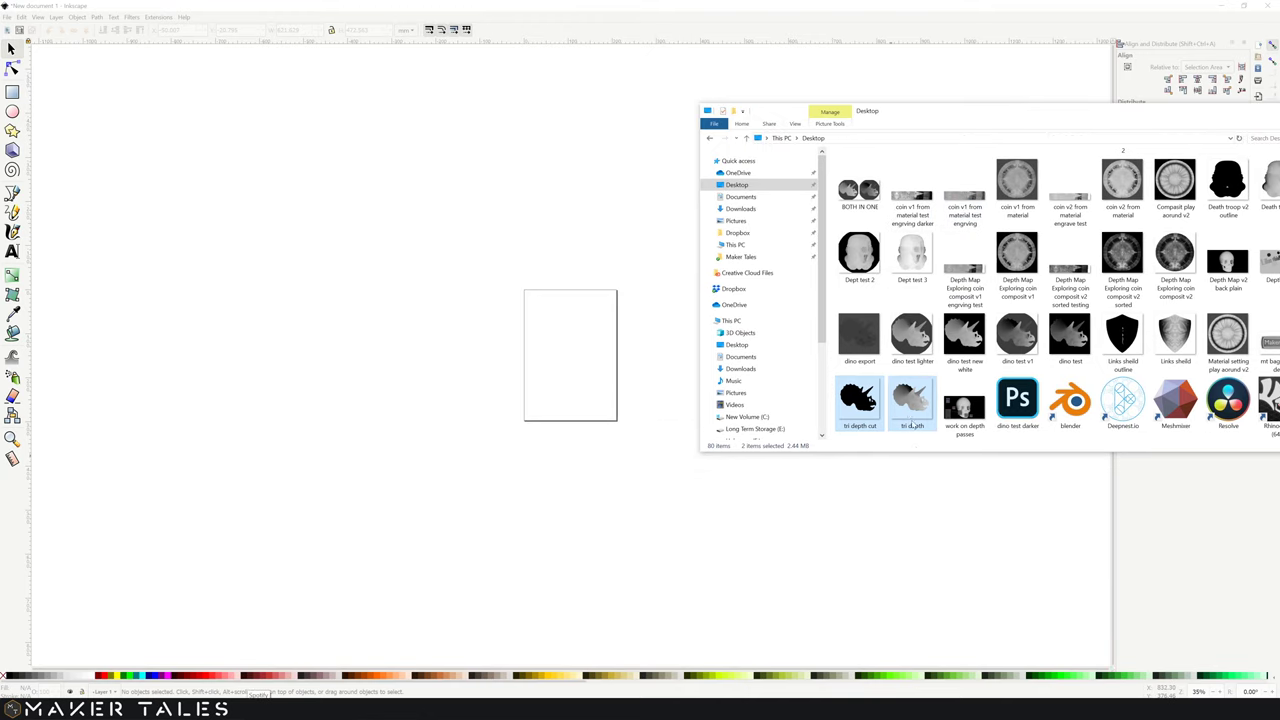
{"action": "left_click_drag", "start_coordinate": [908, 405], "coordinate": [560, 350]}
{"action": "left_click", "coordinate": [702, 416]}
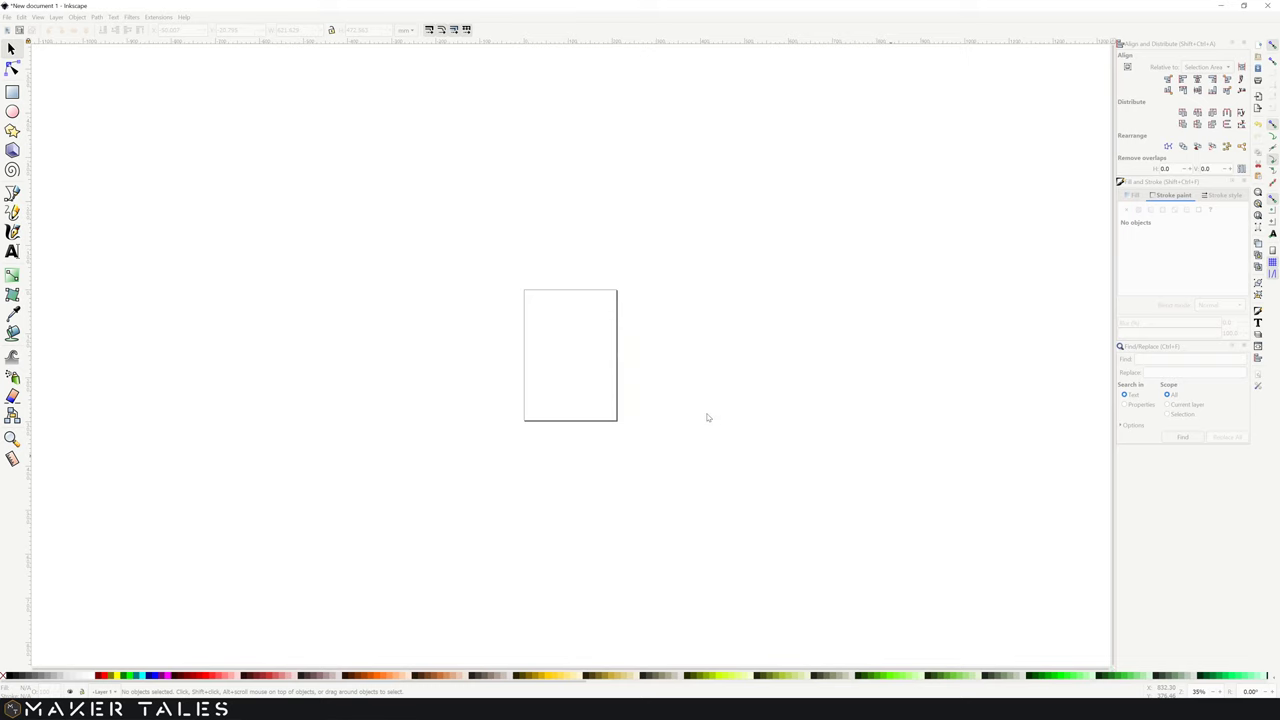
{"action": "left_click", "coordinate": [704, 416]}
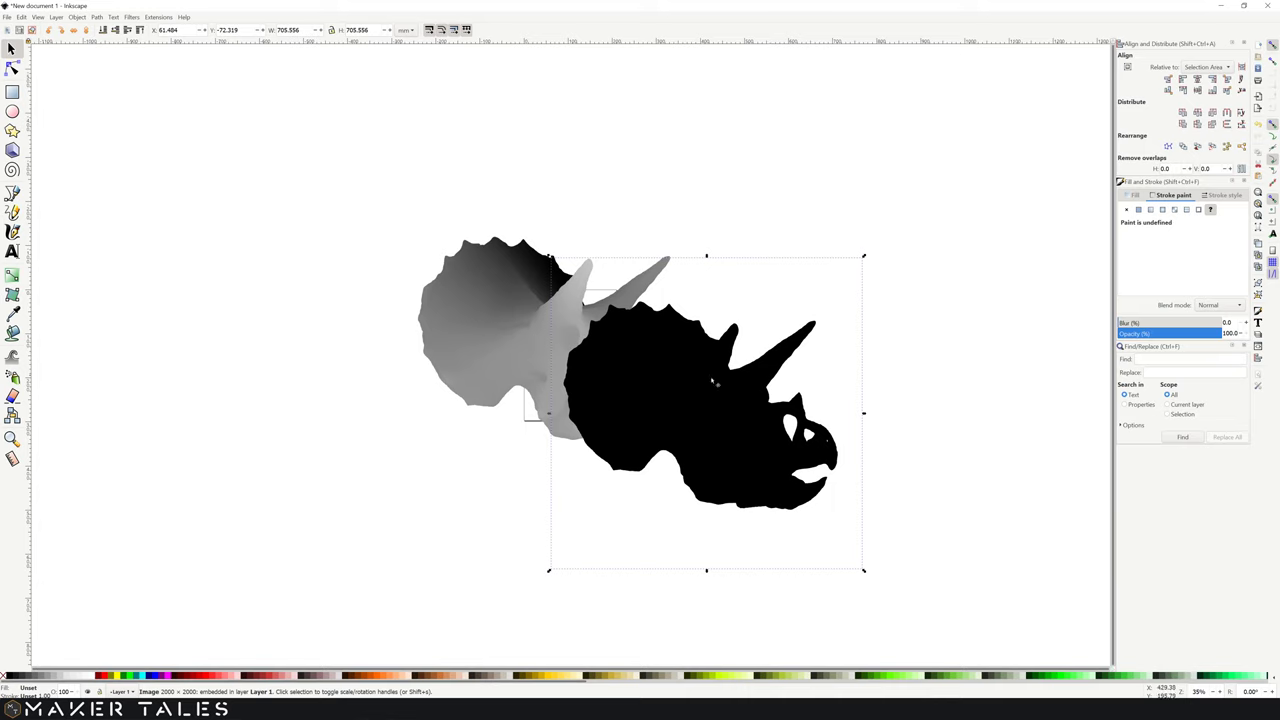
Step: Centre both images on the horizontal and vertical axes, then select the black silhouette
{"action": "mouse_move", "coordinate": [943, 263]}
{"action": "left_mouse_down"}
{"action": "mouse_move", "coordinate": [534, 523]}
{"action": "mouse_move", "coordinate": [470, 525]}
{"action": "left_mouse_up"}
{"action": "left_click", "coordinate": [726, 421]}
{"action": "left_click", "coordinate": [440, 304], "text": "shift"}
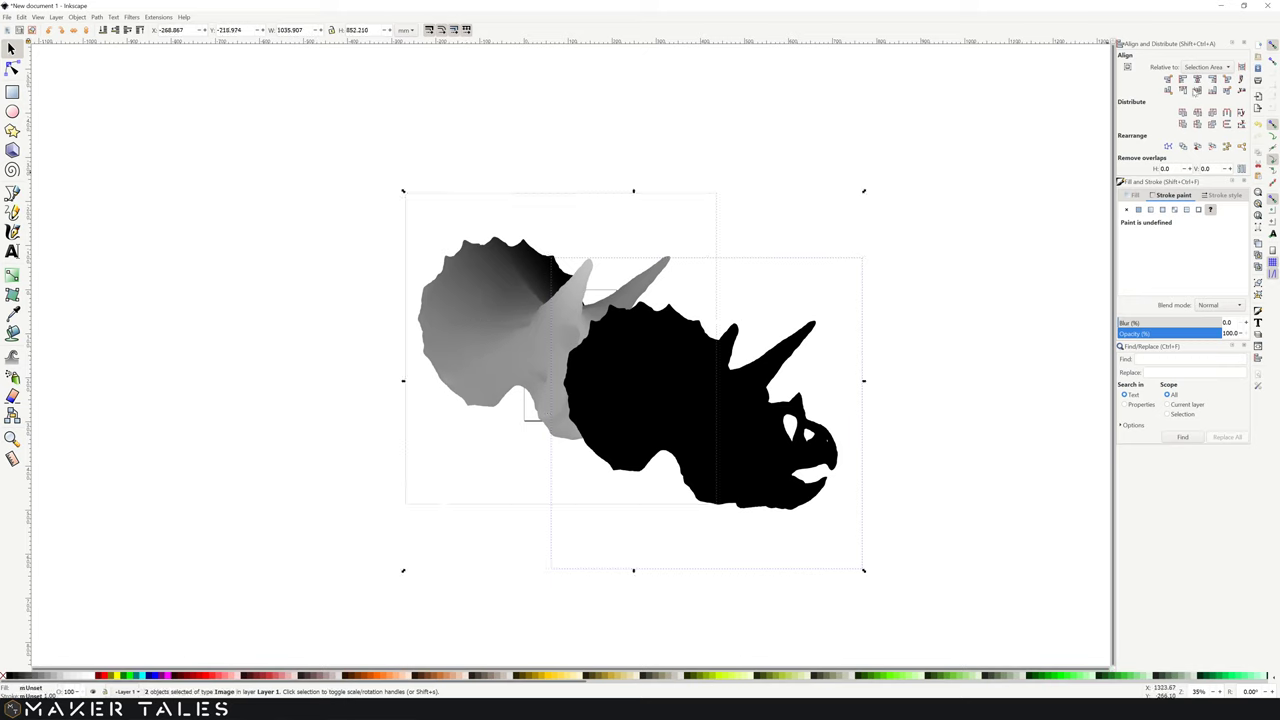
{"action": "left_click", "coordinate": [1197, 90]}
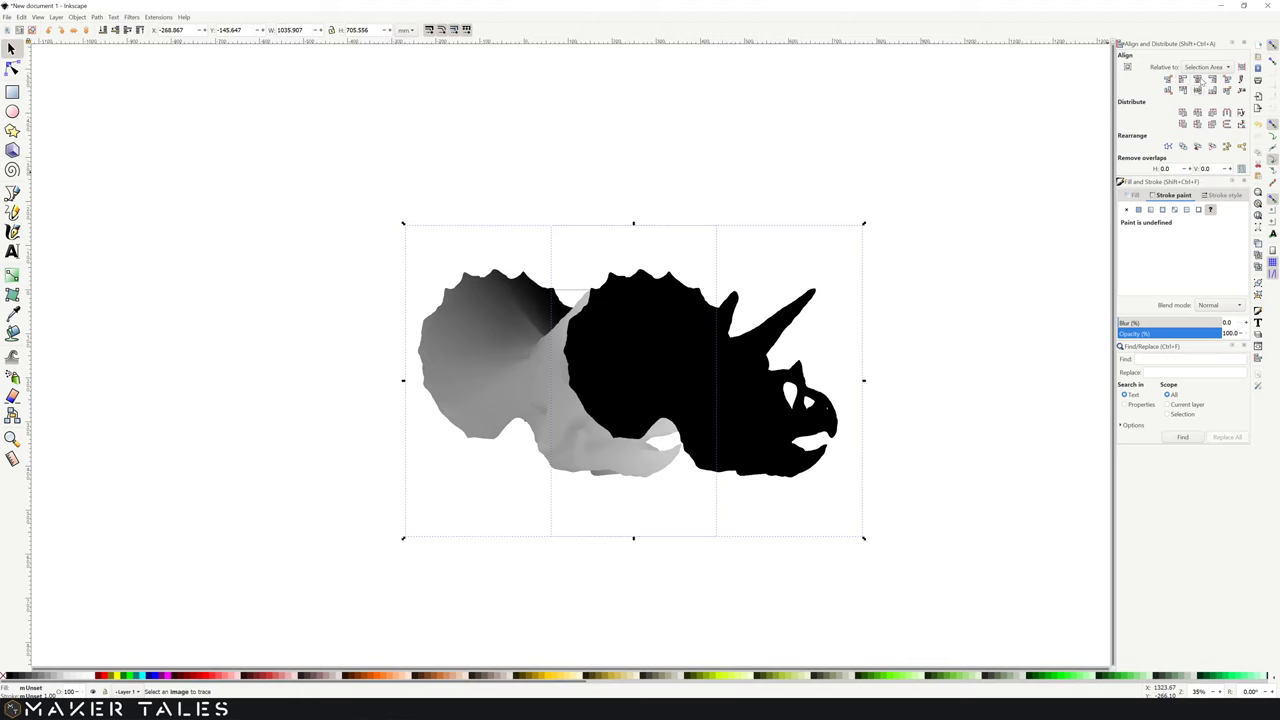
{"action": "left_click", "coordinate": [1197, 79]}
{"action": "left_click", "coordinate": [910, 331]}
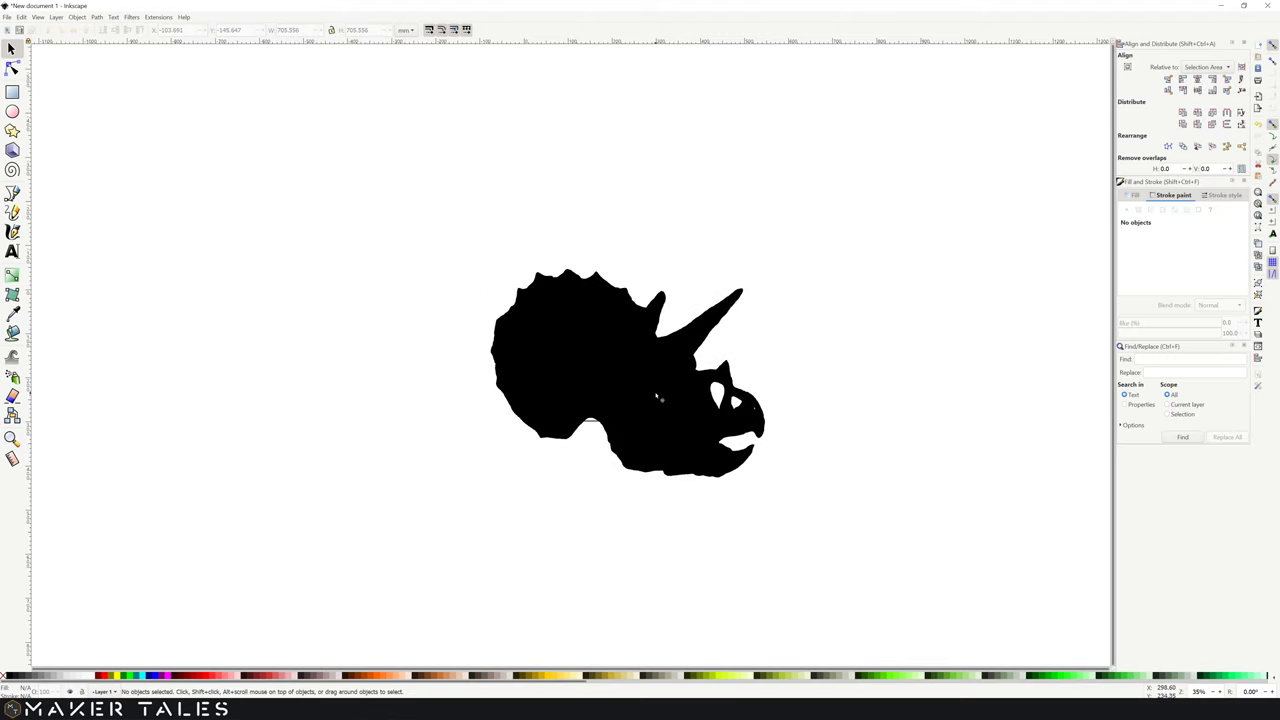
{"action": "left_click", "coordinate": [645, 410]}
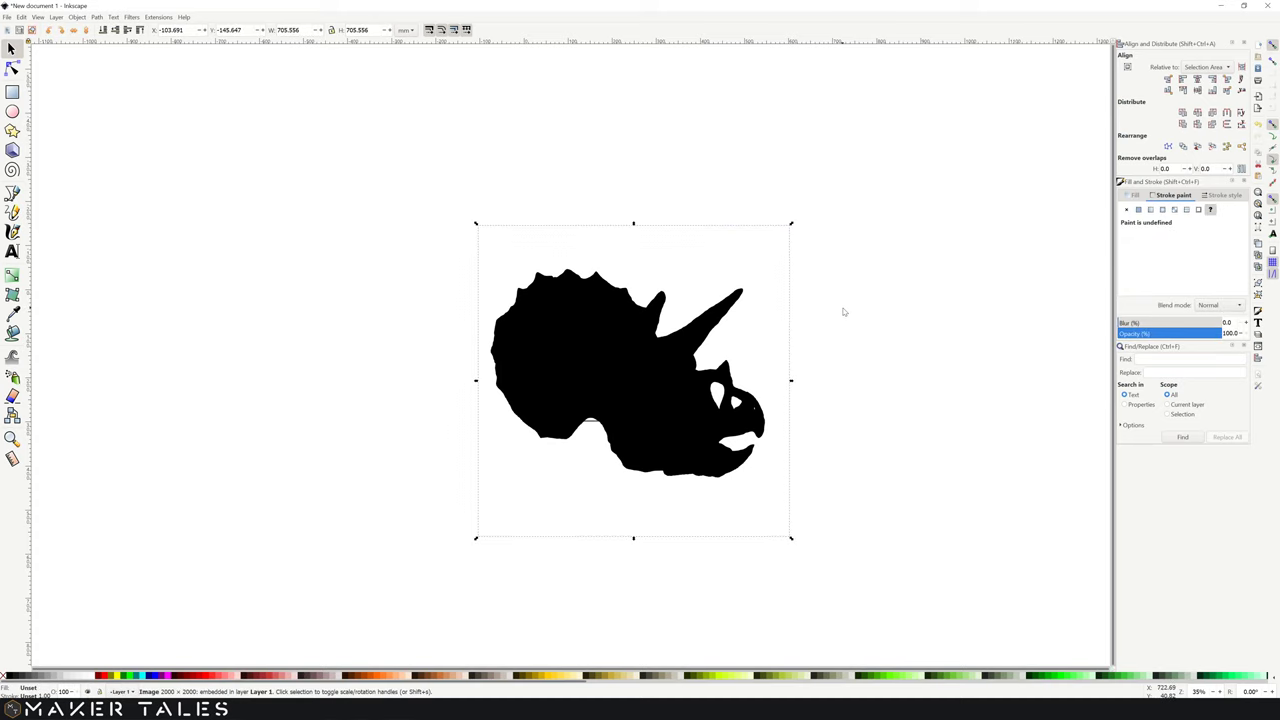
{"action": "left_click", "coordinate": [846, 340]}
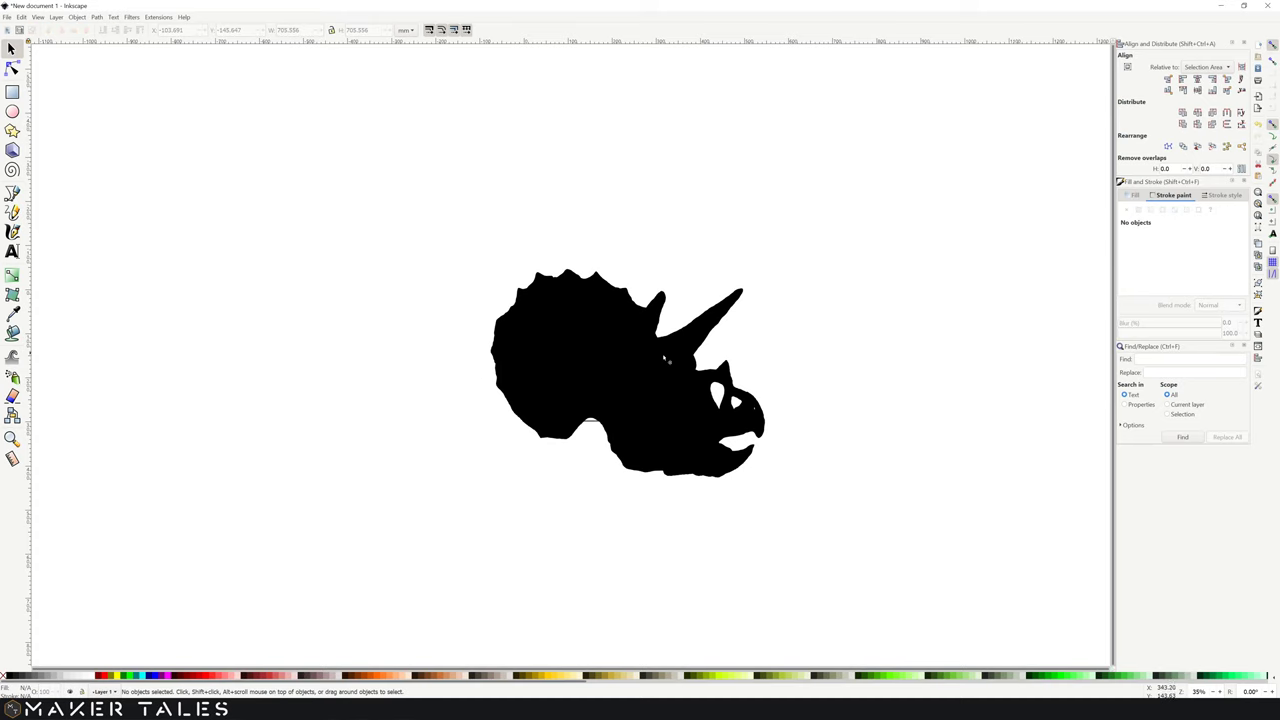
{"action": "left_click", "coordinate": [603, 368]}
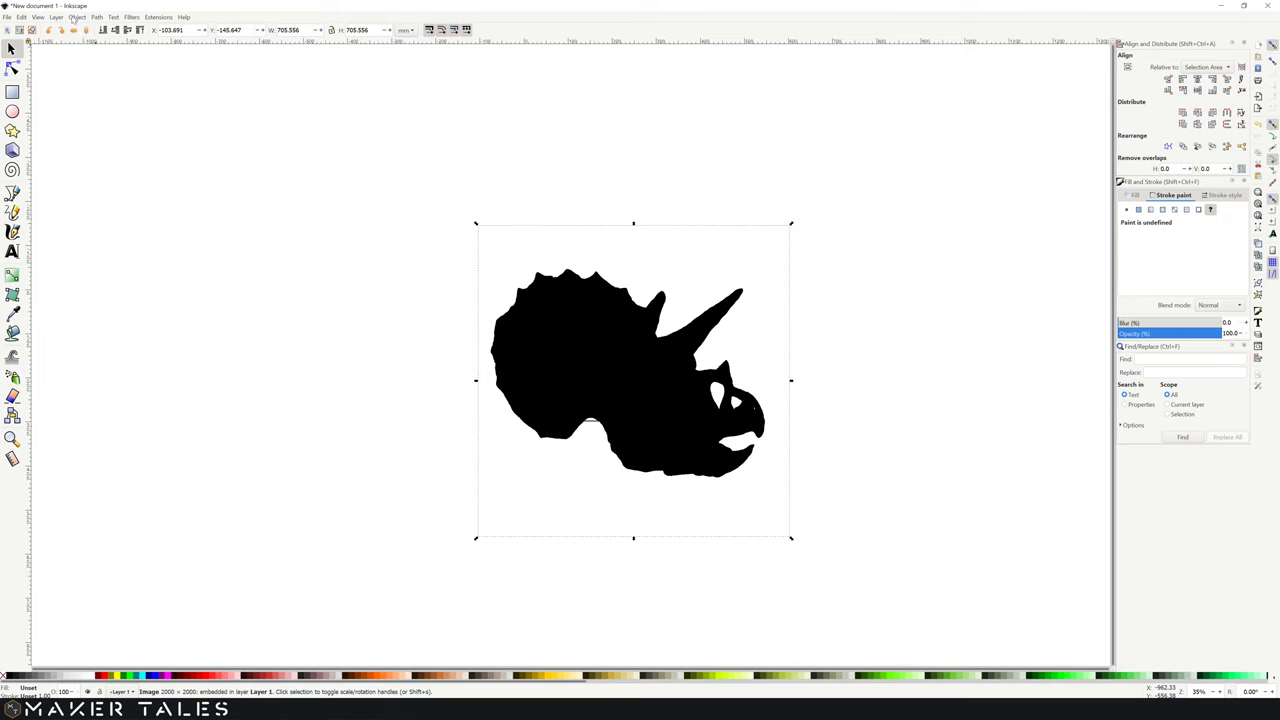
Step: Trace the black silhouette with Trace Bitmap at brightness cutoff 0.450, producing a 391-node path
{"action": "left_click", "coordinate": [97, 17]}
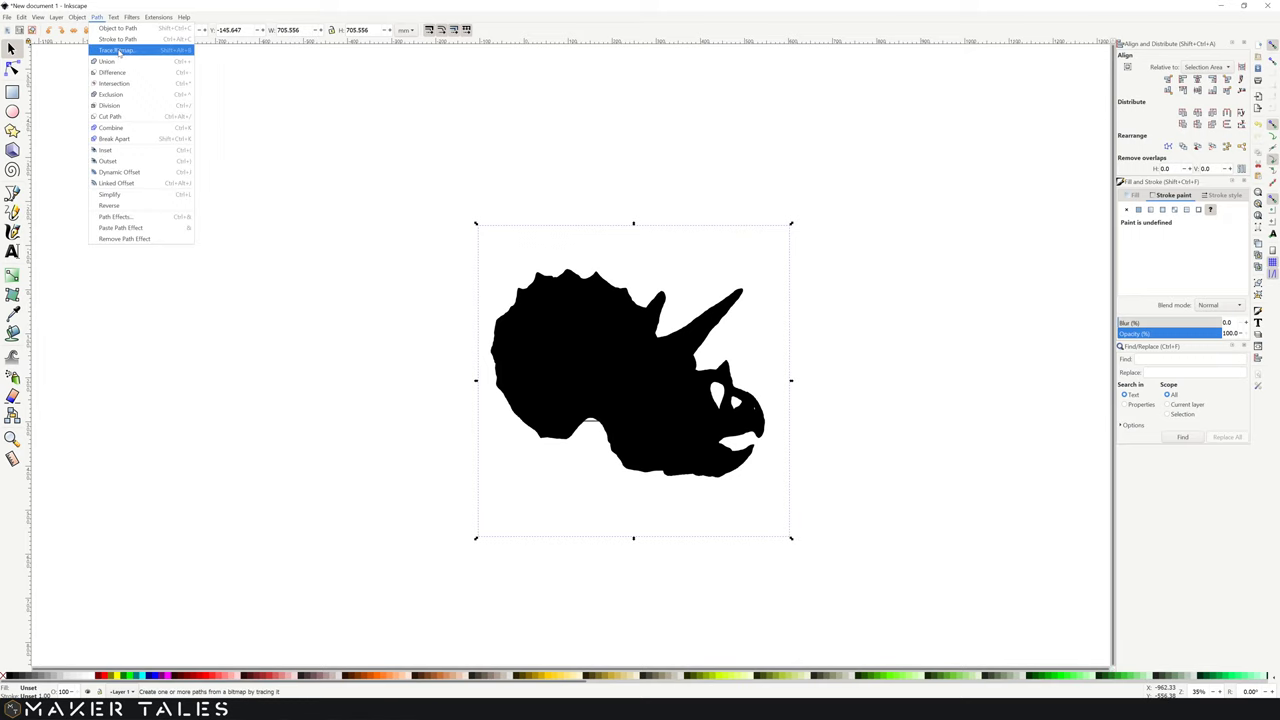
{"action": "left_click", "coordinate": [119, 50]}
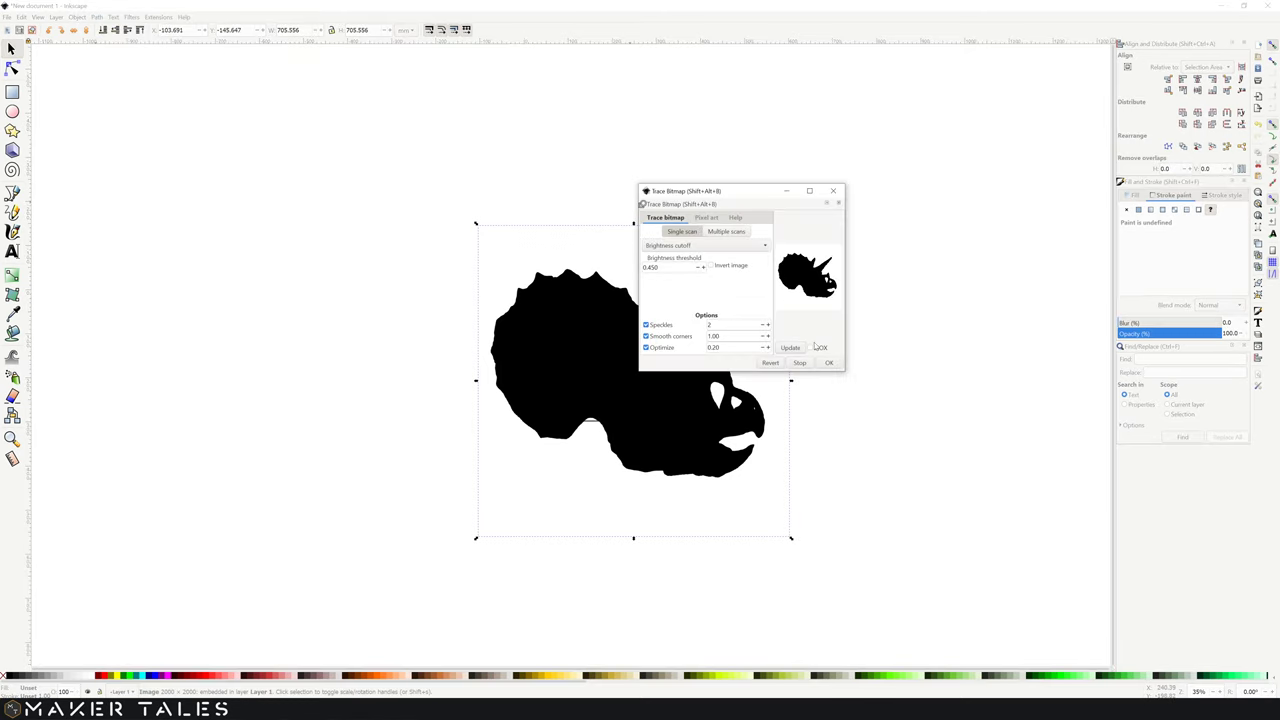
{"action": "left_click", "coordinate": [829, 363]}
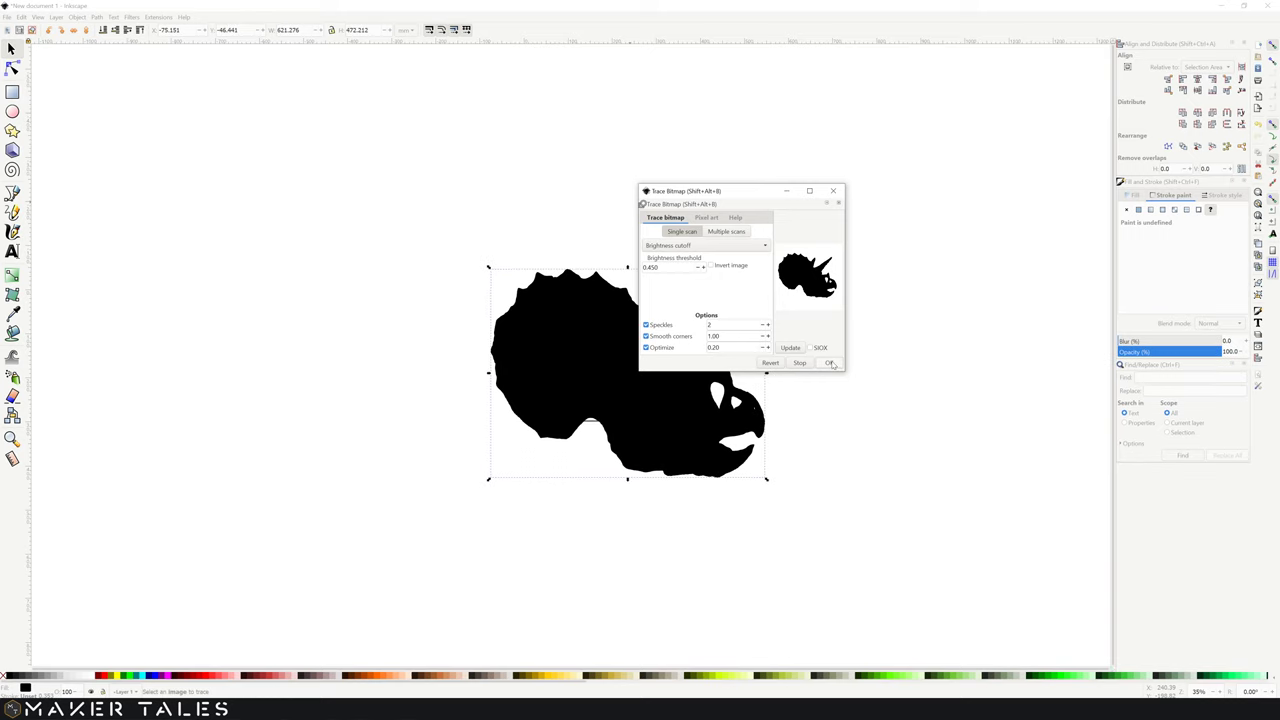
{"action": "left_click", "coordinate": [833, 191]}
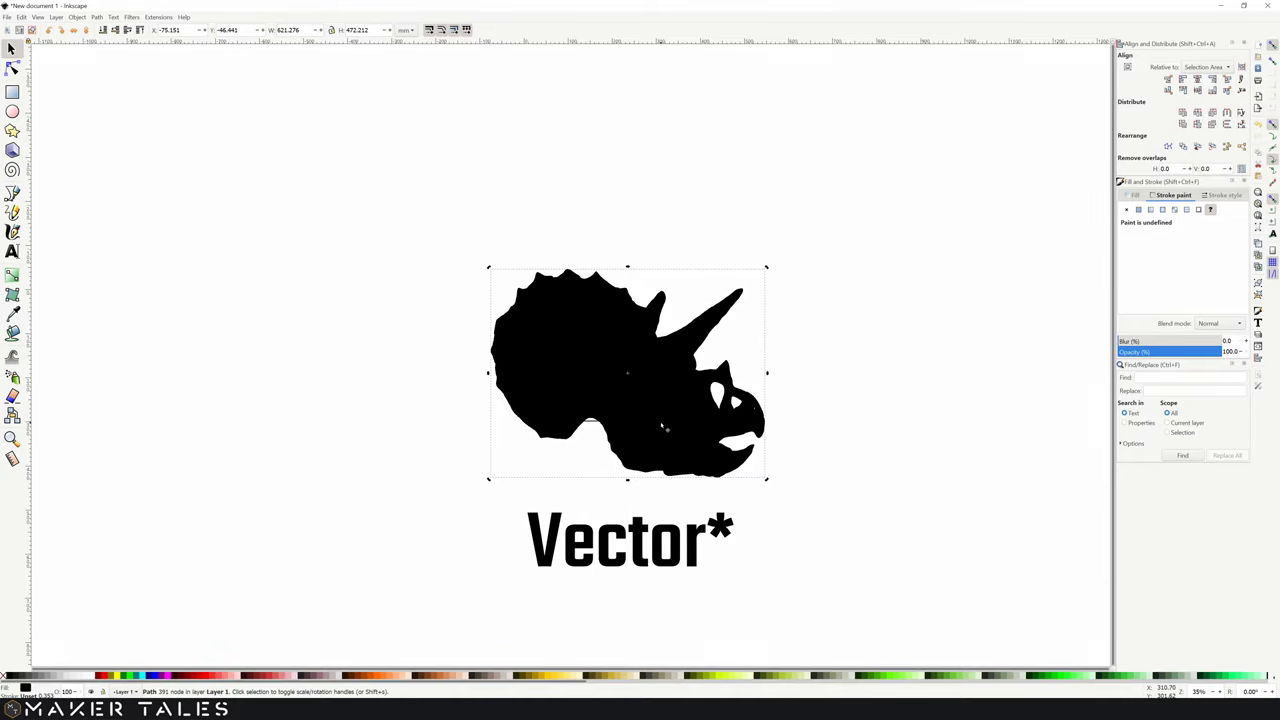
Step: Nudge the traced path aside to tell it from the image, reselect it, and nudge it back
{"action": "key", "text": "shift"}
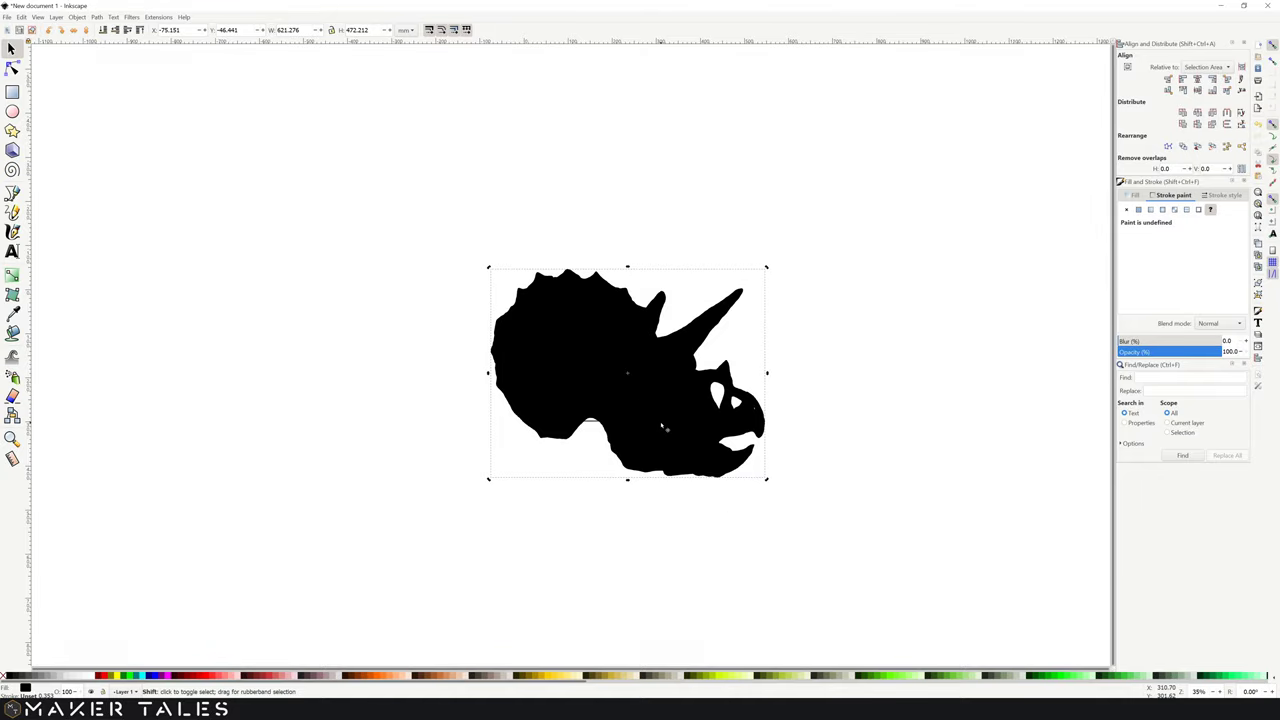
{"action": "key", "text": "shift+Right"}
{"action": "key", "text": "shift+Right"}
{"action": "key", "text": "shift+Right"}
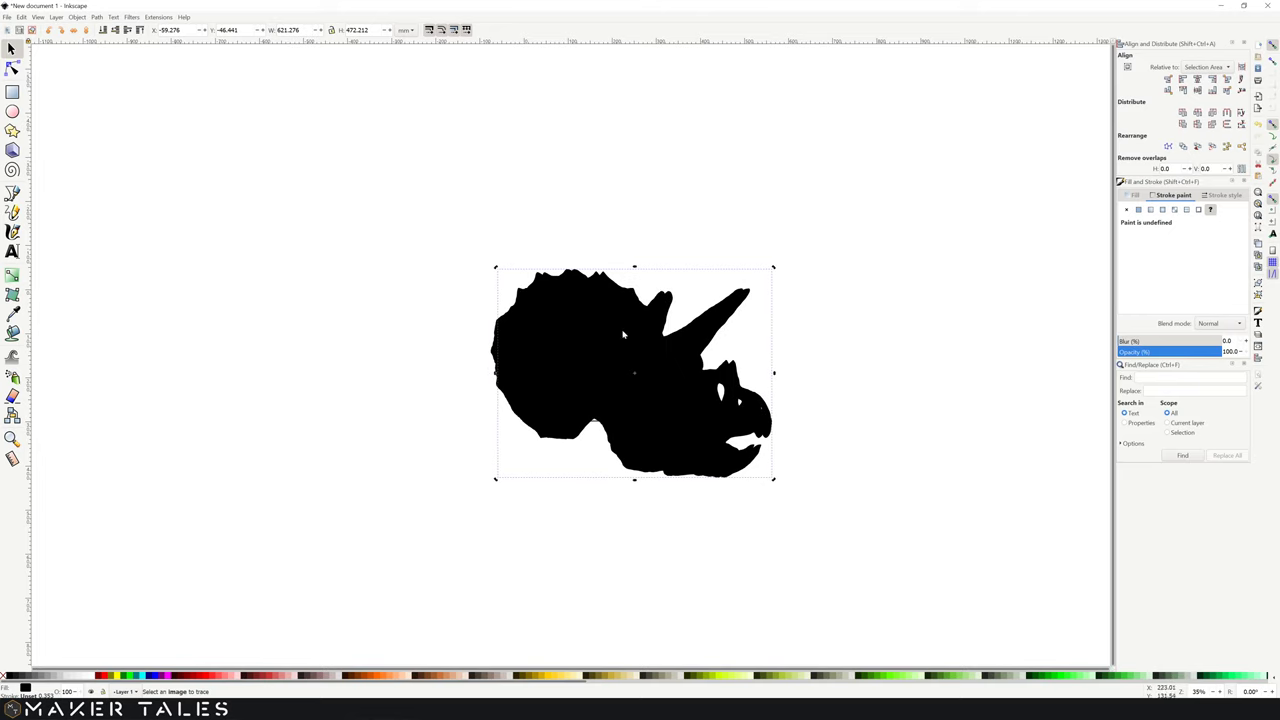
{"action": "left_click", "coordinate": [542, 278]}
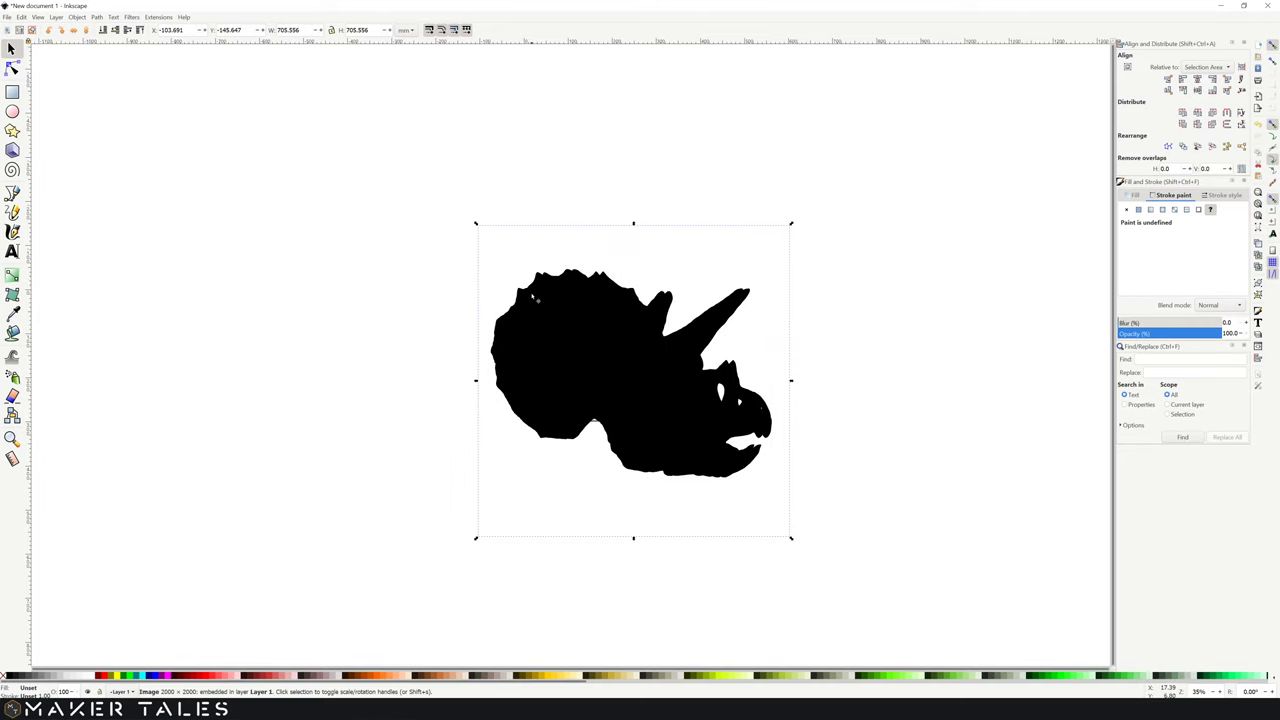
{"action": "key", "text": "End"}
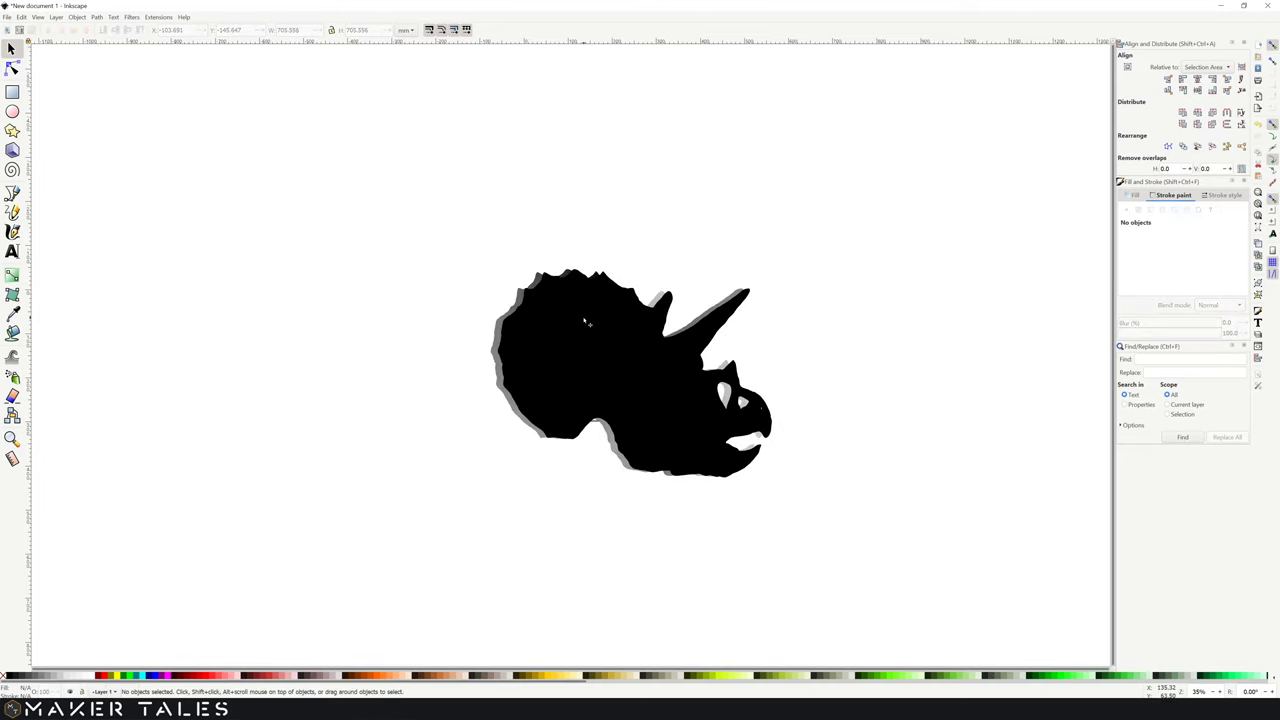
{"action": "left_click", "coordinate": [587, 322]}
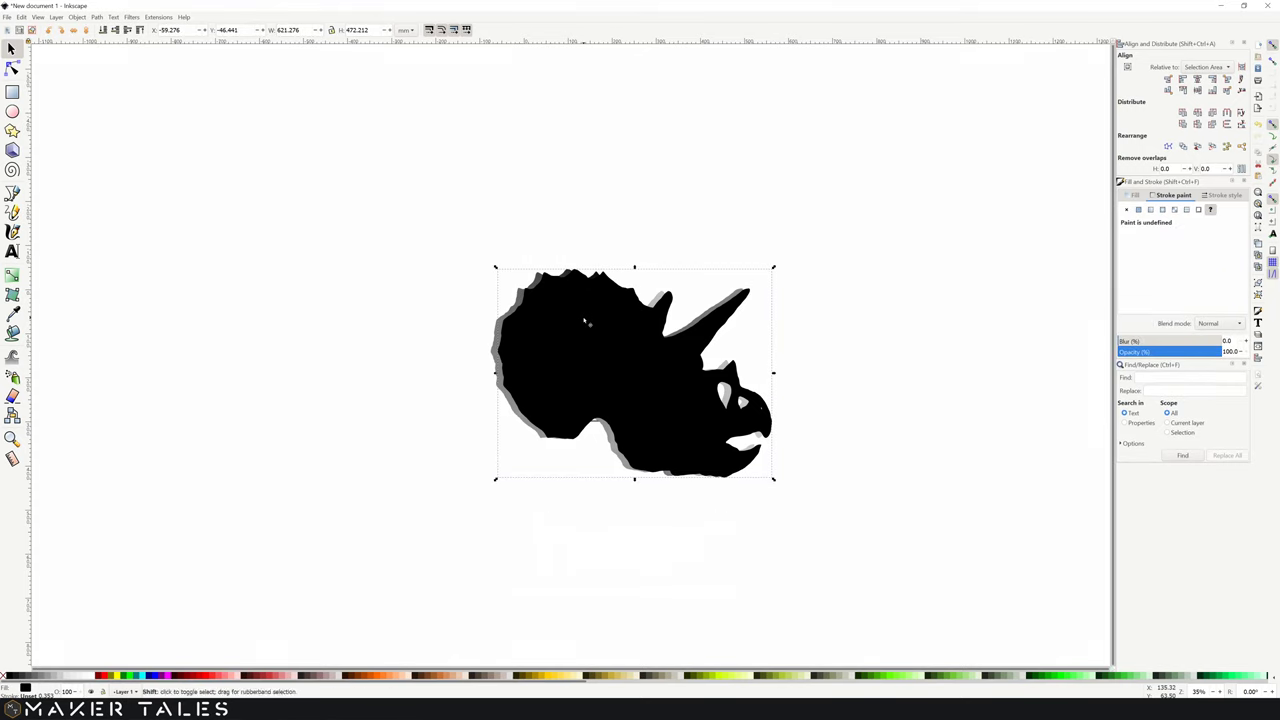
{"action": "key", "text": "shift+Left"}
{"action": "key", "text": "shift+Left"}
{"action": "key", "text": "shift+Left"}
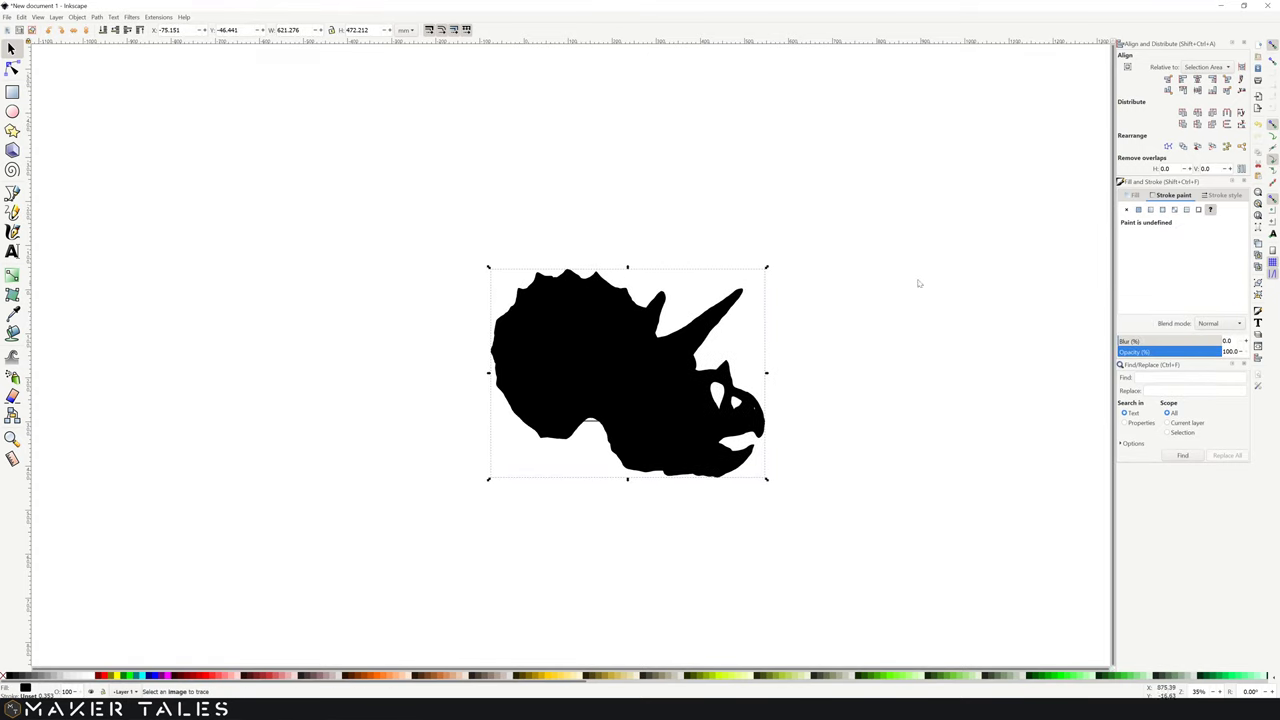
Step: Give the traced path a flat black stroke and no fill so the depth map shows through
{"action": "left_click", "coordinate": [1138, 209]}
{"action": "left_click", "coordinate": [1135, 195]}
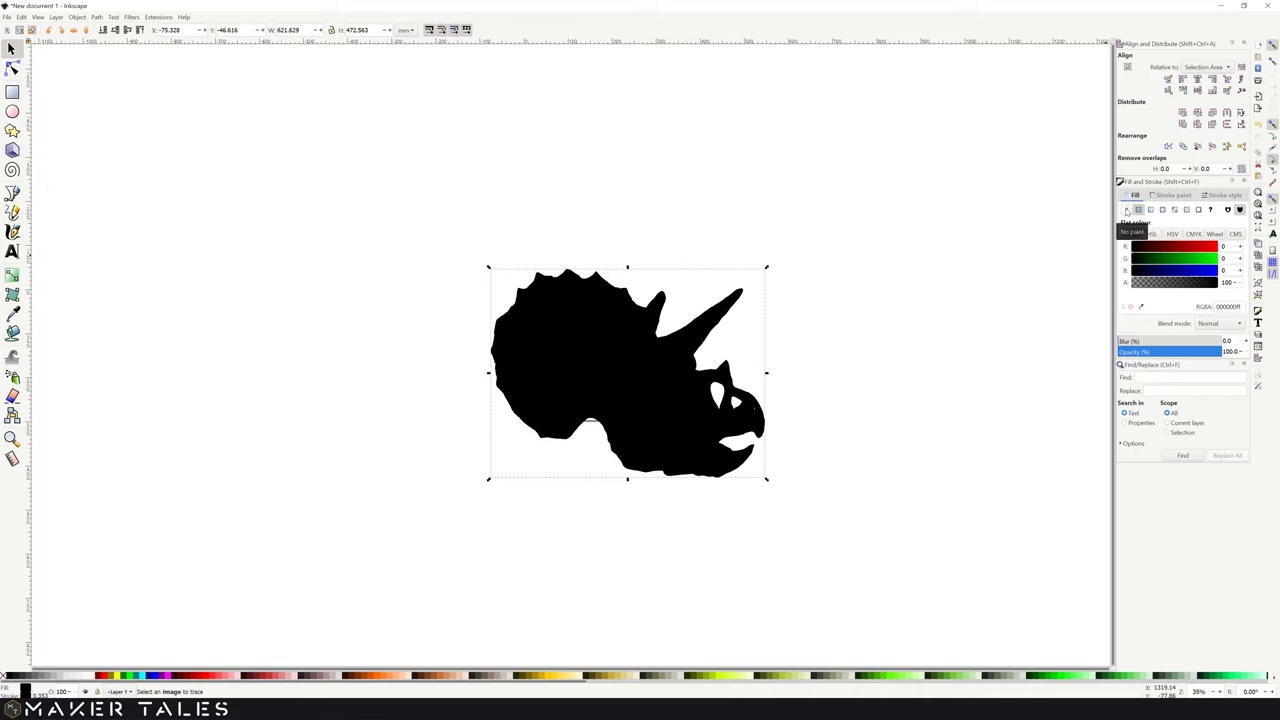
{"action": "left_click", "coordinate": [1126, 210]}
{"action": "left_click", "coordinate": [852, 362]}
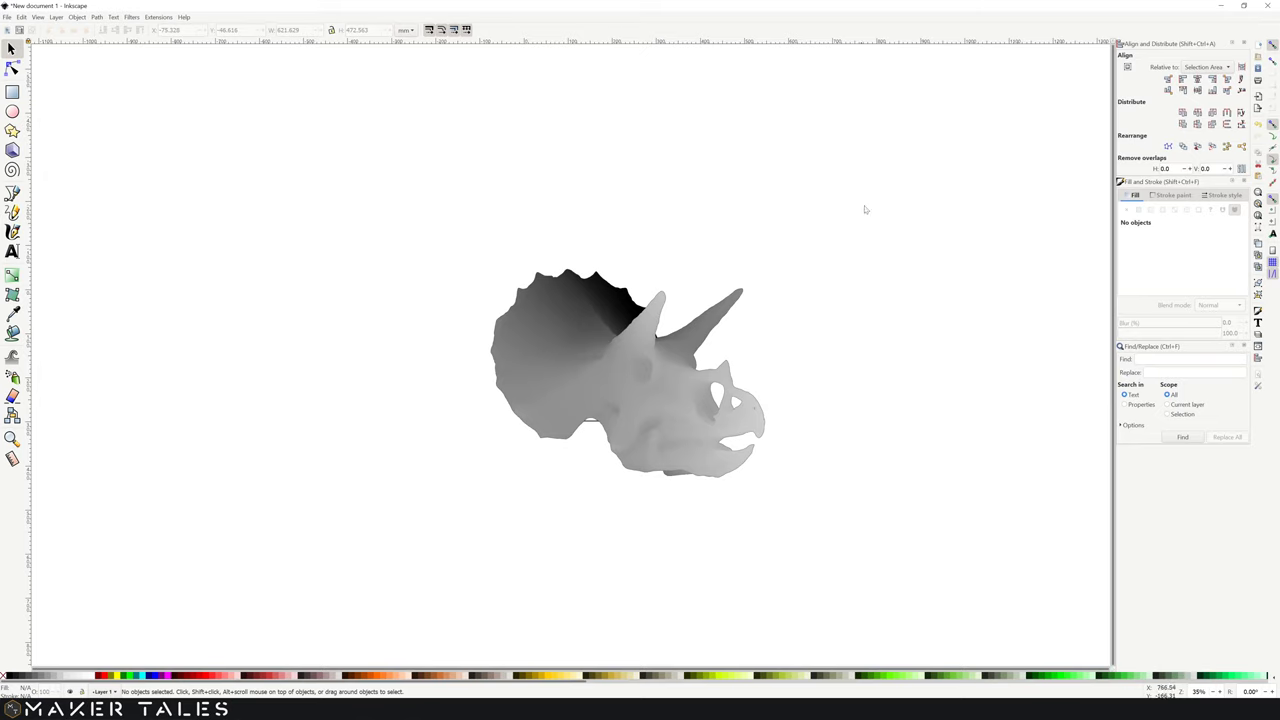
{"action": "left_click_drag", "start_coordinate": [920, 178], "coordinate": [558, 548]}
Step: Scale the depth map and traced outline together to 224.014 mm wide and move them onto the page
{"action": "left_click_drag", "start_coordinate": [294, 120], "coordinate": [986, 640]}
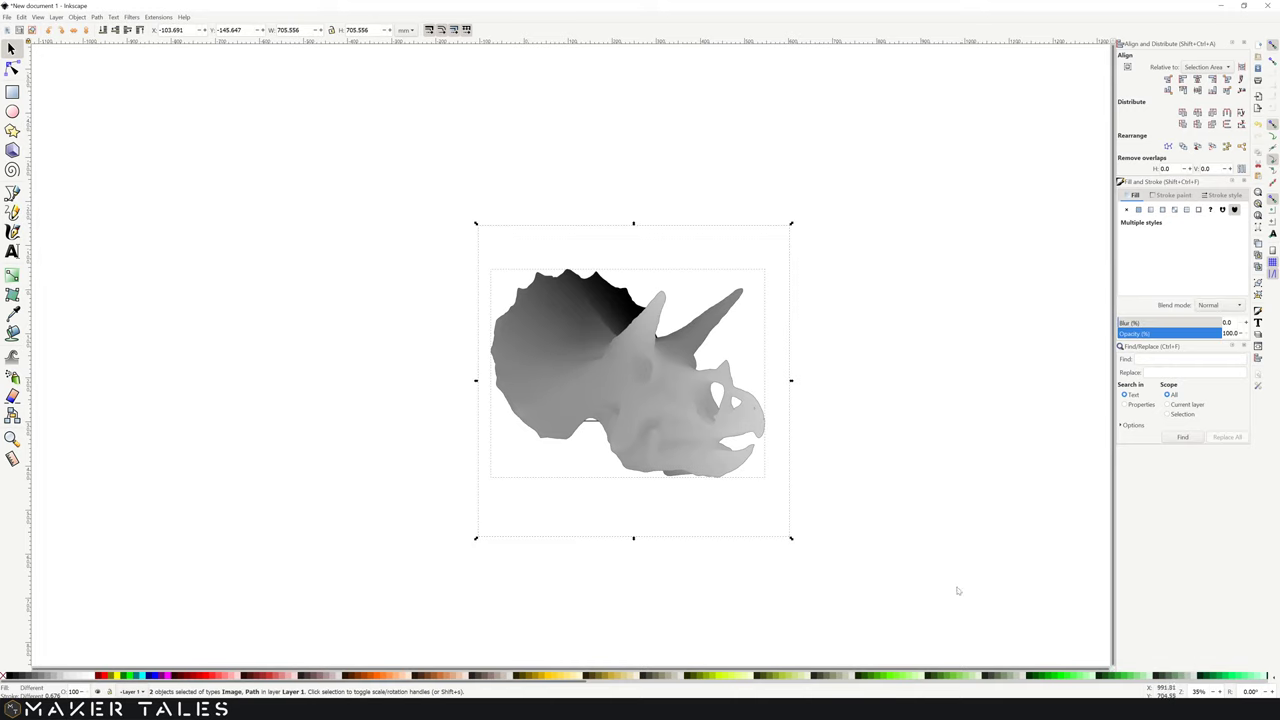
{"action": "left_click_drag", "start_coordinate": [793, 544], "coordinate": [578, 376]}
{"action": "left_click_drag", "start_coordinate": [526, 284], "coordinate": [574, 356]}
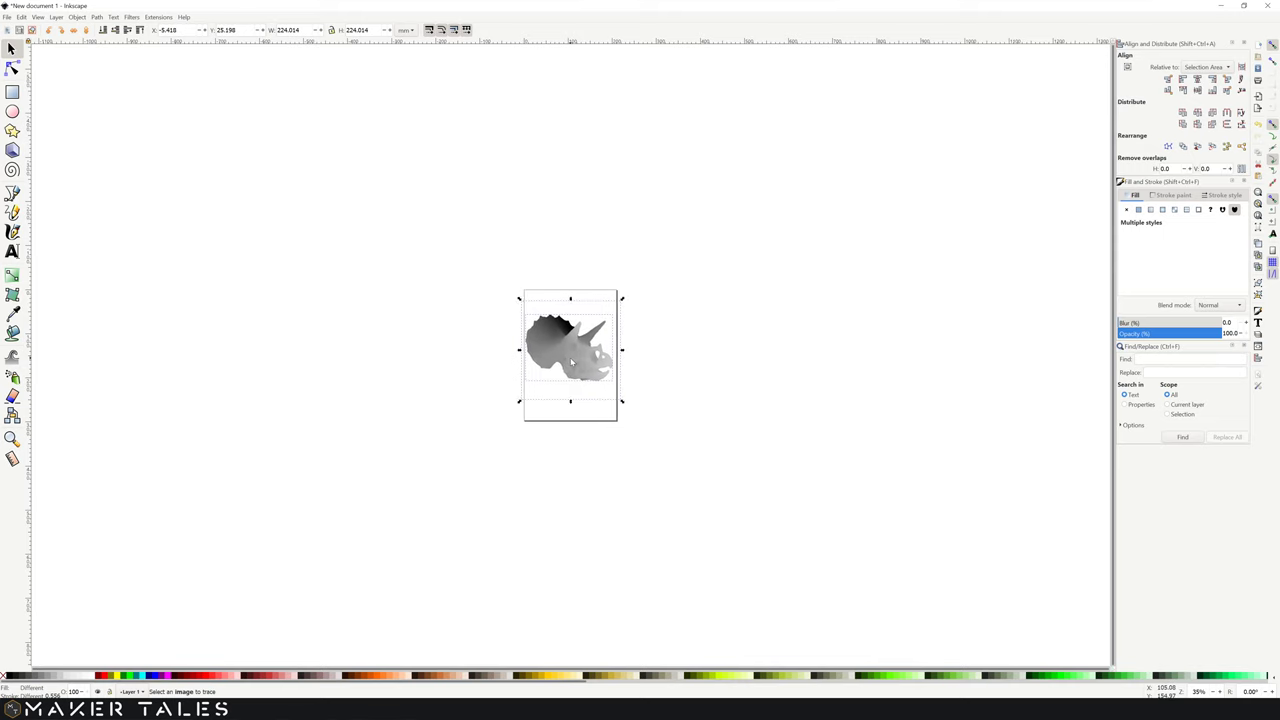
{"action": "left_click", "coordinate": [674, 350]}
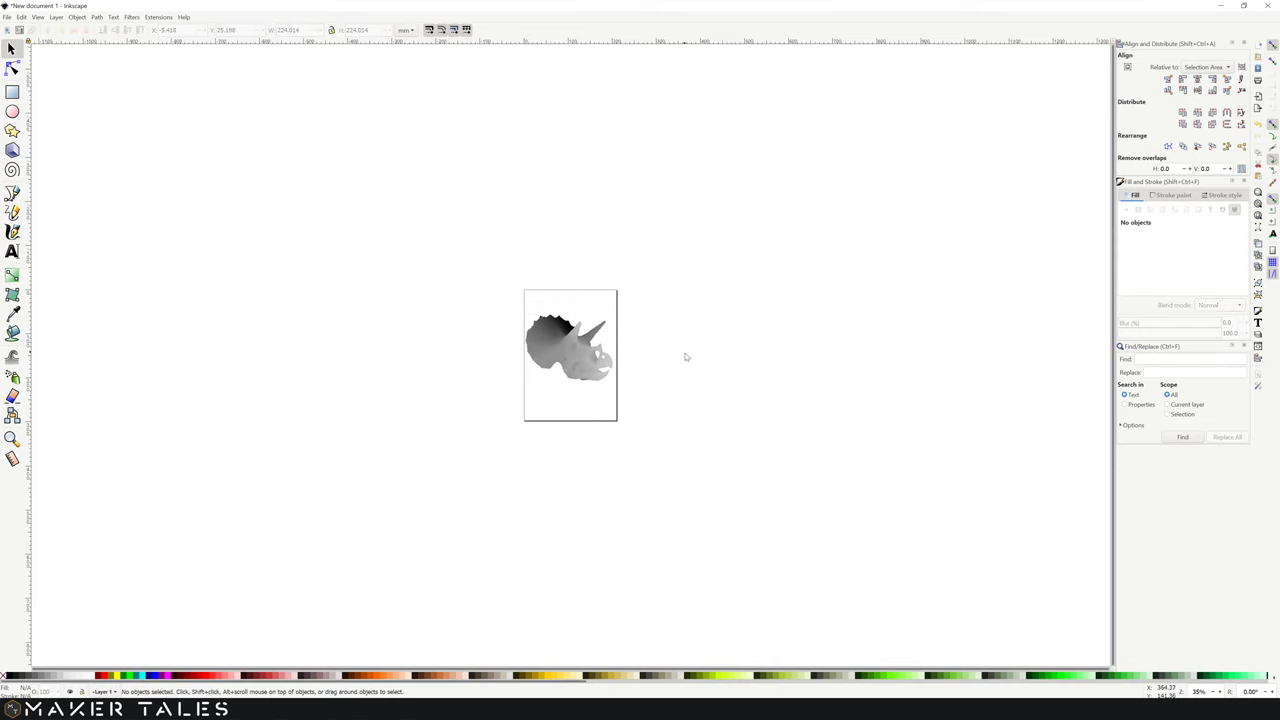